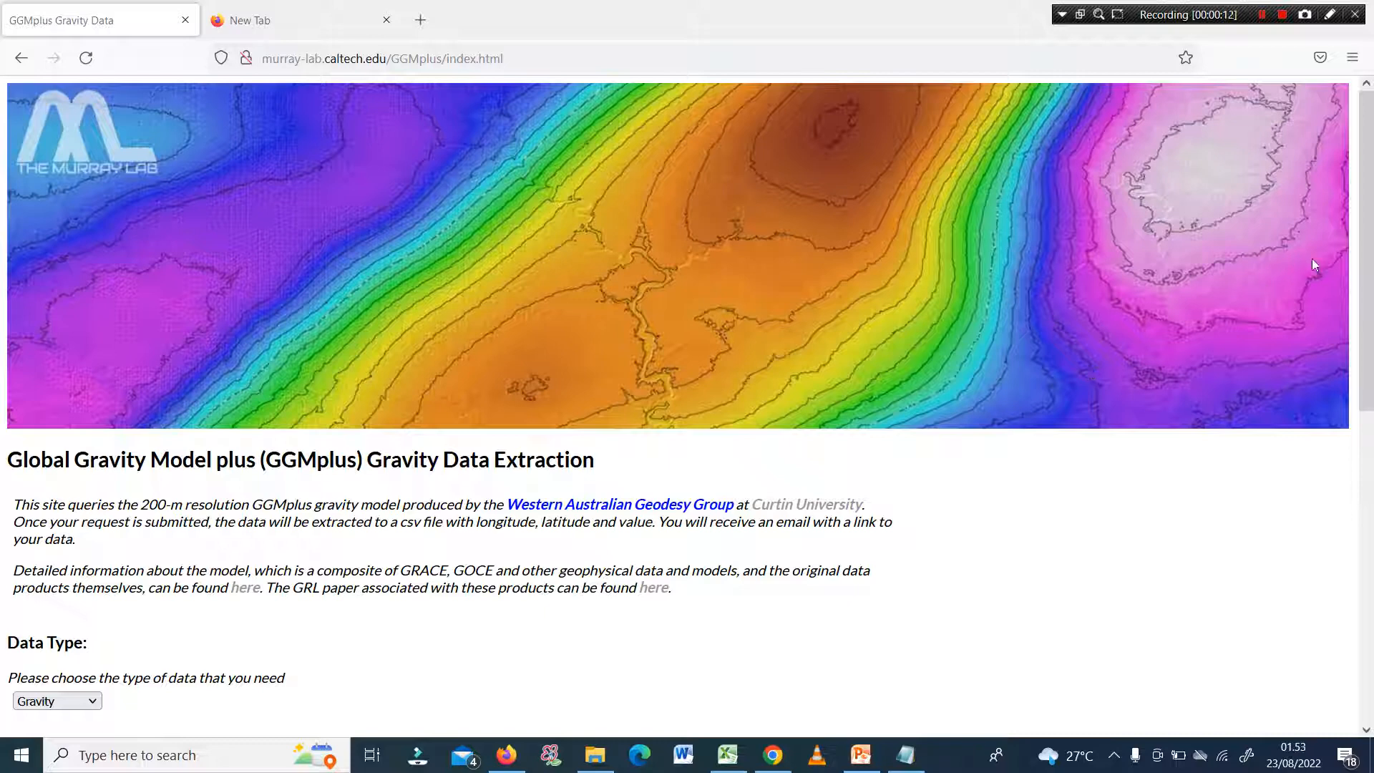
Review the GGMplus gravity data extraction page down to its data type and bounding coordinates fields
click(1368, 246)
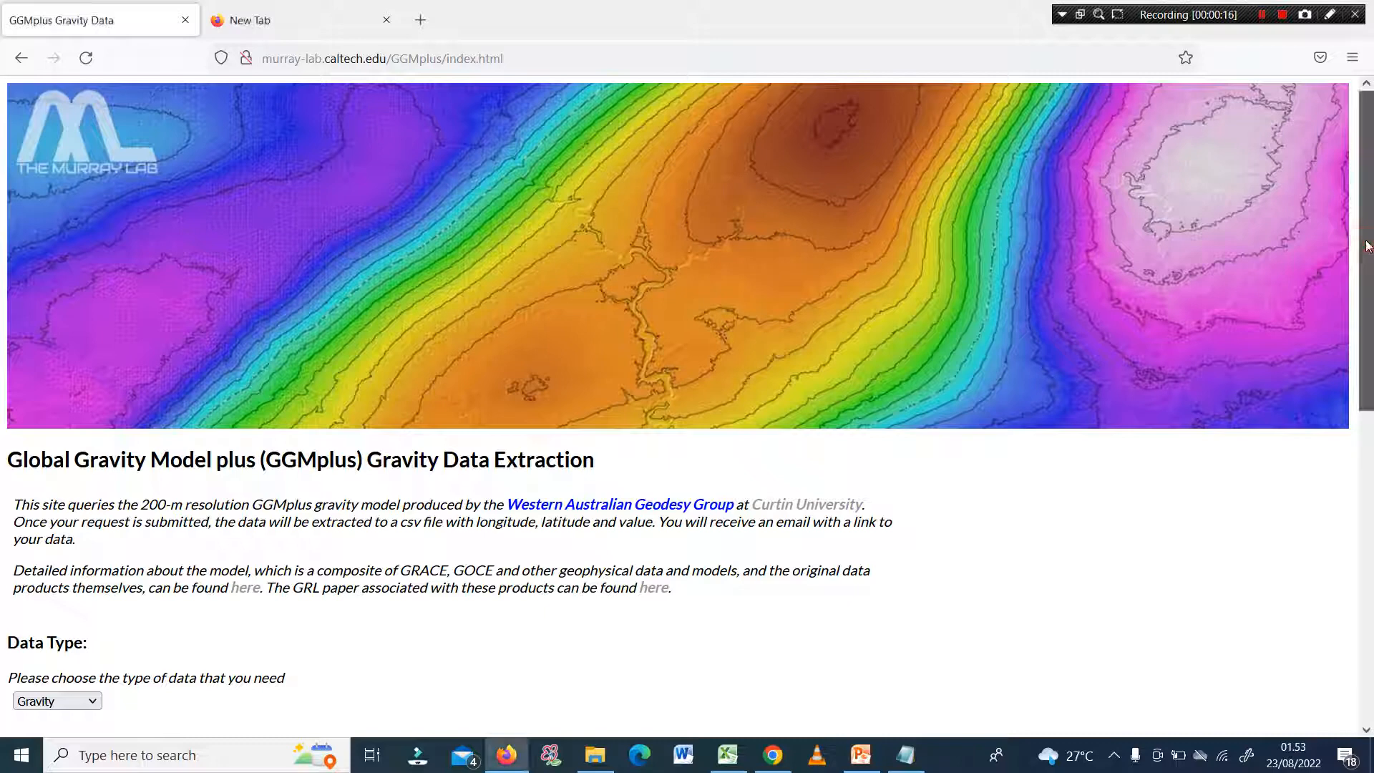
drag(1367, 246, 1373, 269)
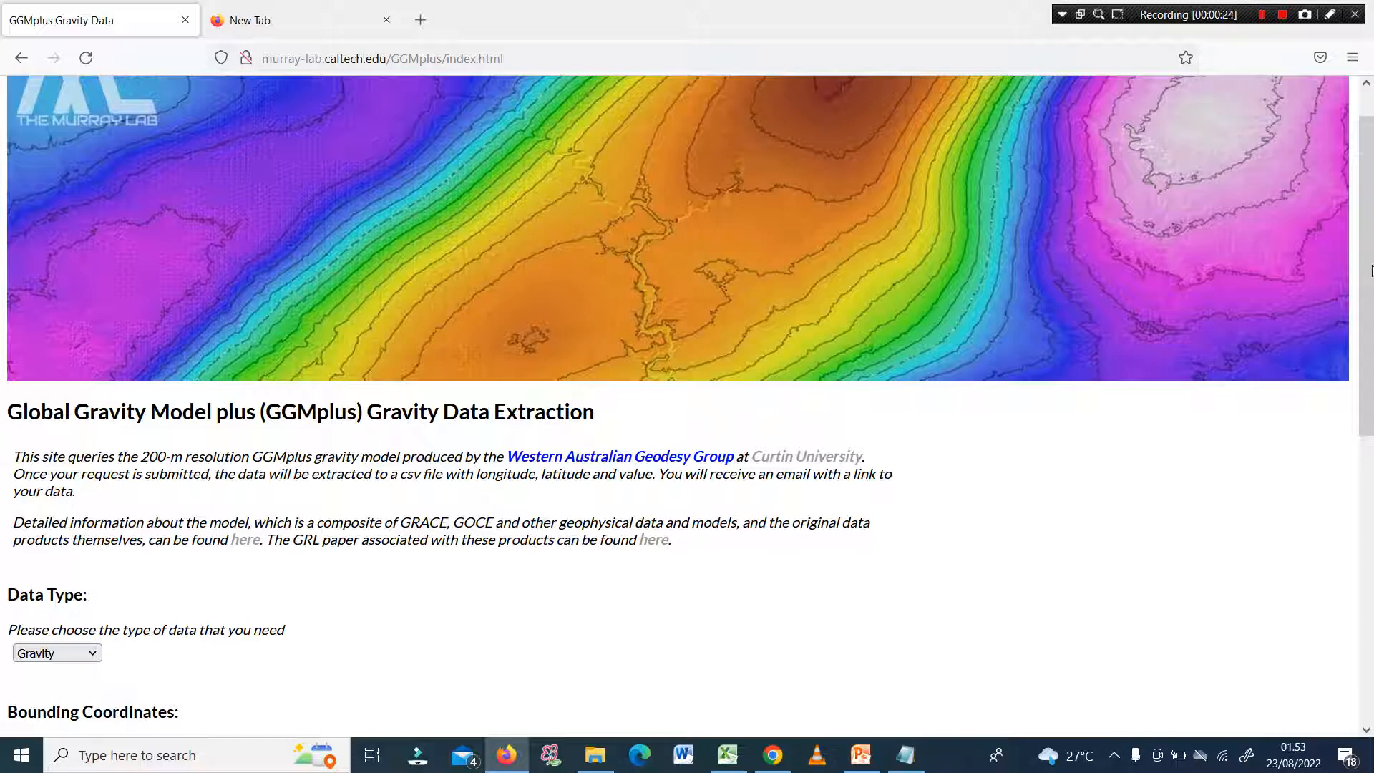
drag(1372, 269, 1373, 388)
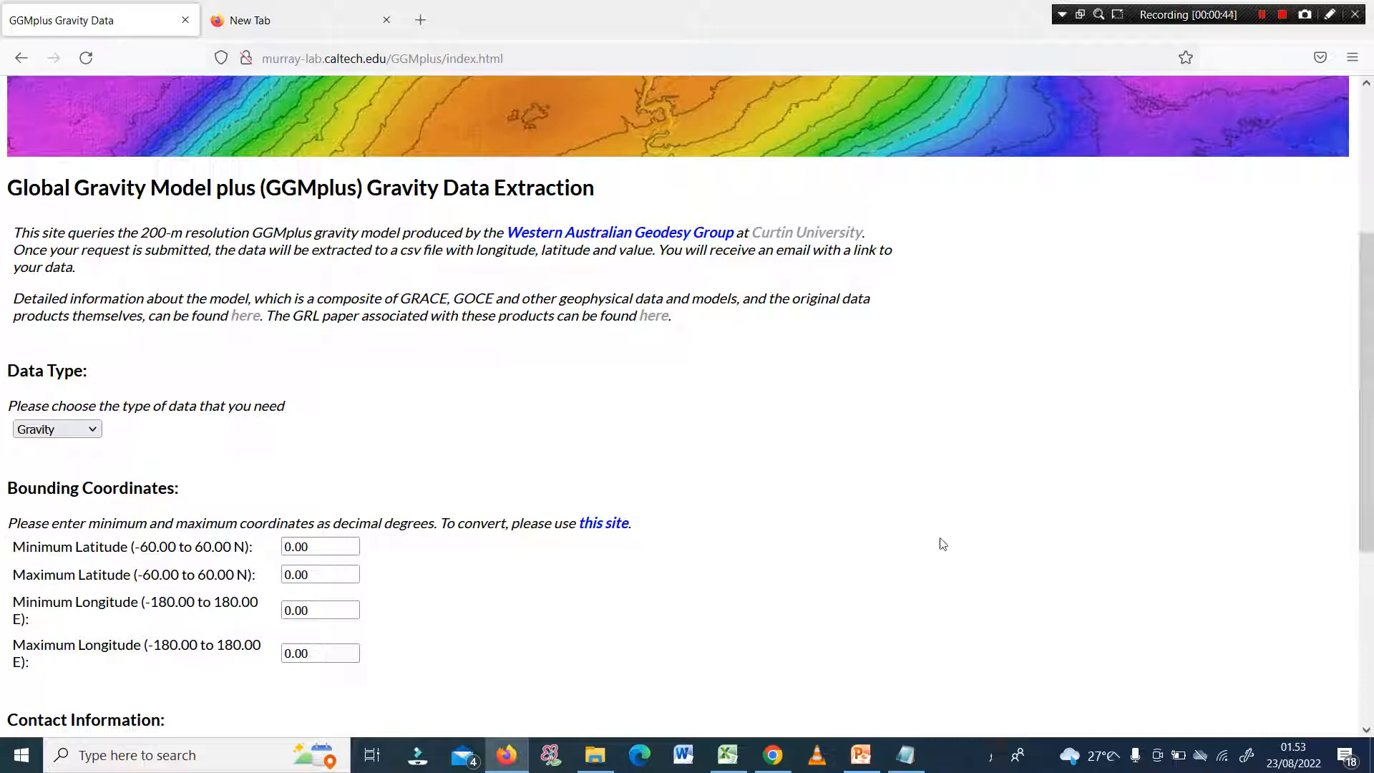
Switch to the YouTube gravity-processing video in Chrome and examine its example longitude and latitude notes
mouse_move(786, 755)
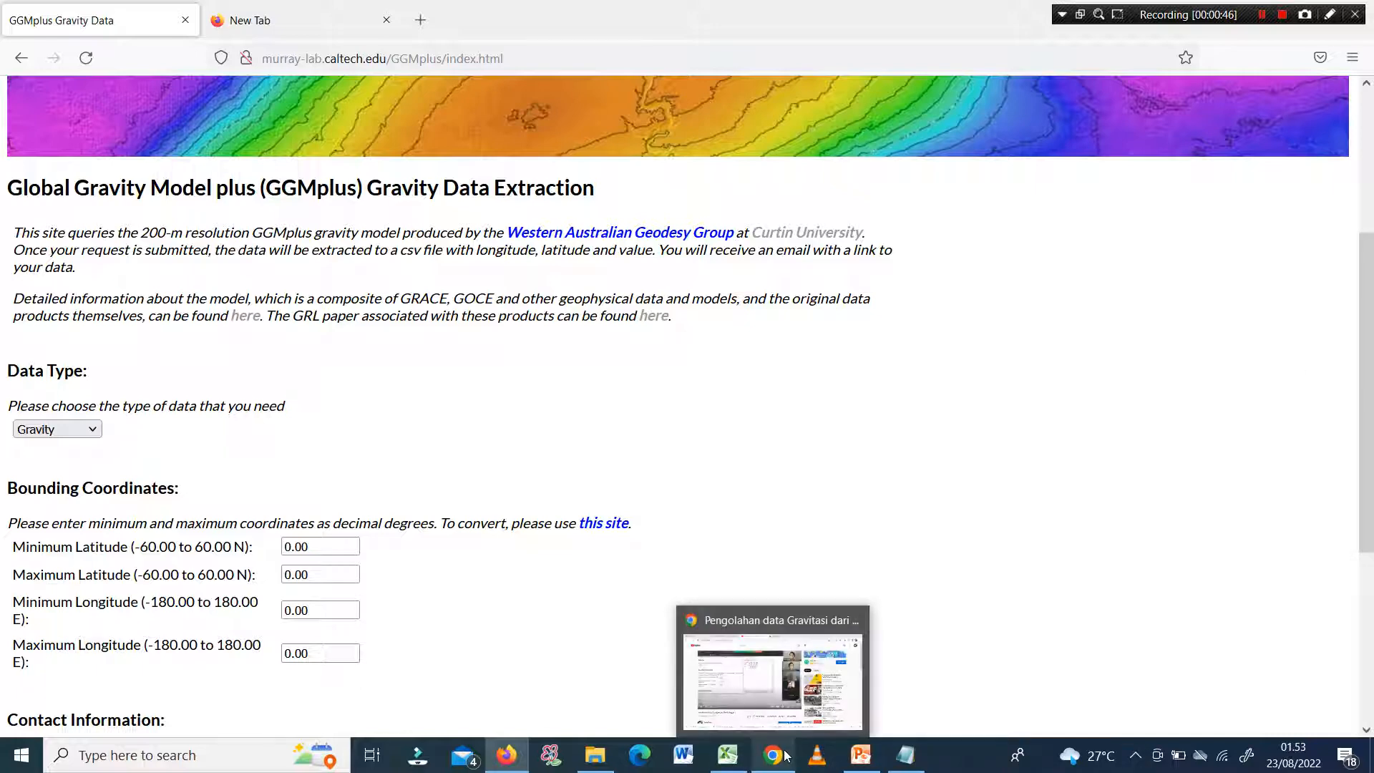
click(778, 718)
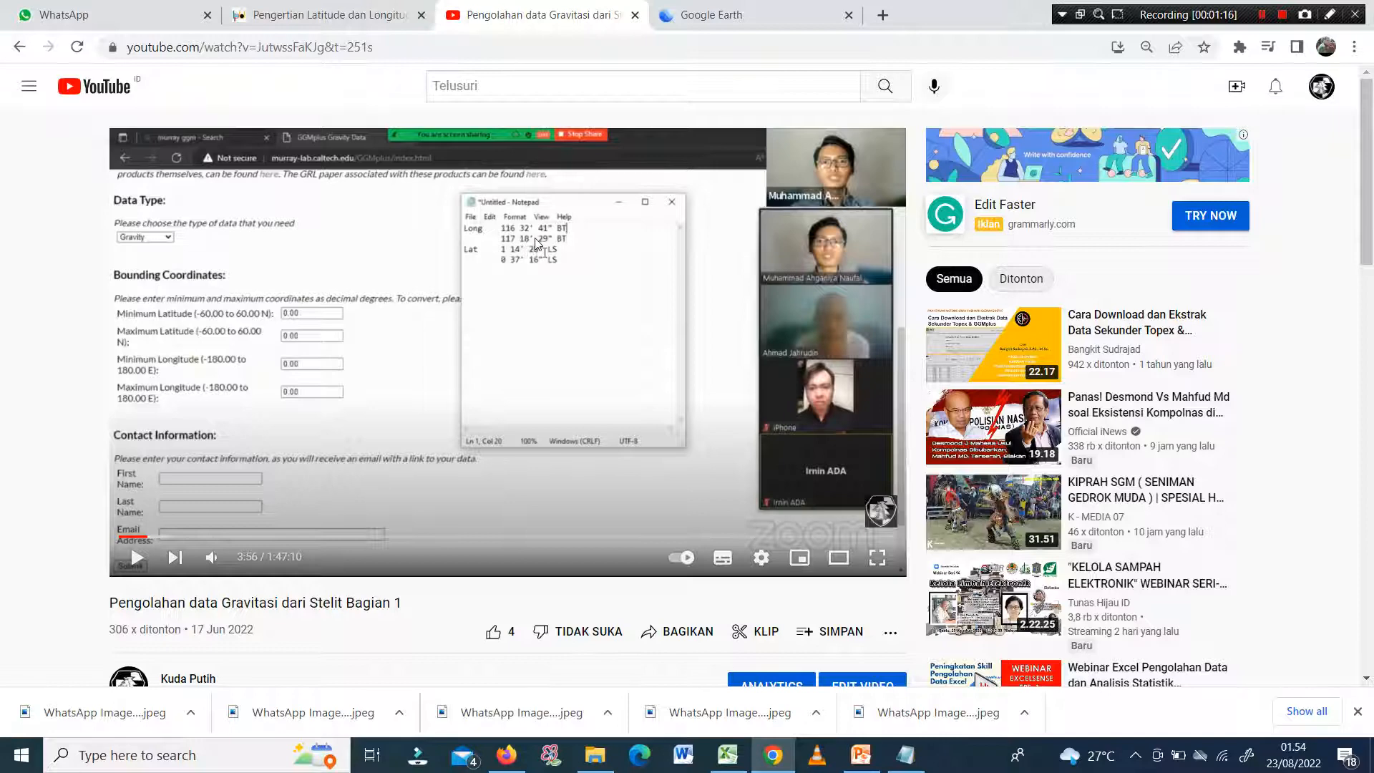
click(533, 246)
click(137, 557)
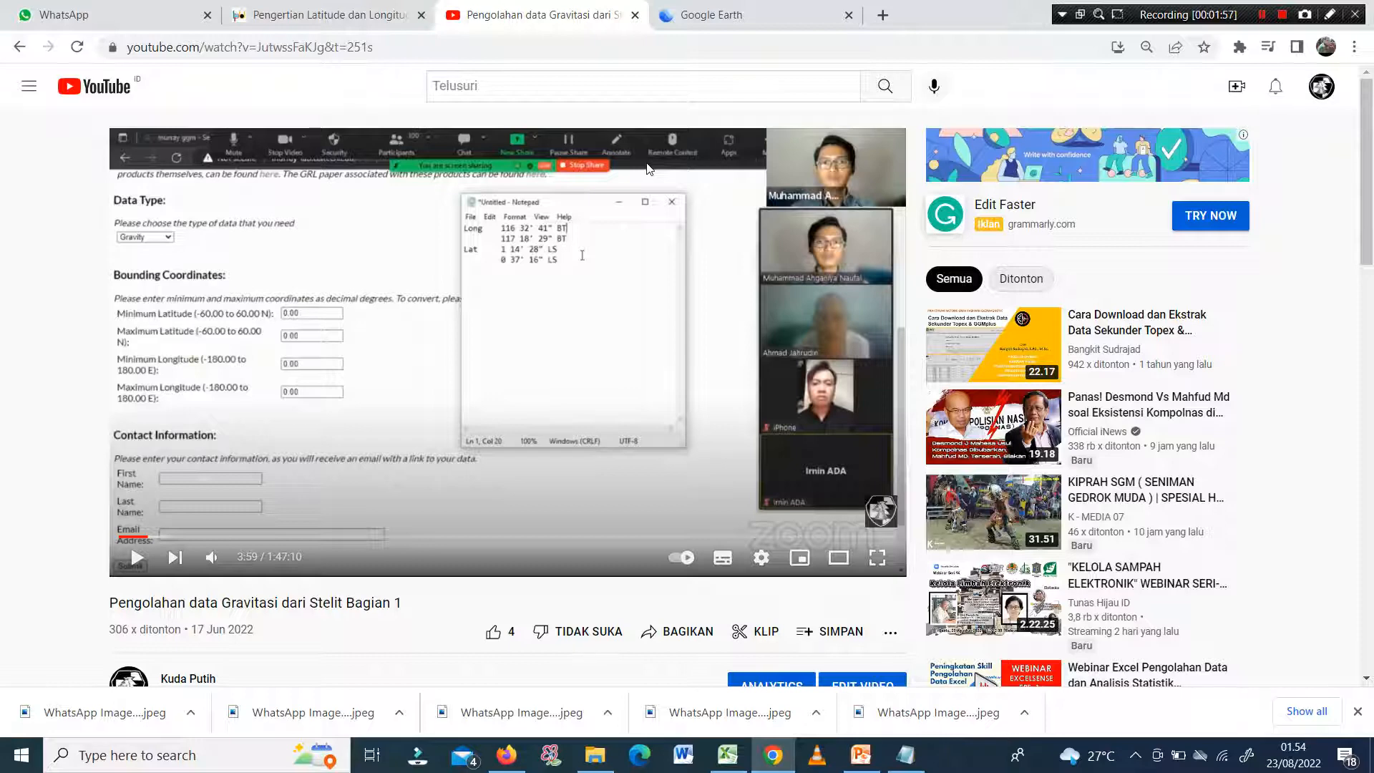
Switch to Google Earth and explore East Java up close, covering the area around Gn. Bromo, Malang and Probolinggo
click(730, 22)
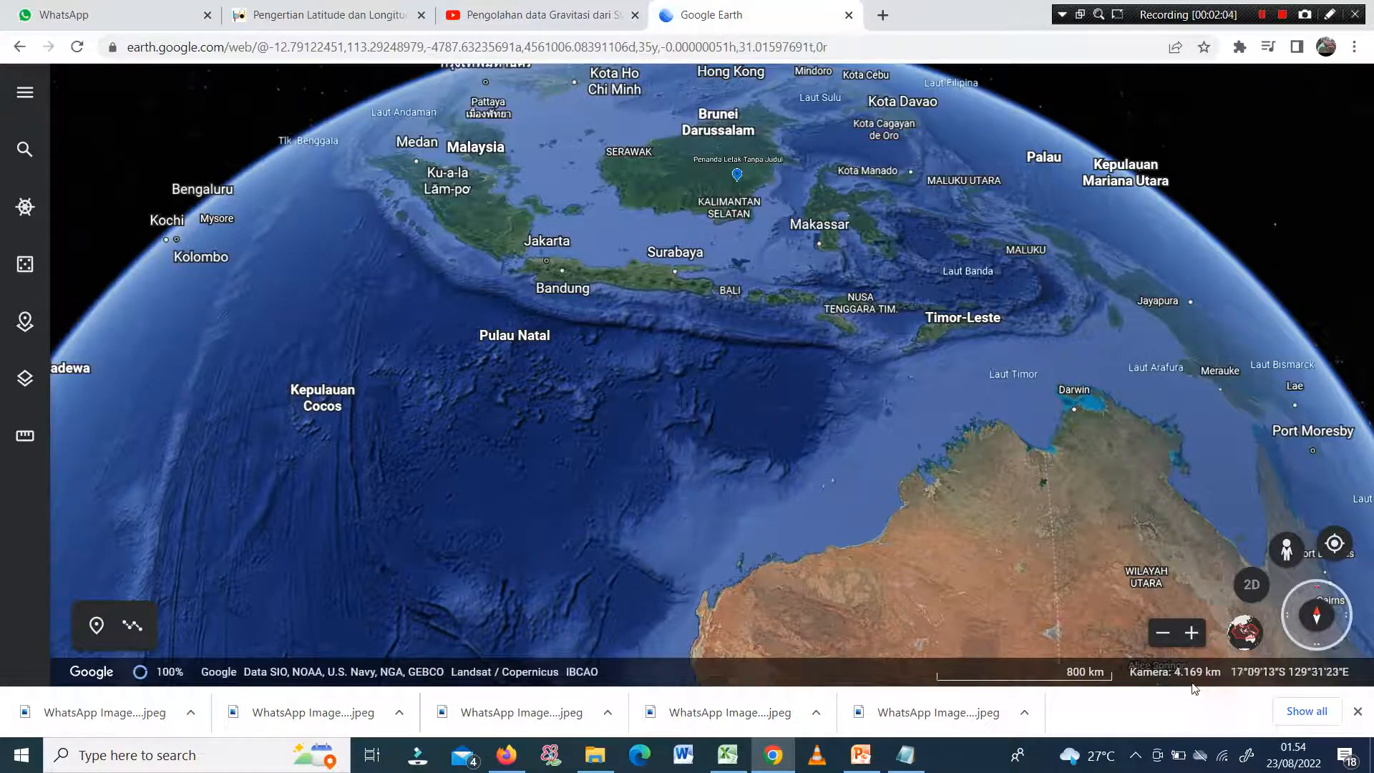
click(1191, 634)
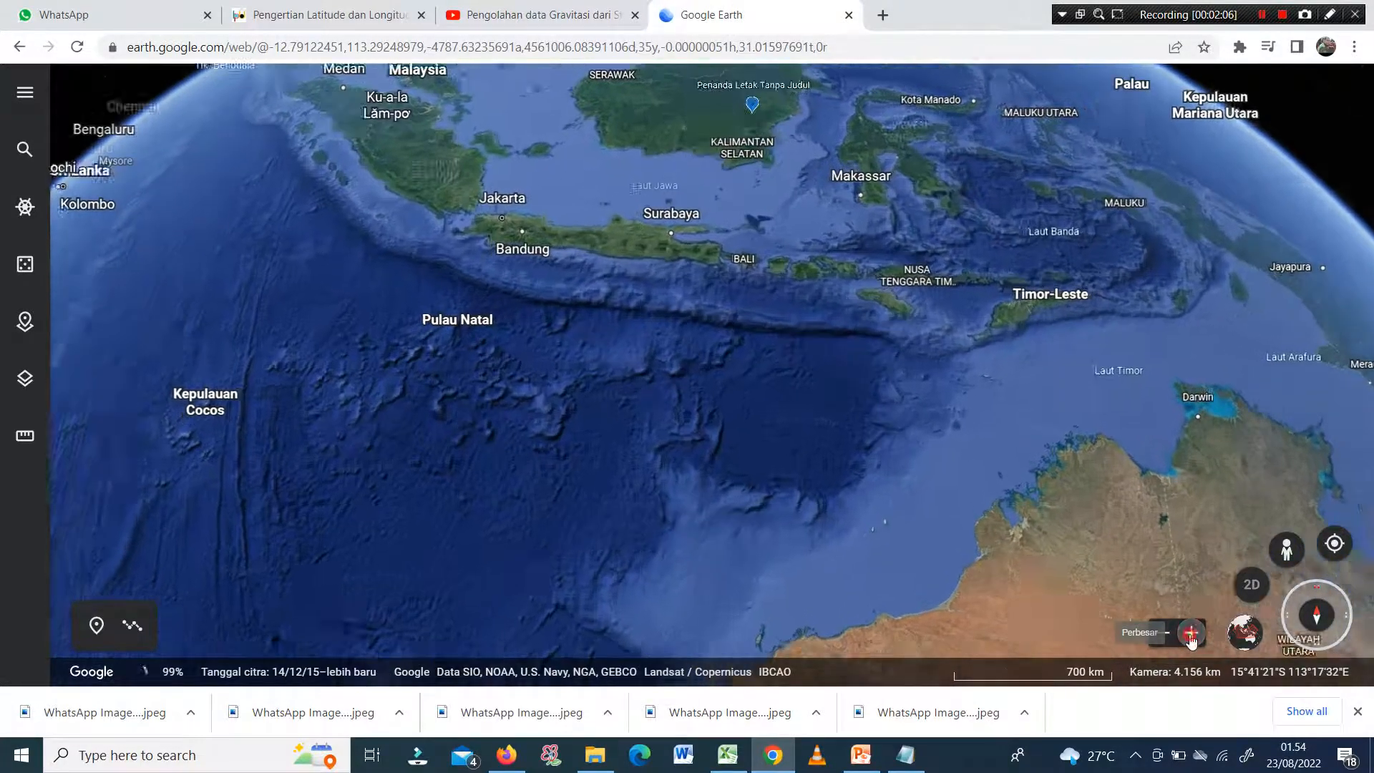
click(1191, 635)
drag(1046, 303, 1043, 569)
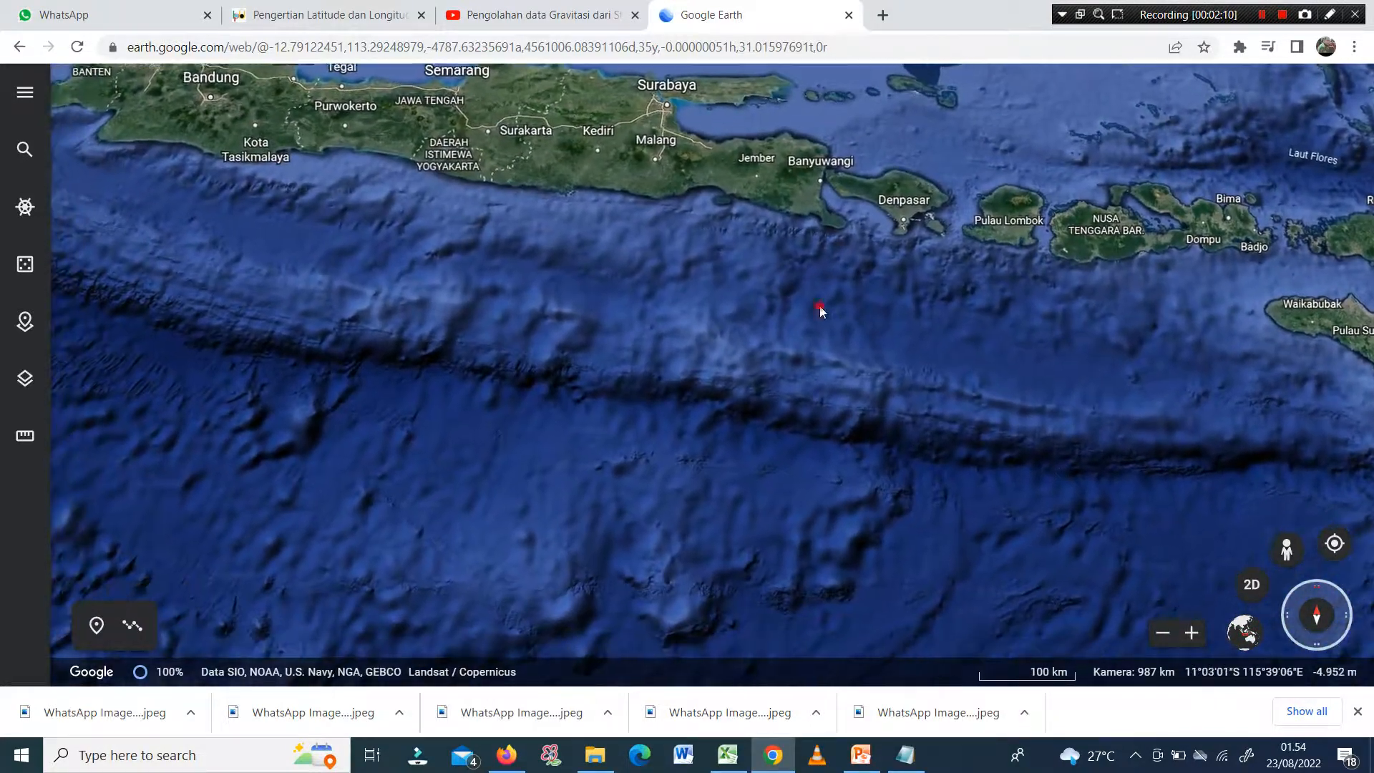
drag(819, 307, 888, 440)
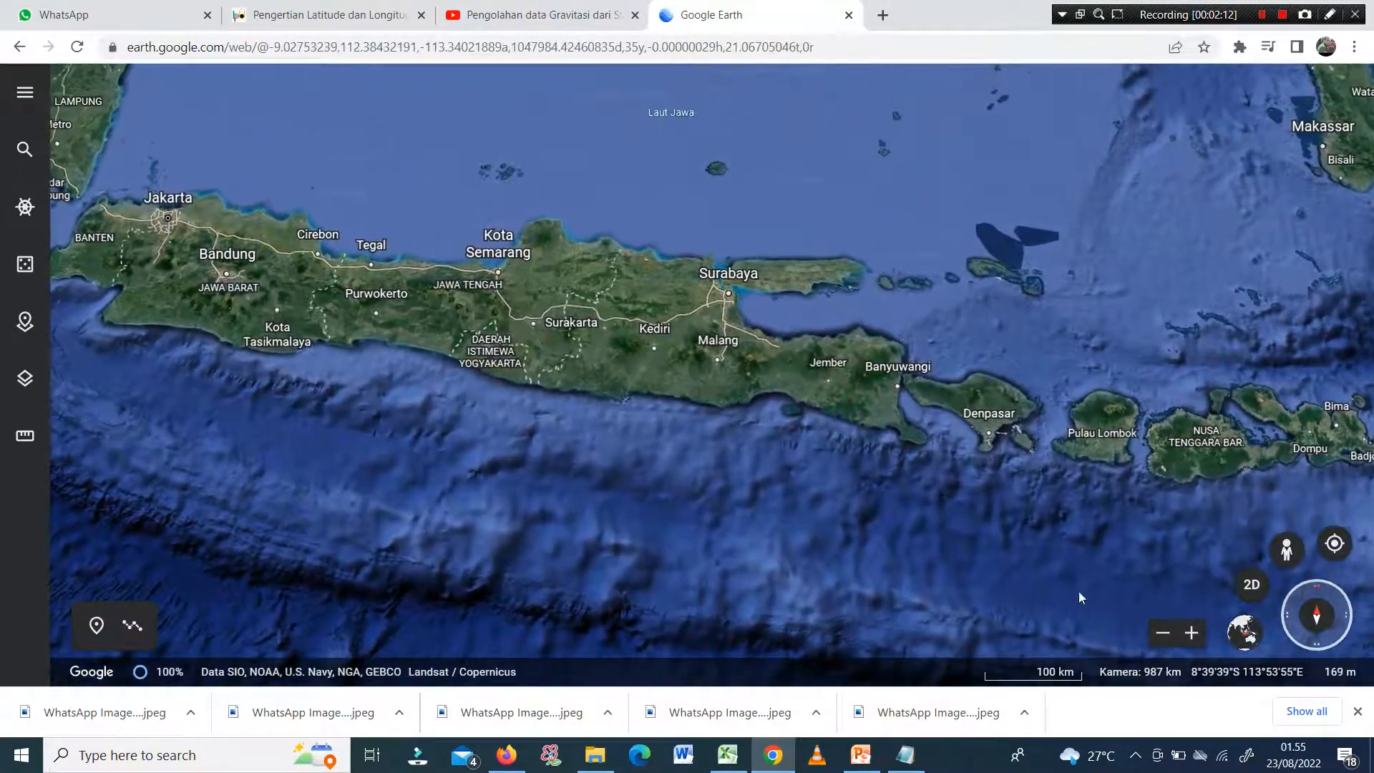
click(1192, 635)
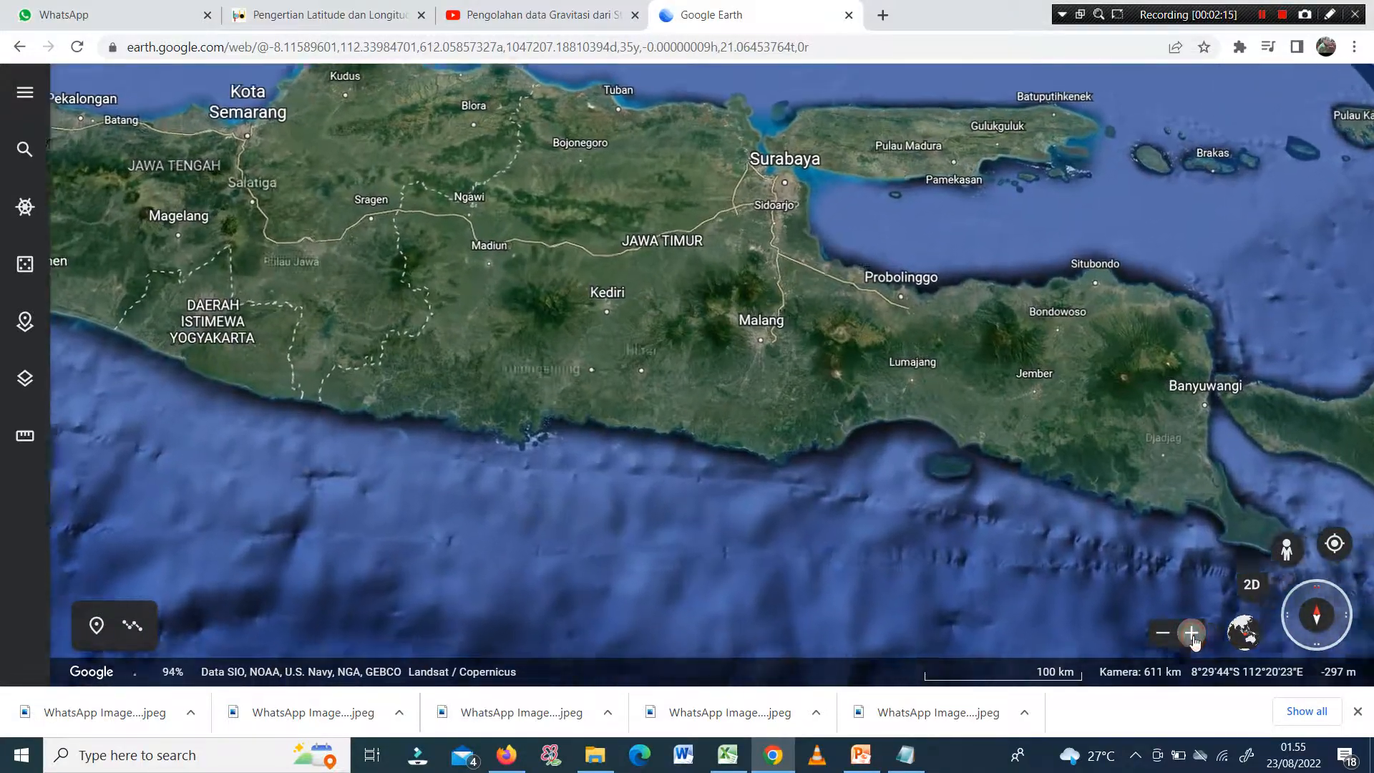
click(1193, 639)
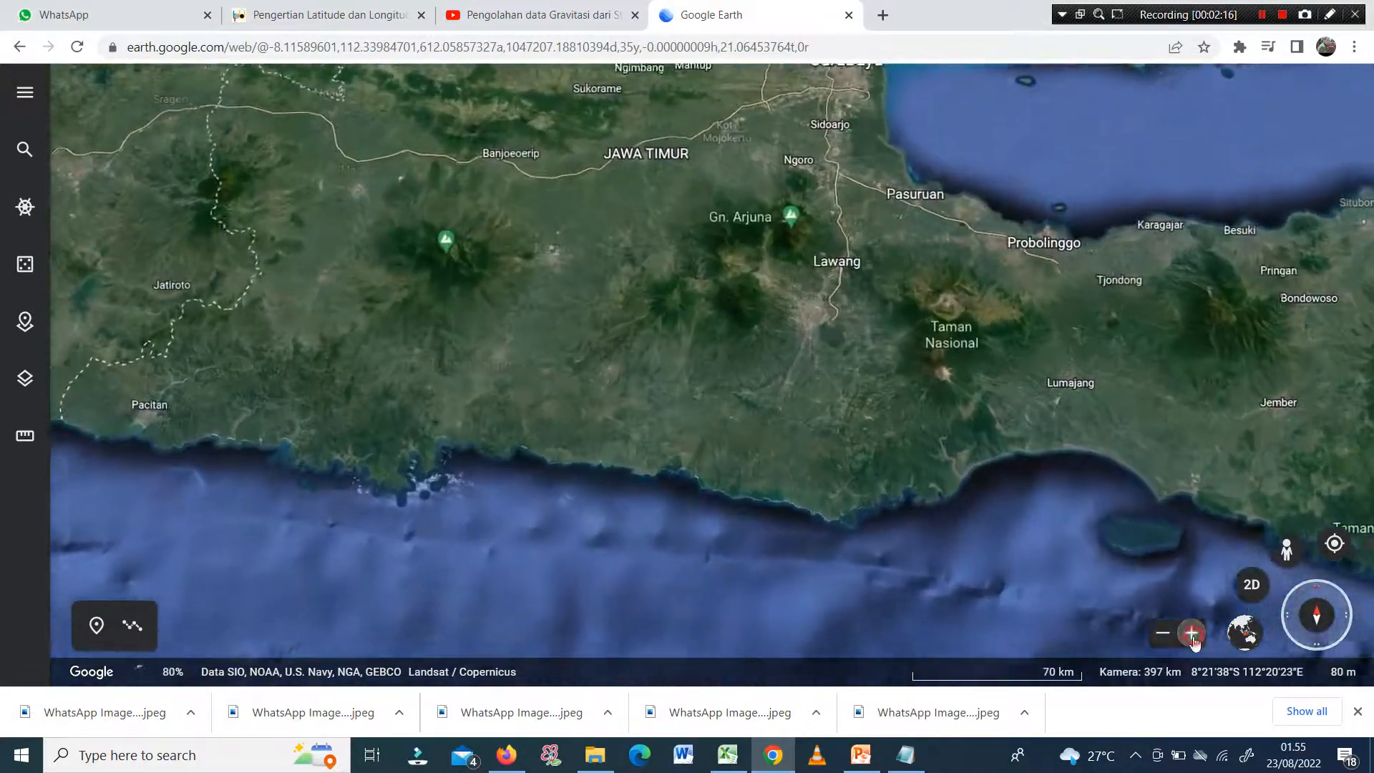
click(1193, 639)
click(1192, 635)
click(1192, 634)
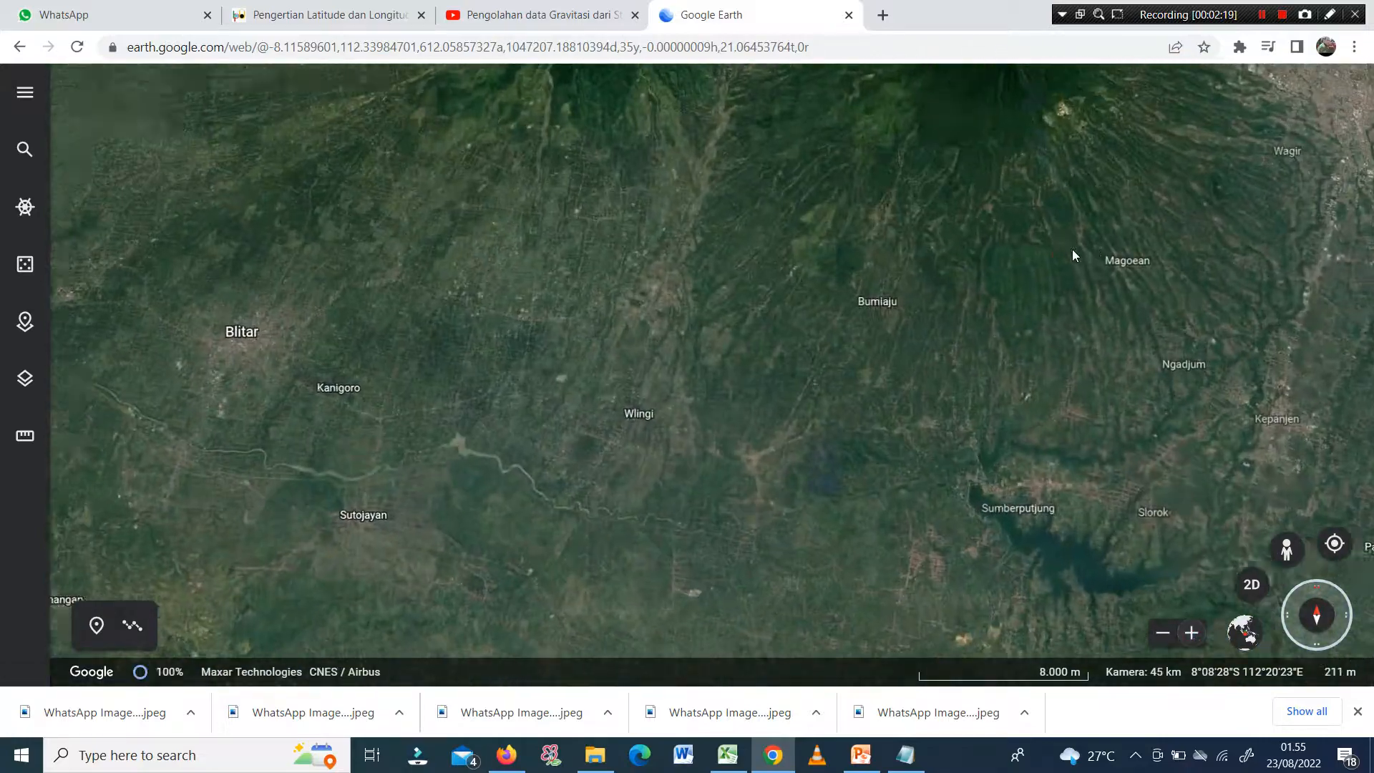
drag(1071, 252, 984, 562)
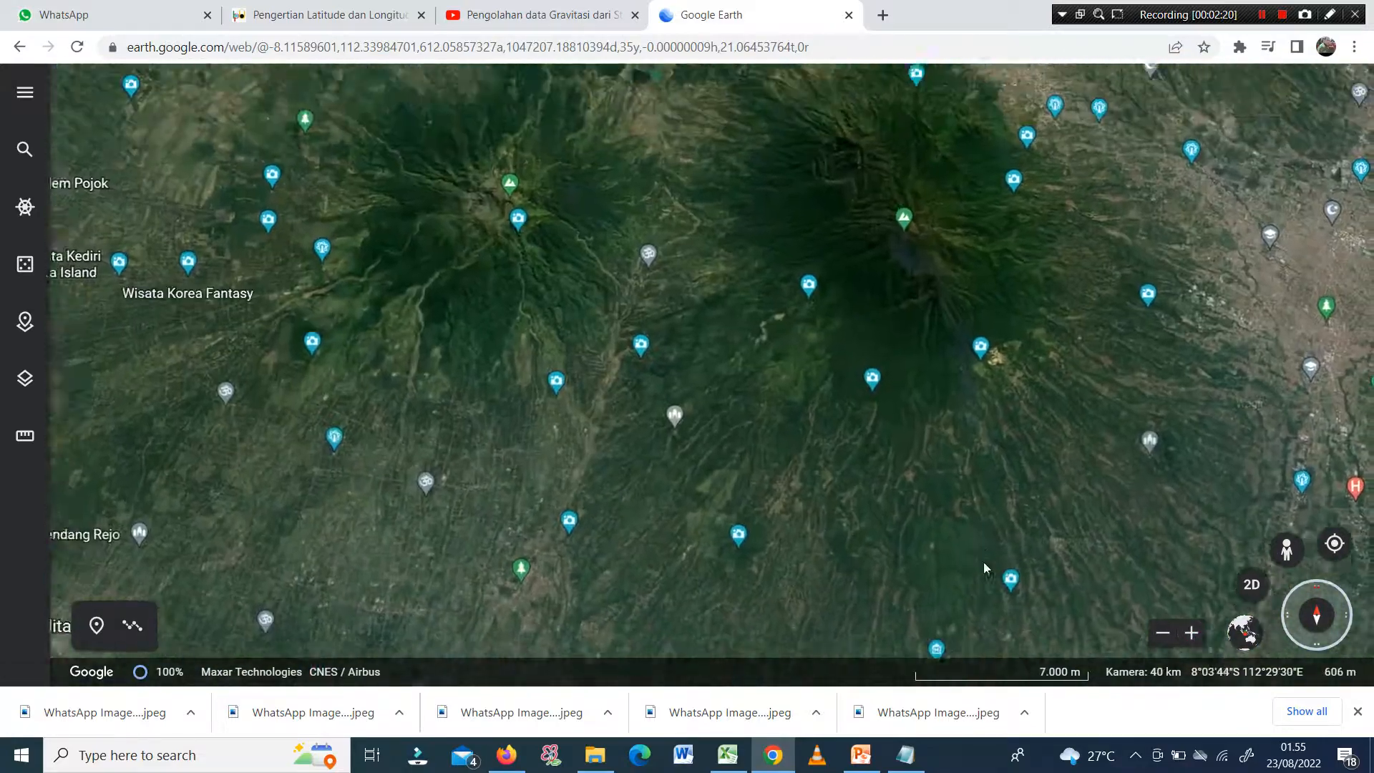
drag(1050, 290, 523, 301)
drag(834, 295, 62, 392)
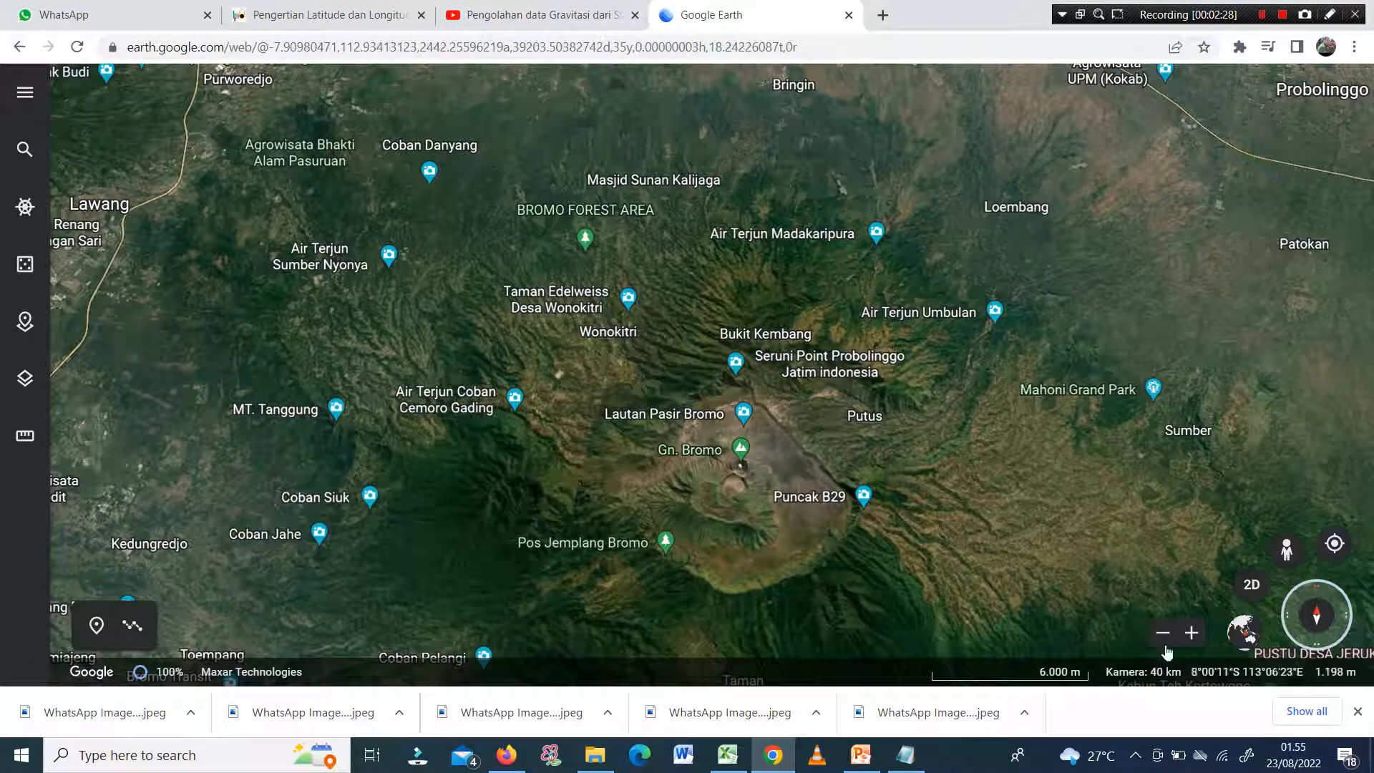
click(1163, 638)
click(1163, 637)
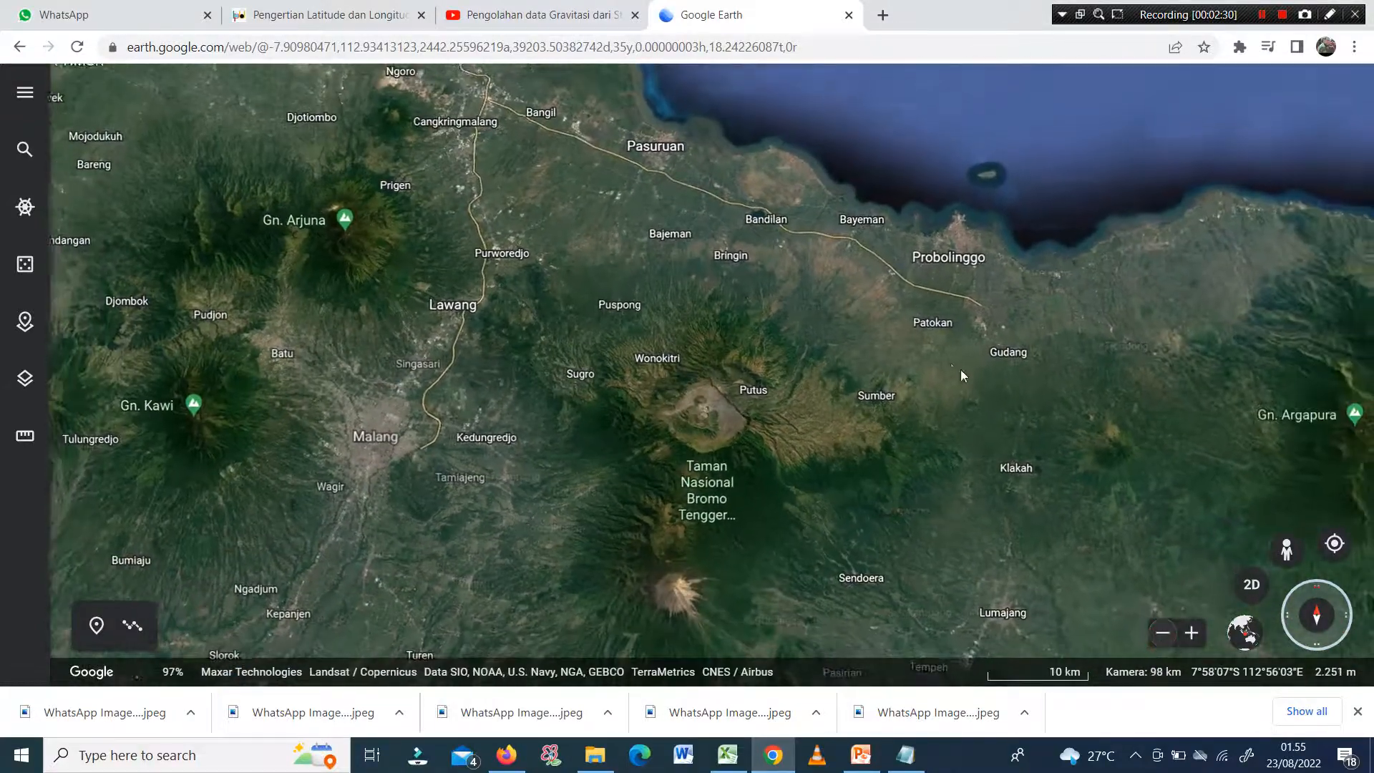
drag(951, 364, 995, 406)
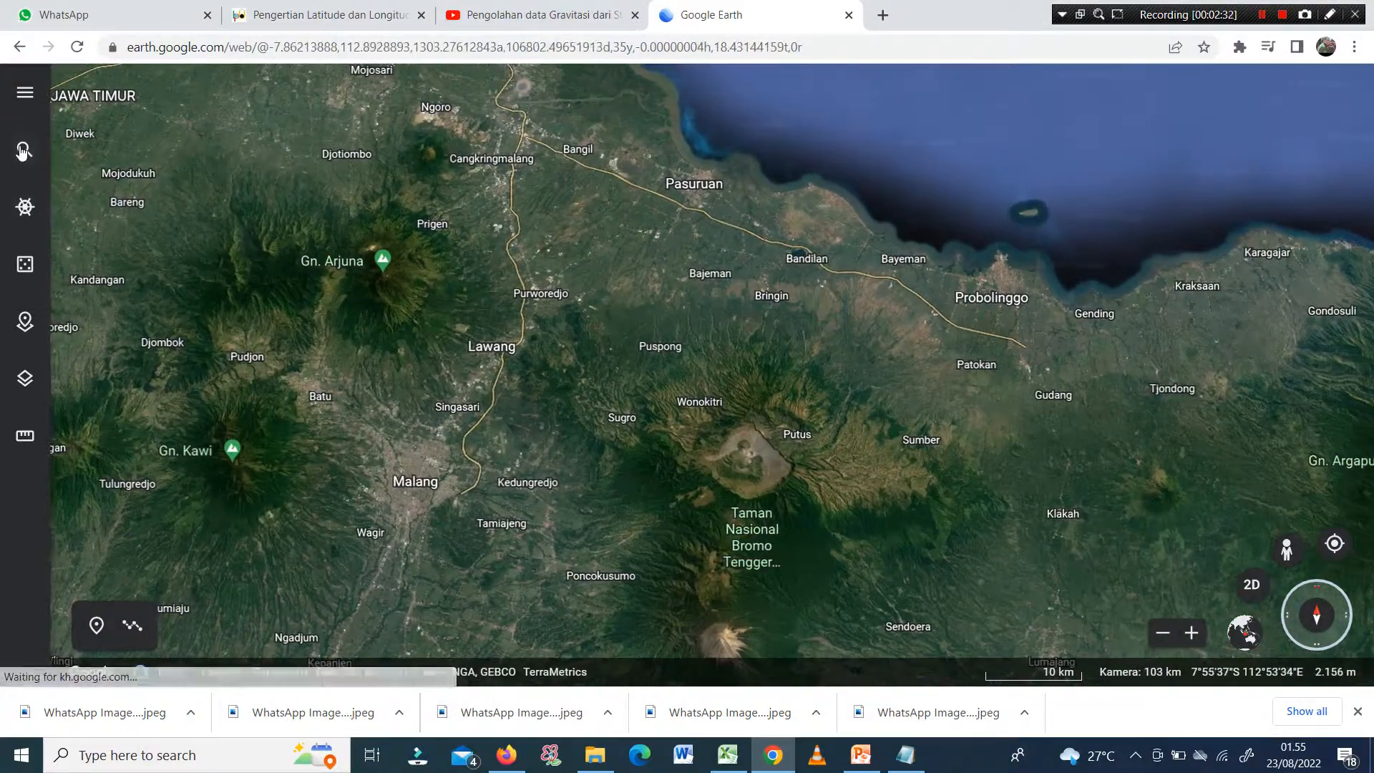
Find Lumpur Lapindo in Google Earth from the recent searches, dismiss its info card and frame the whole mudflow area
click(23, 147)
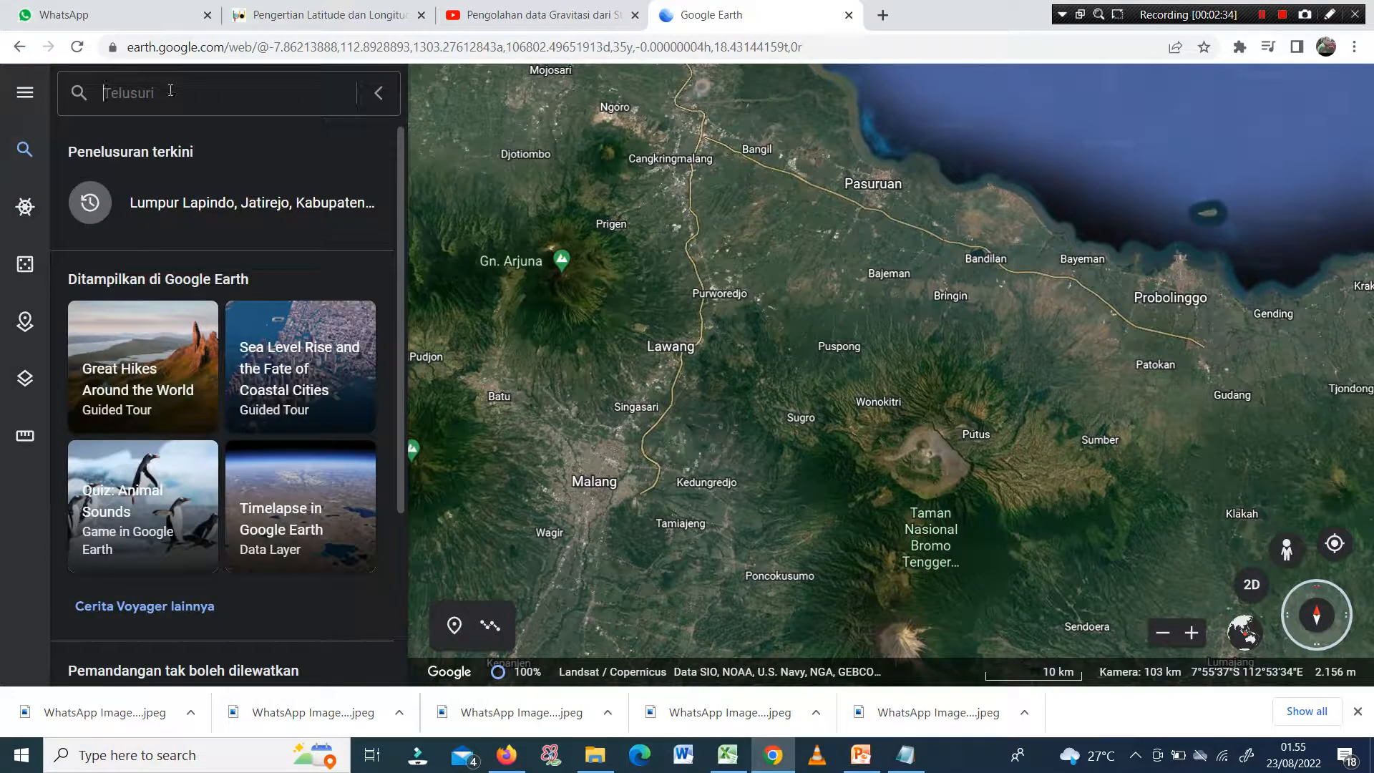
click(171, 91)
click(167, 208)
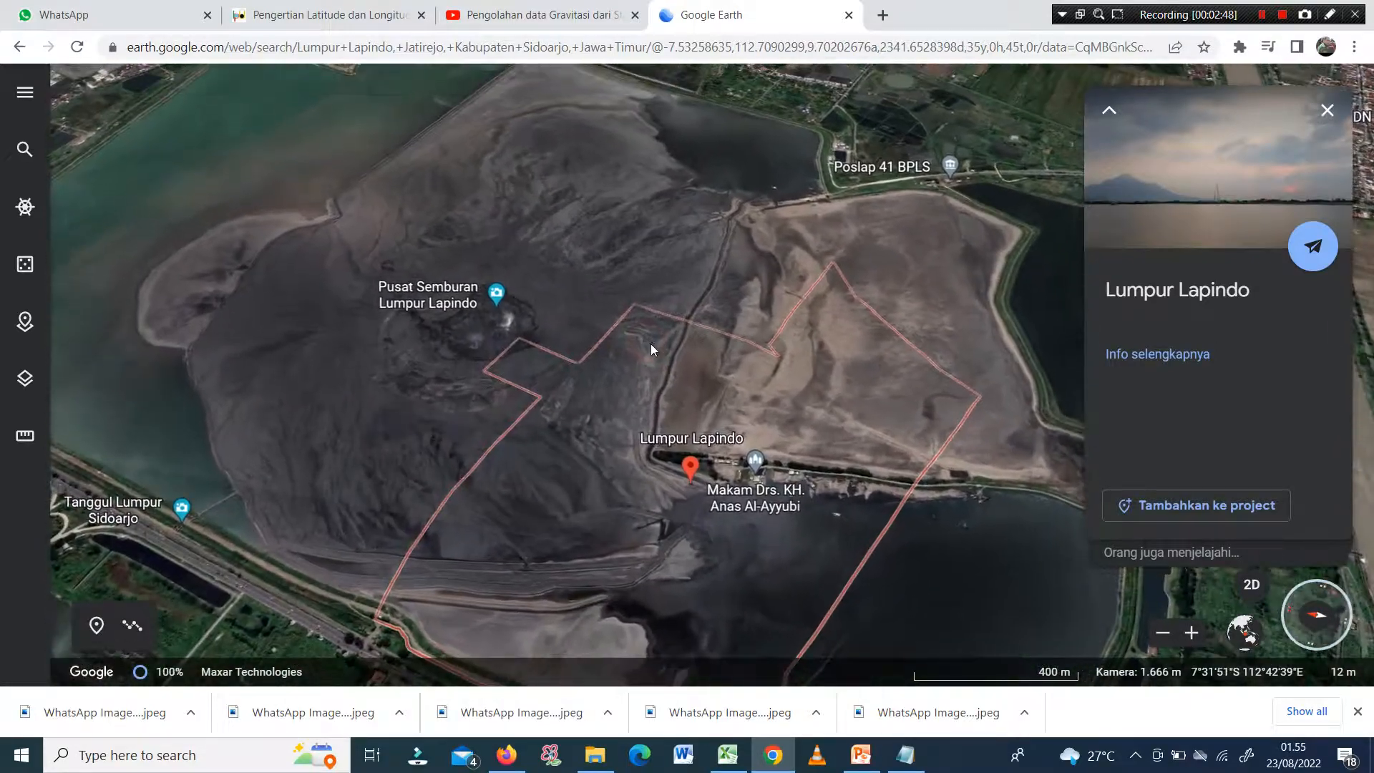
click(1330, 109)
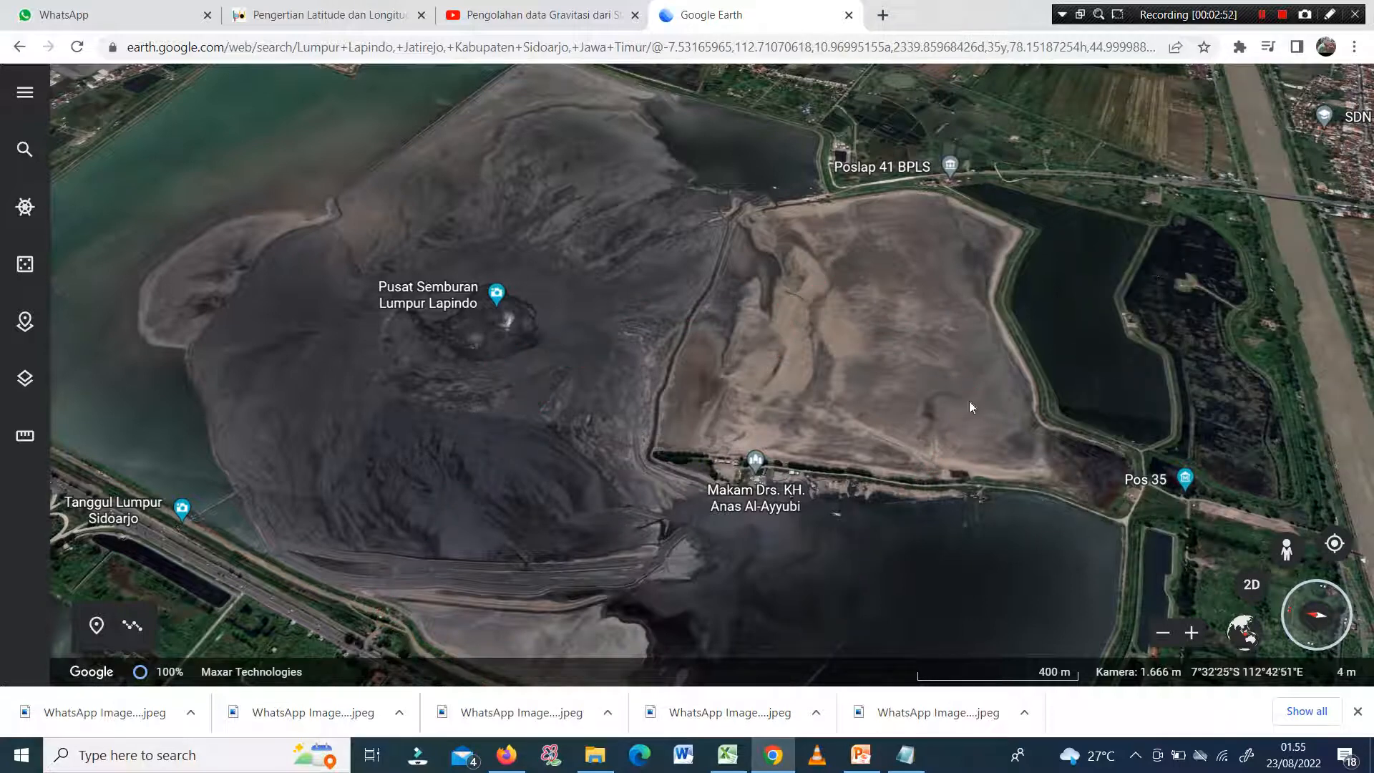
drag(970, 401, 1028, 394)
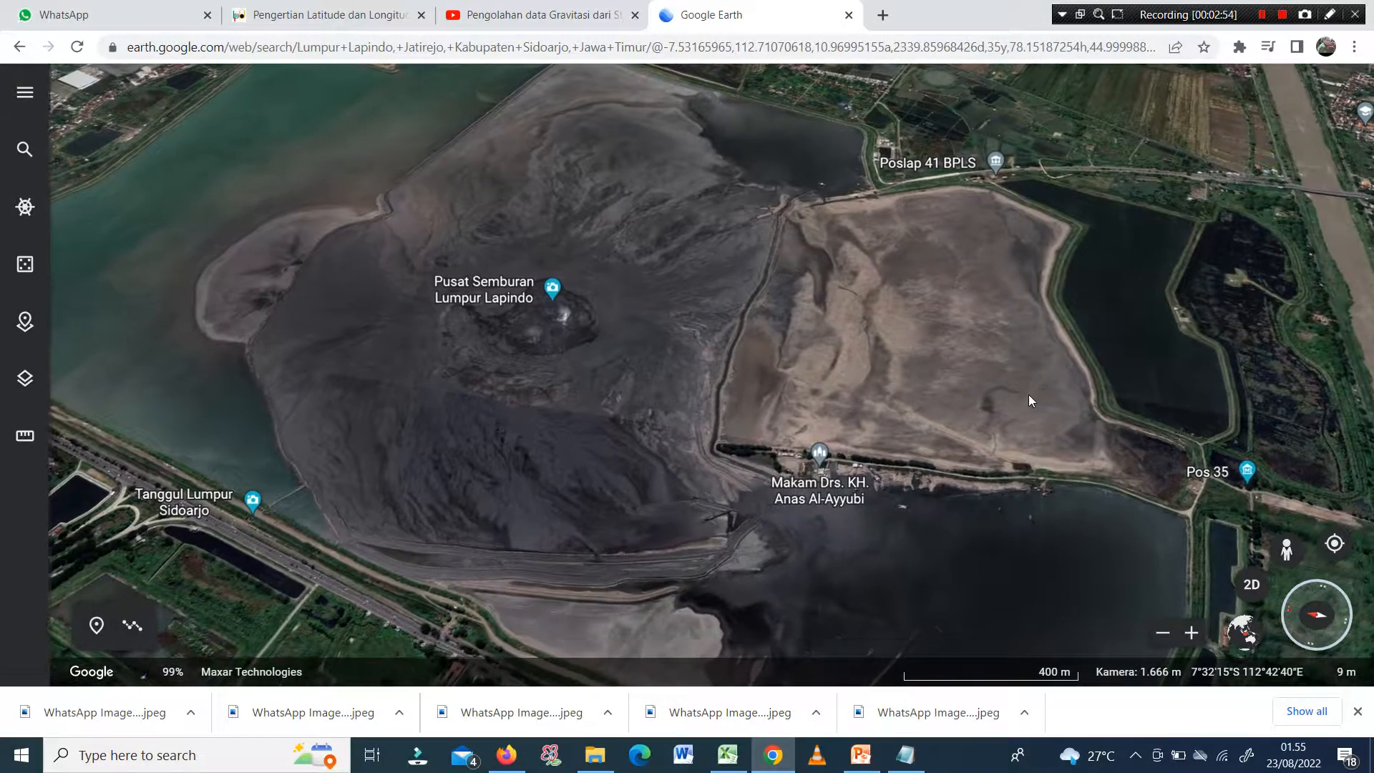
click(1162, 640)
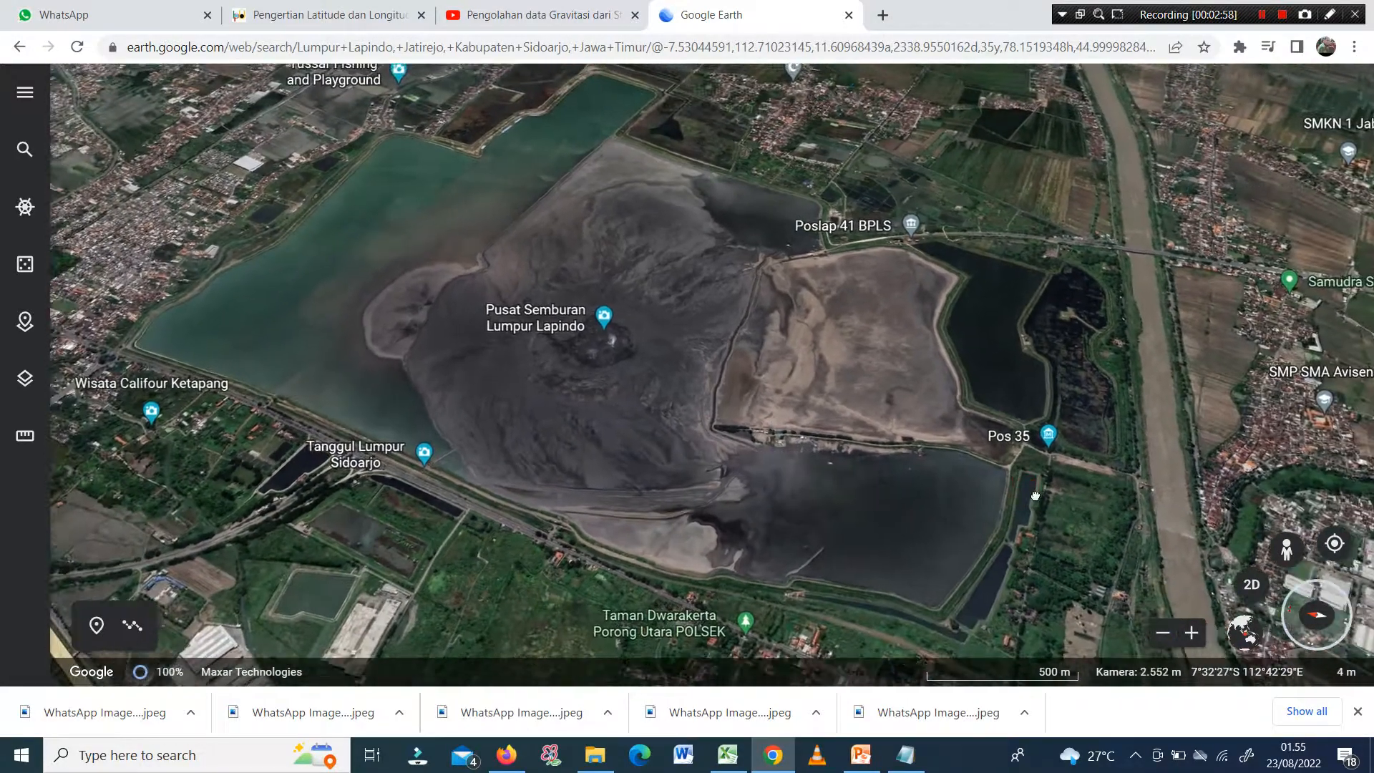
drag(1036, 496, 1046, 518)
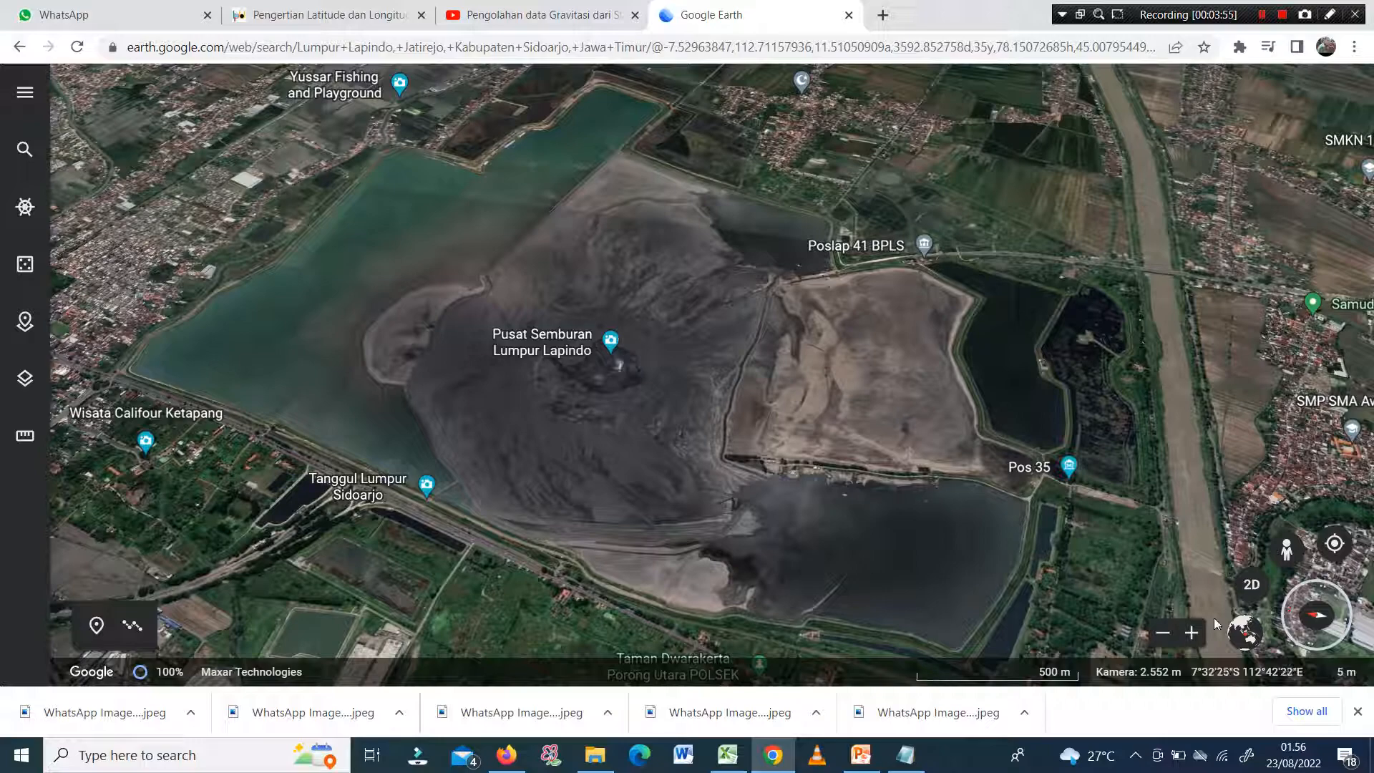
Switch to the lumpur presentation in PowerPoint, then place the lumpur workbook from Excel over it so the marked map stays visible
click(862, 757)
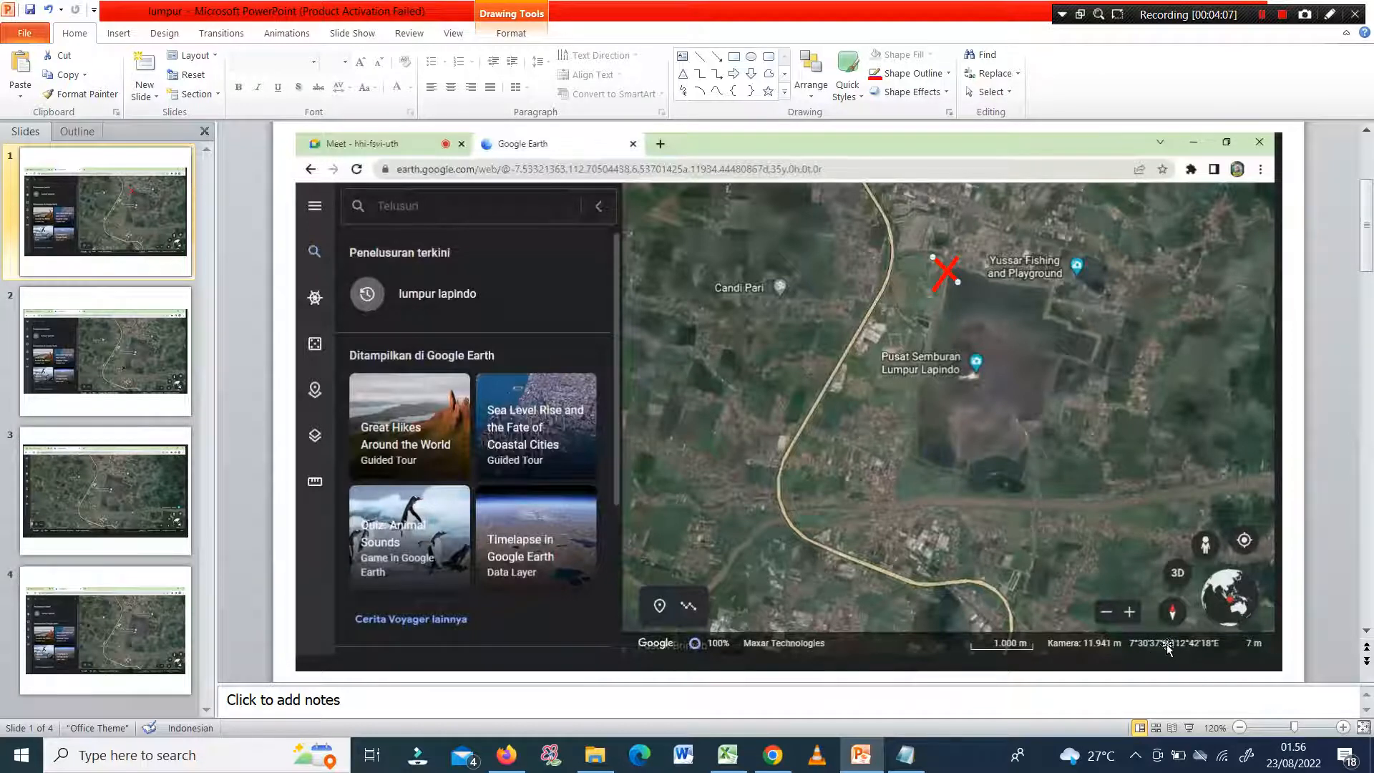
mouse_move(742, 754)
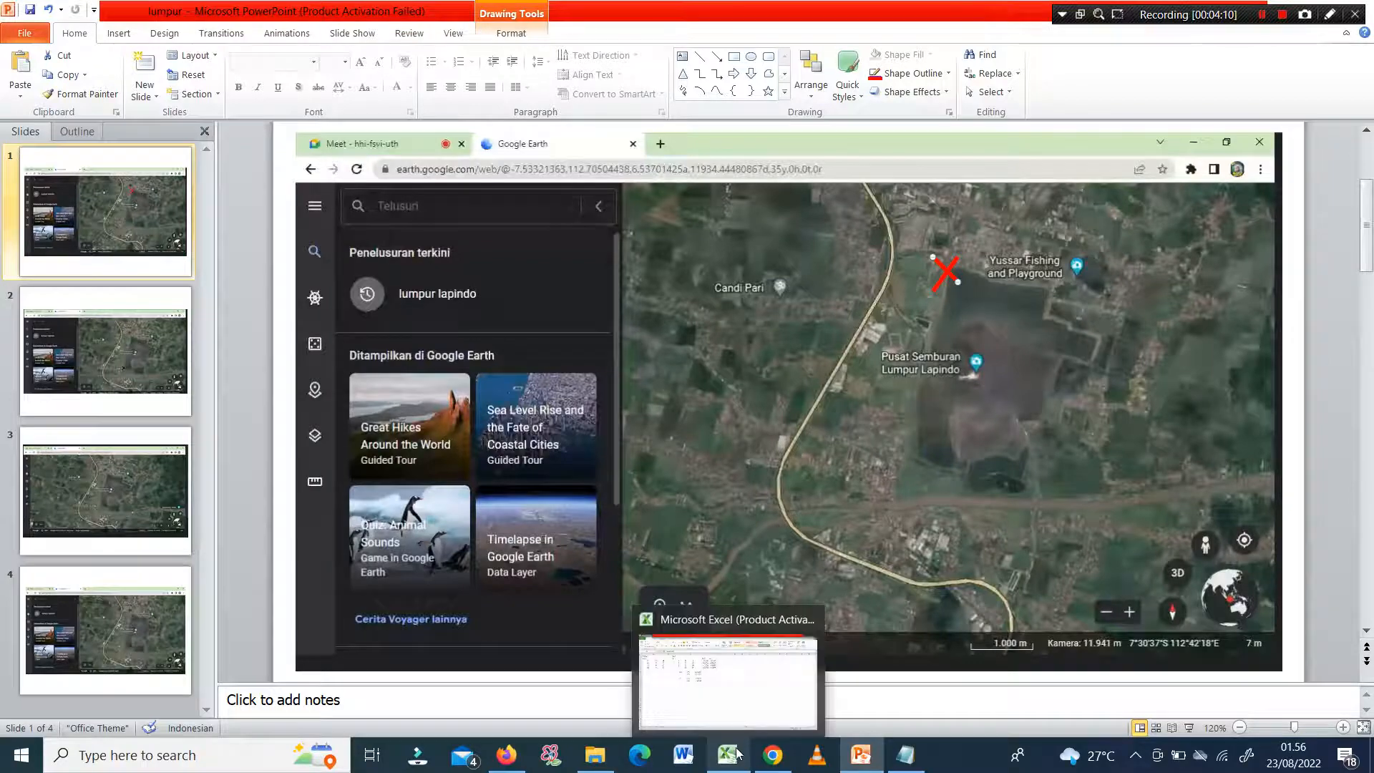
click(730, 706)
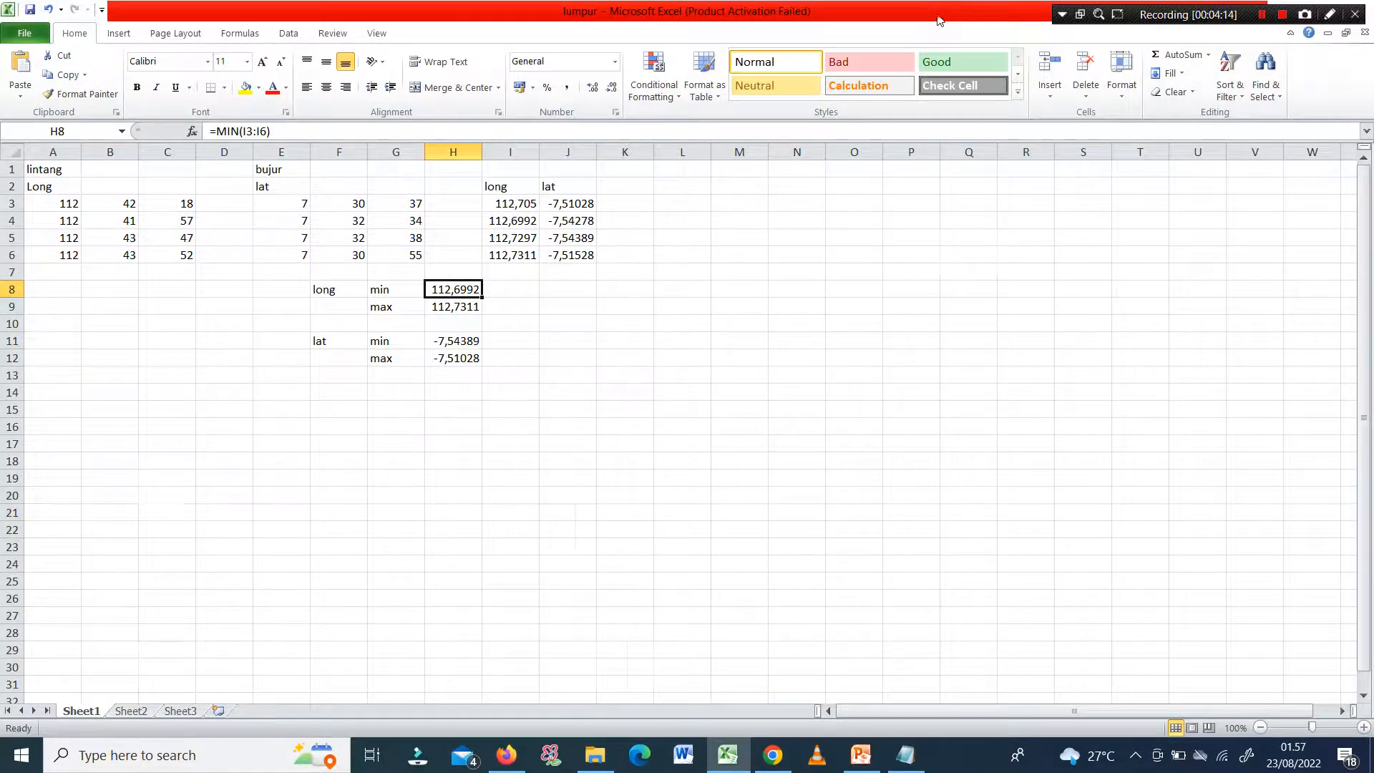
drag(940, 19, 431, 81)
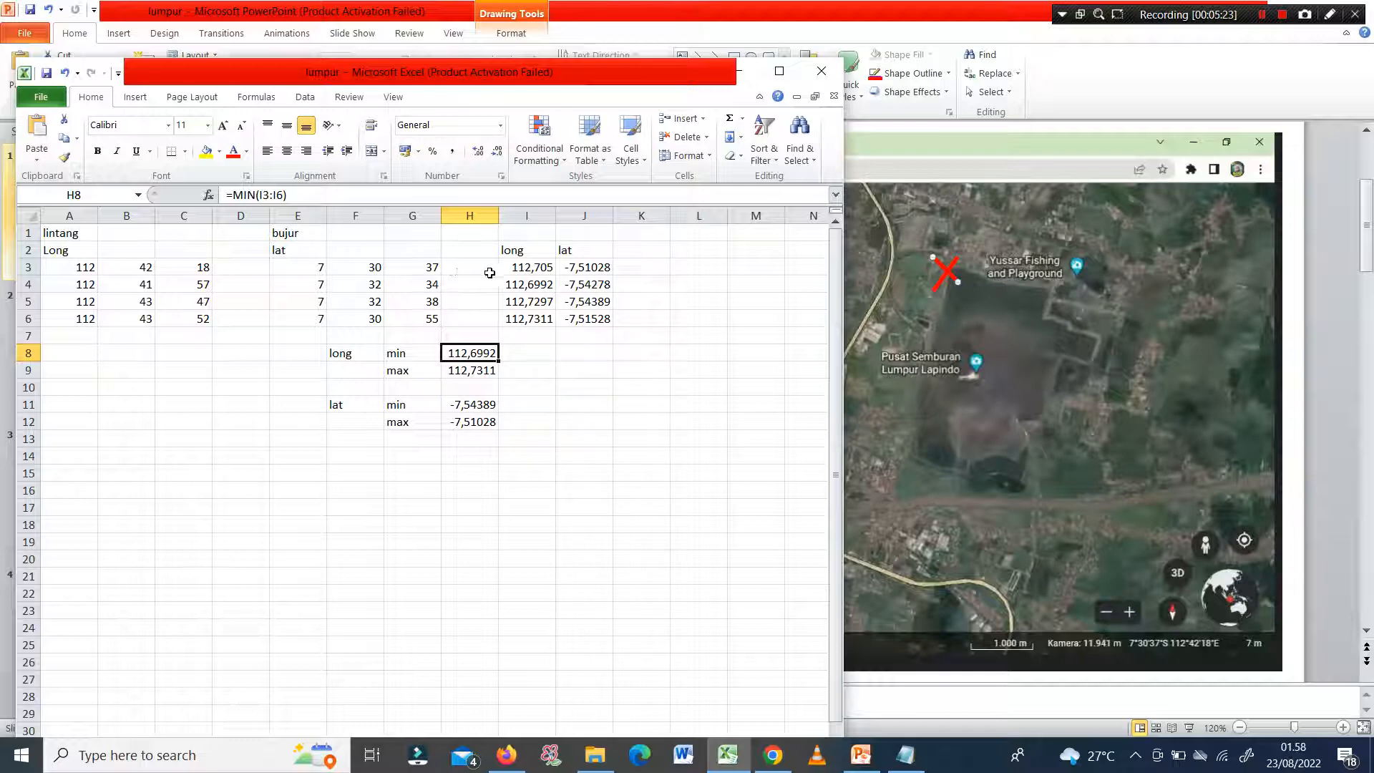
Re-enter the decimal-degree longitude formula =A3+B3/60+C3/3600 in cell I3
click(537, 274)
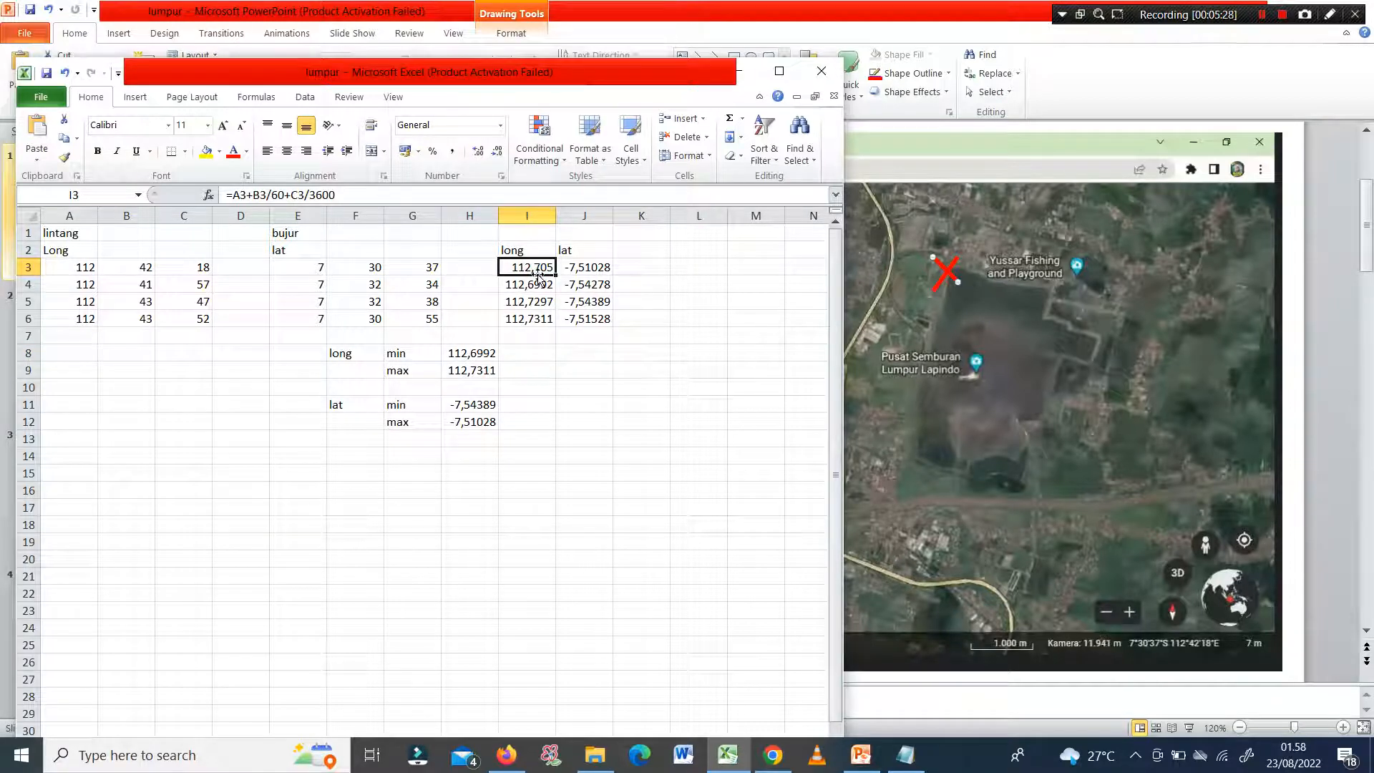
double_click(539, 274)
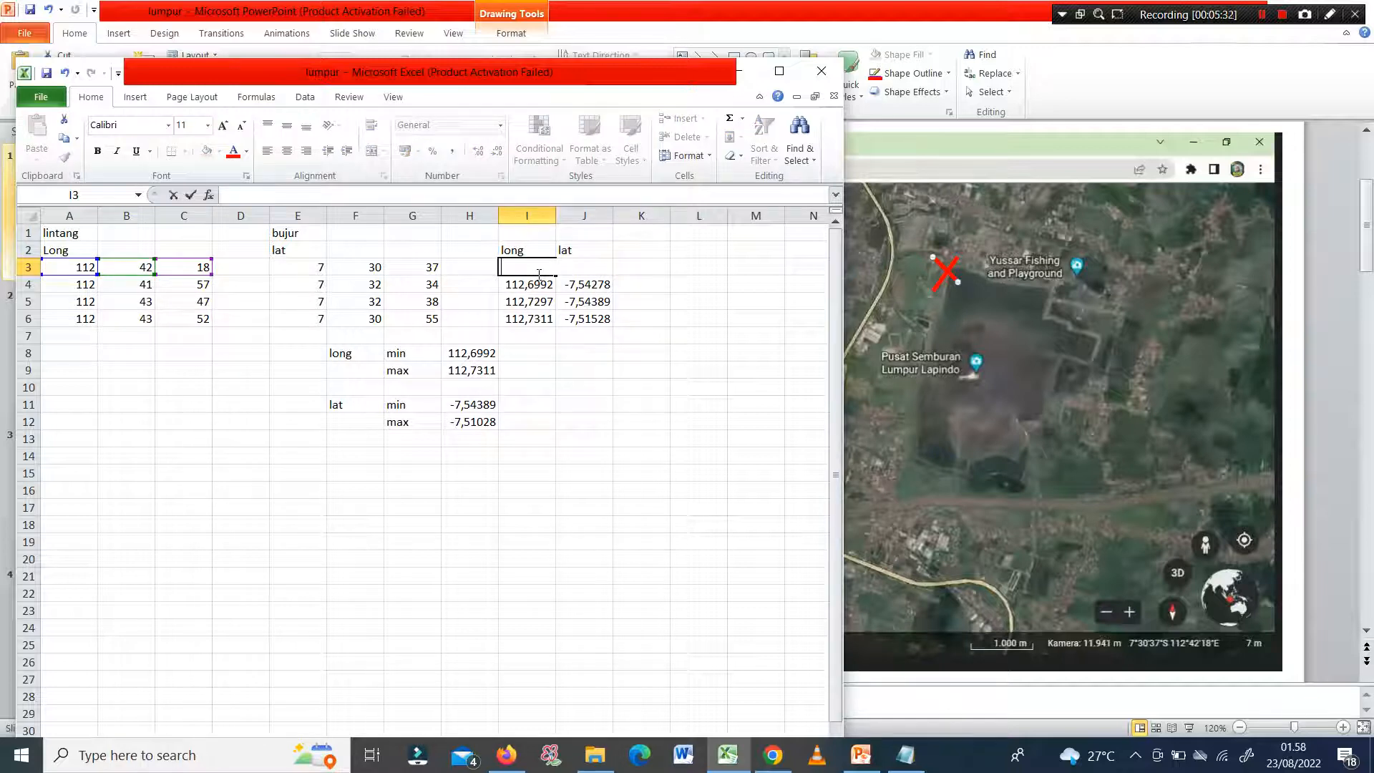
text(=)
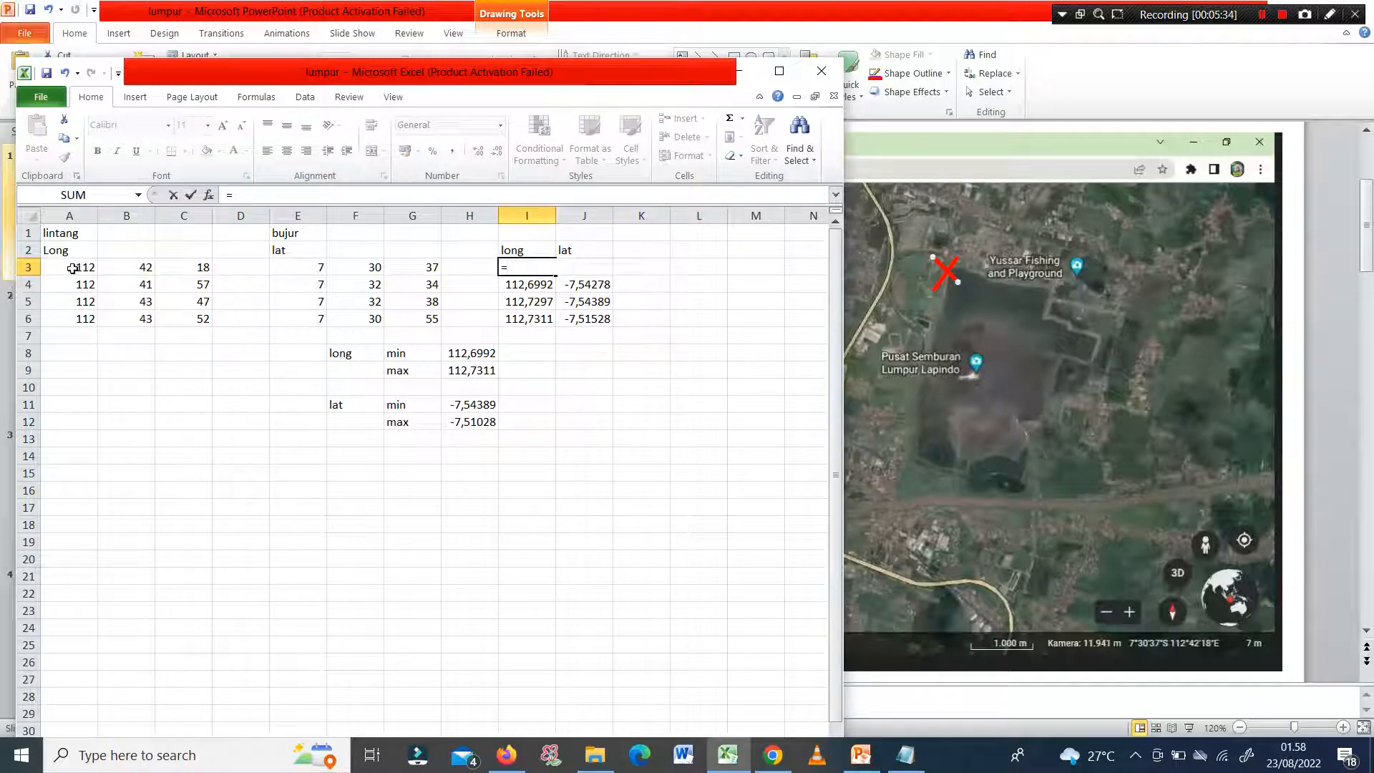
click(76, 269)
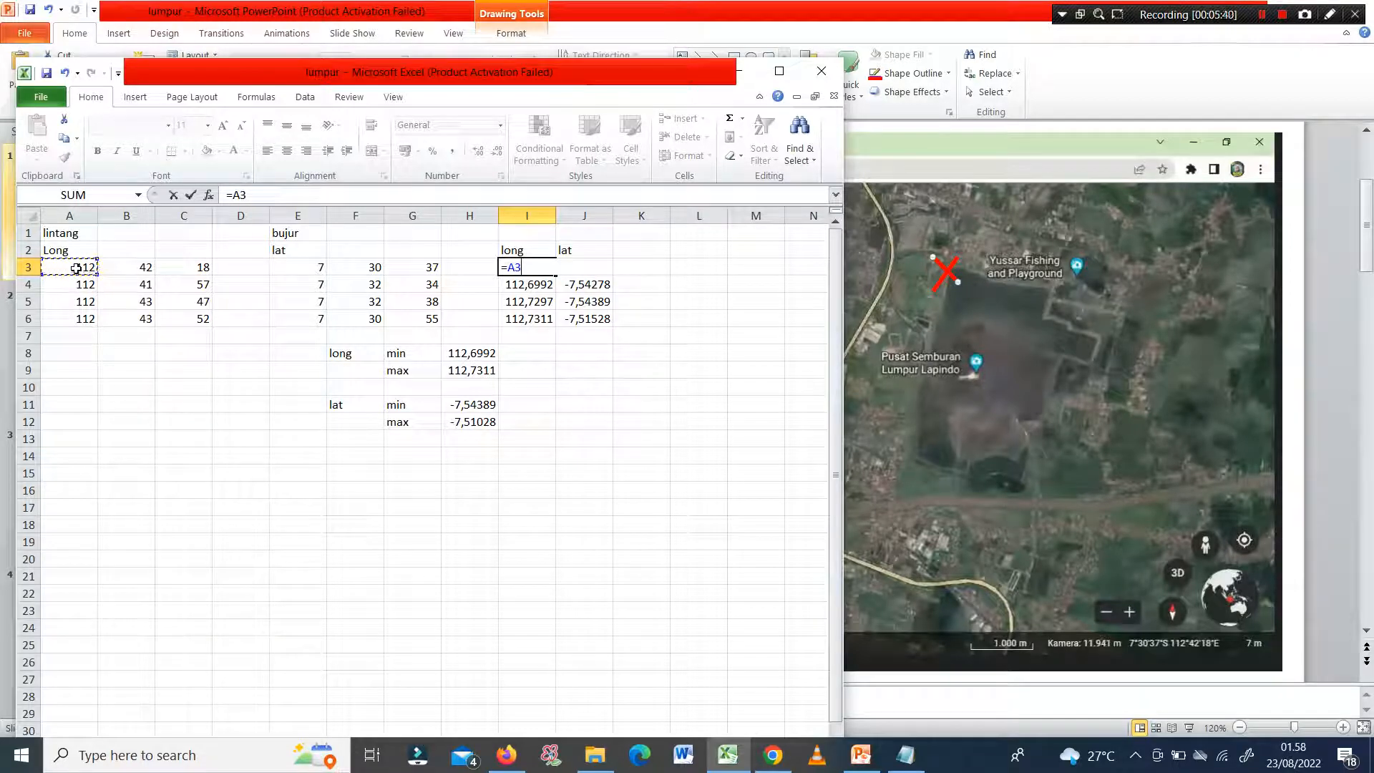
text(+)
click(136, 266)
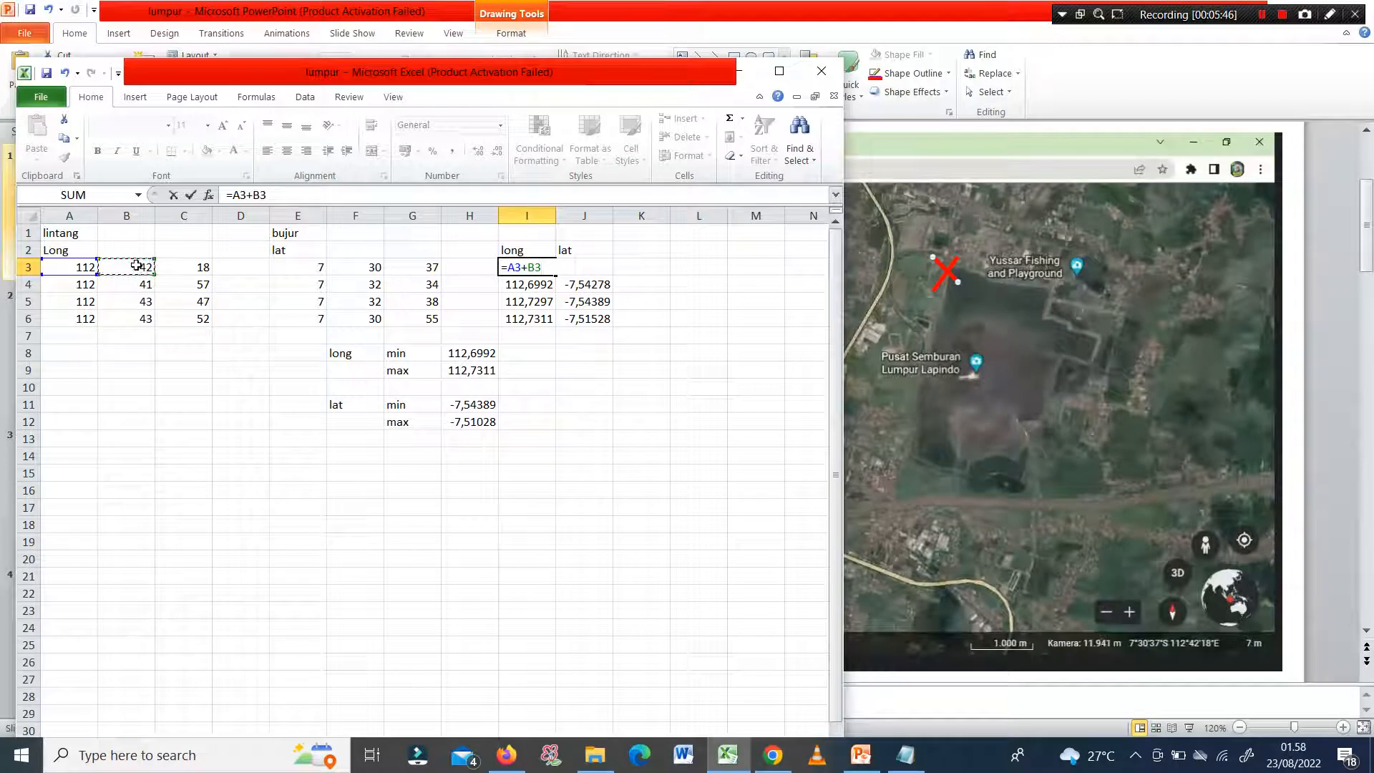
text(?)
key(BackSpace)
text(/60+)
click(195, 265)
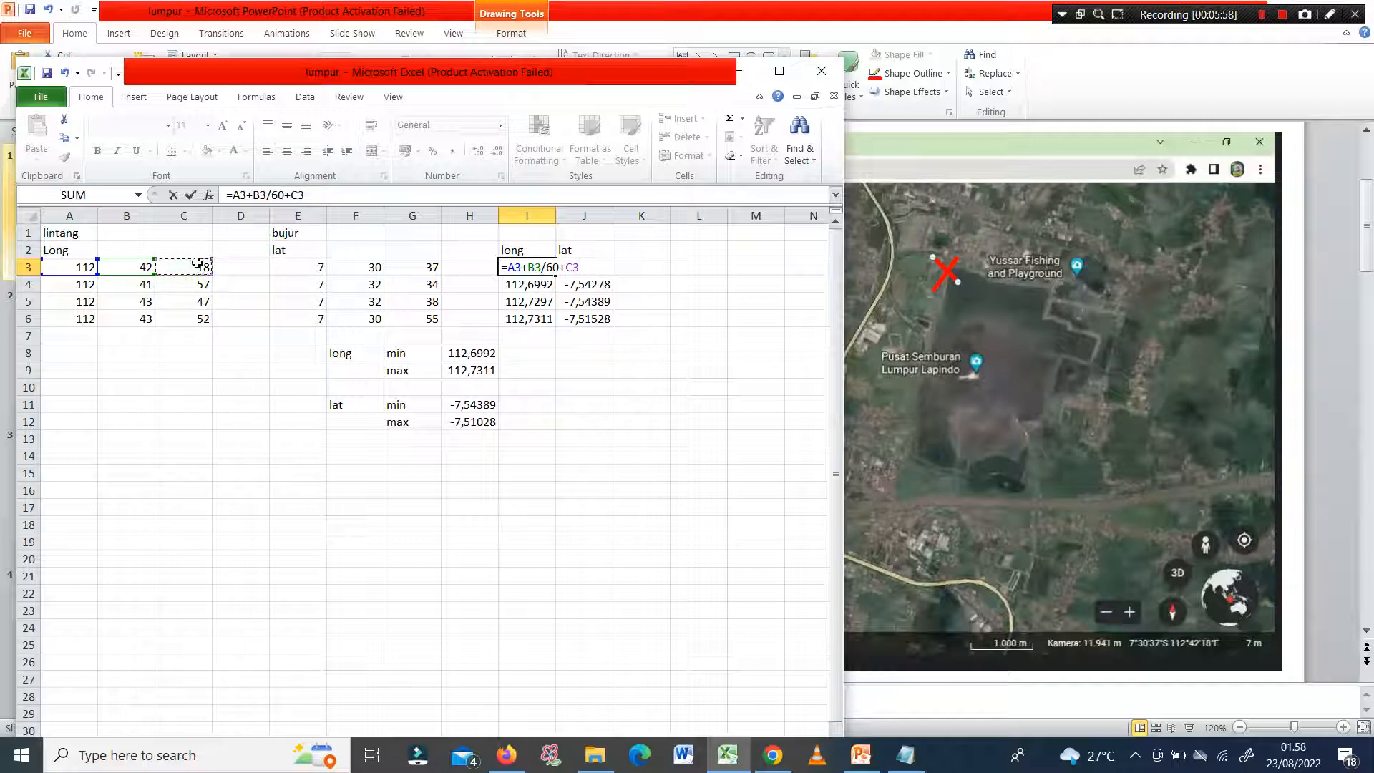
text(/3600)
key(Return)
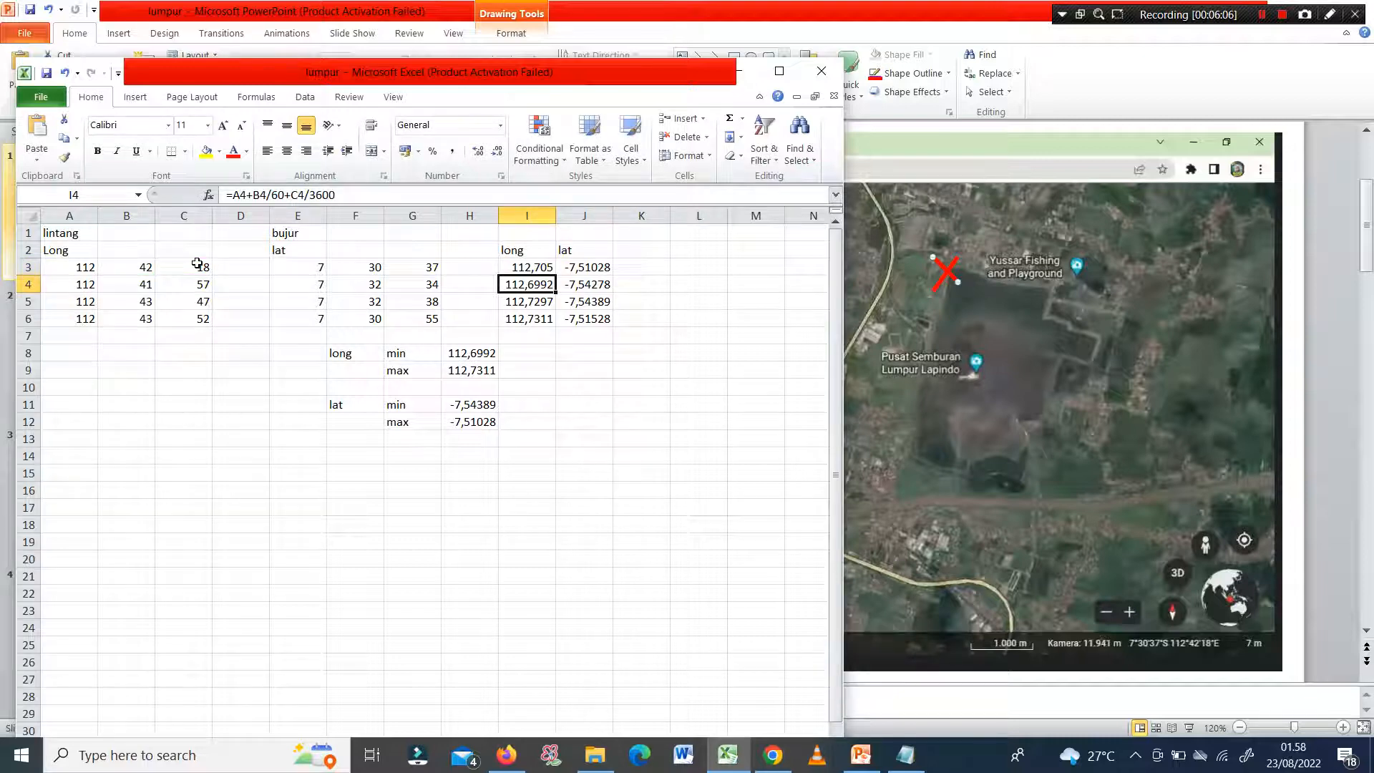
click(542, 265)
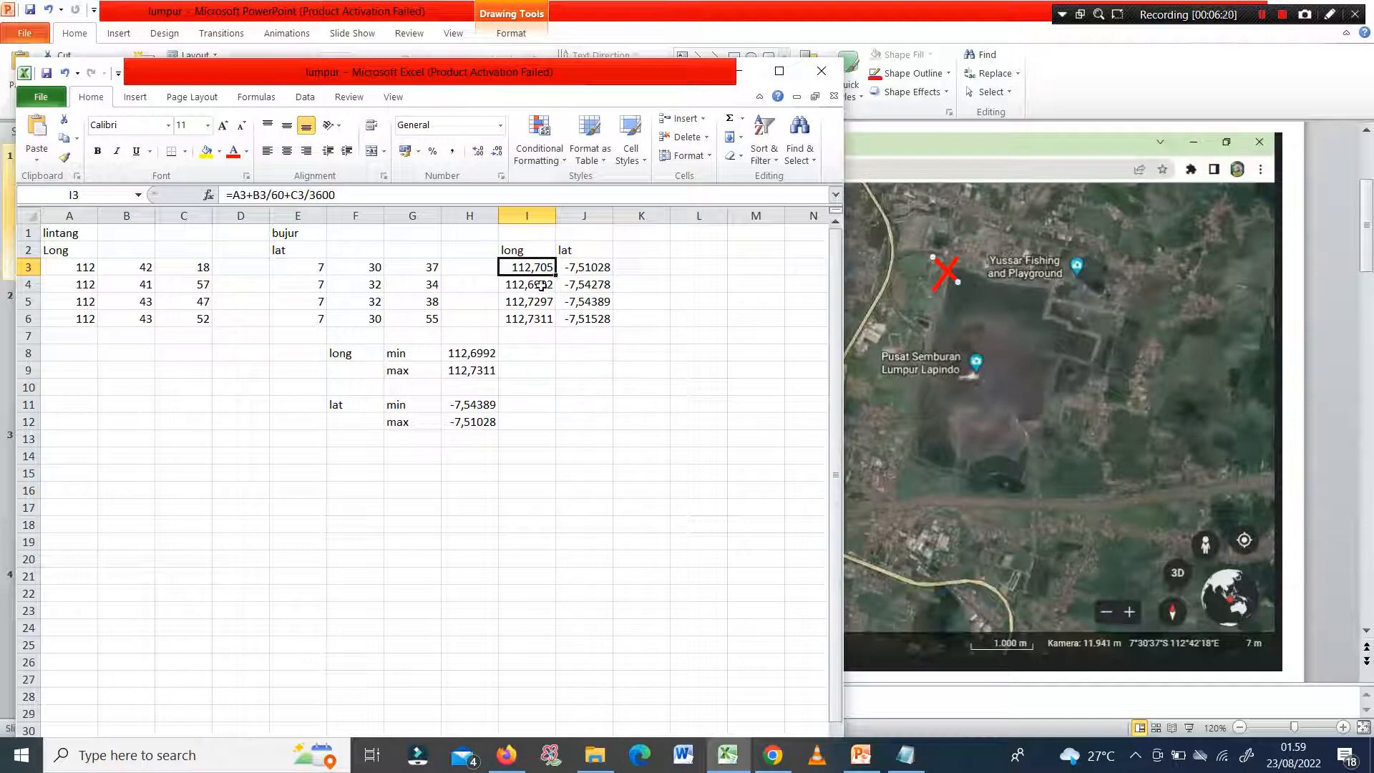
Clear the old longitude results in I4:I6 and refill them by copying the I3 formula down to I6
click(548, 285)
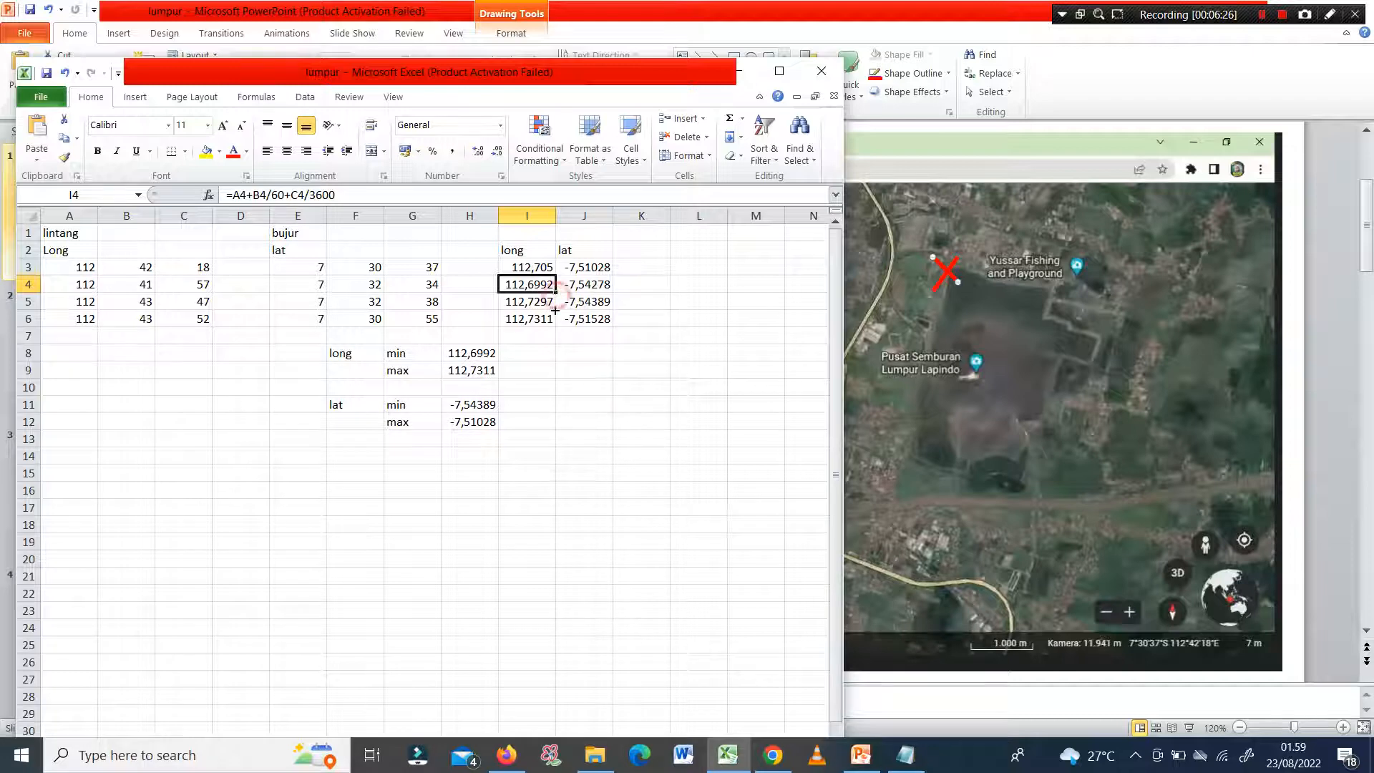
drag(555, 311, 554, 327)
key(F2)
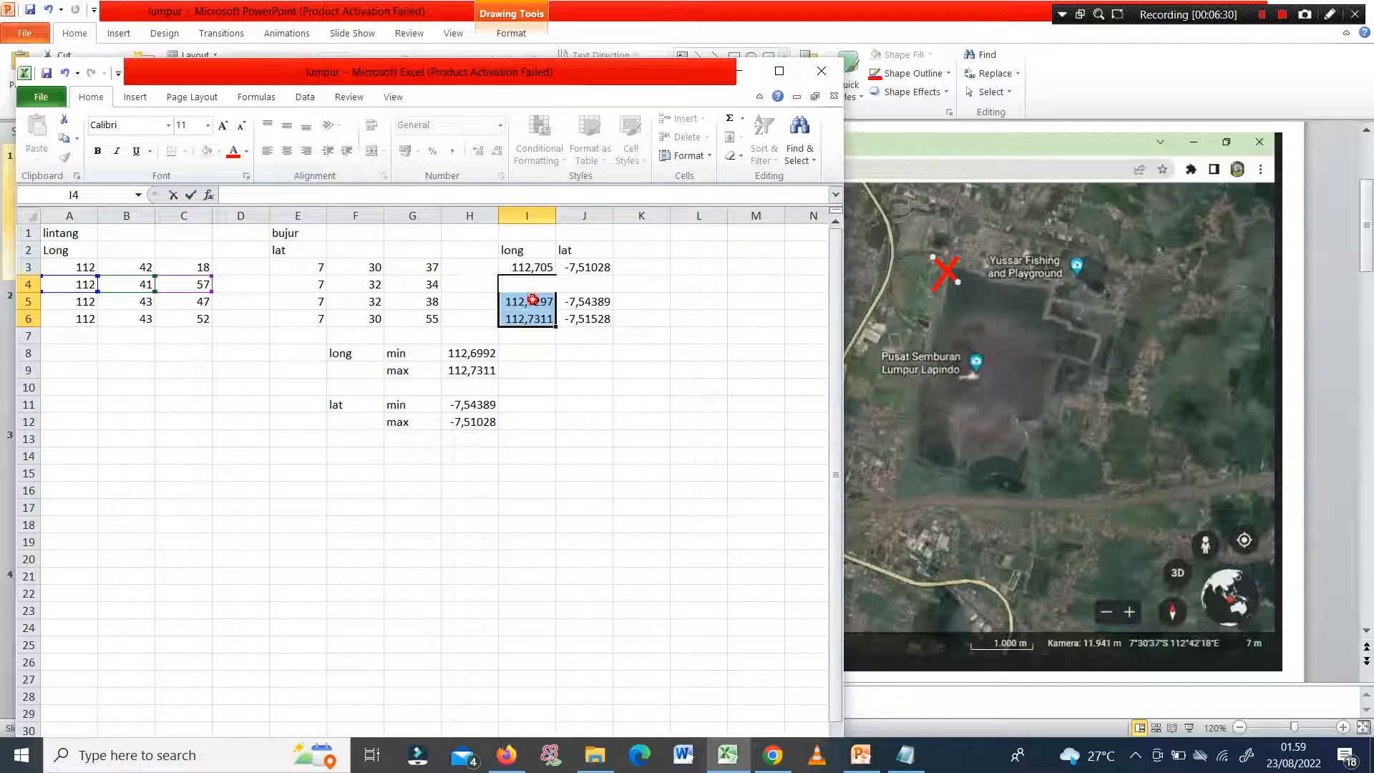
click(534, 300)
key(BackSpace)
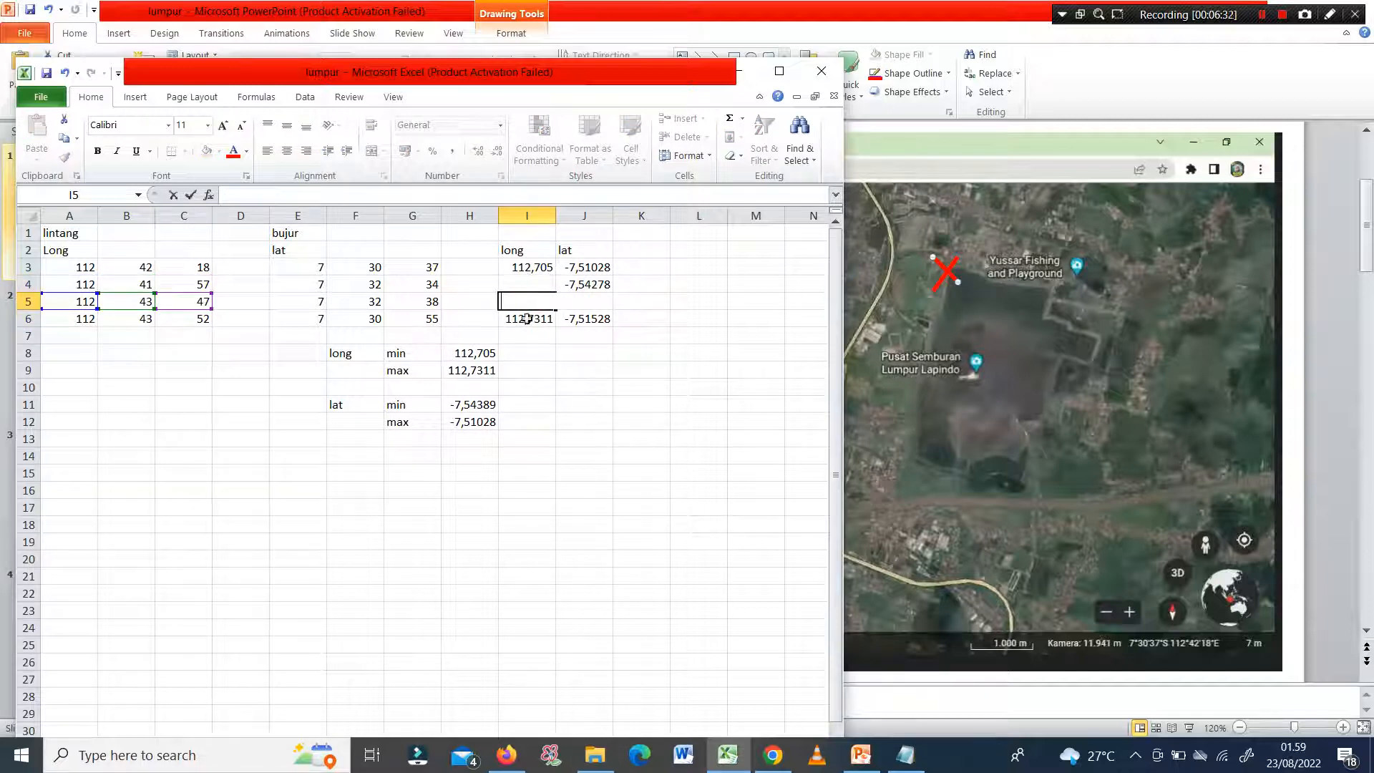
click(528, 319)
key(BackSpace)
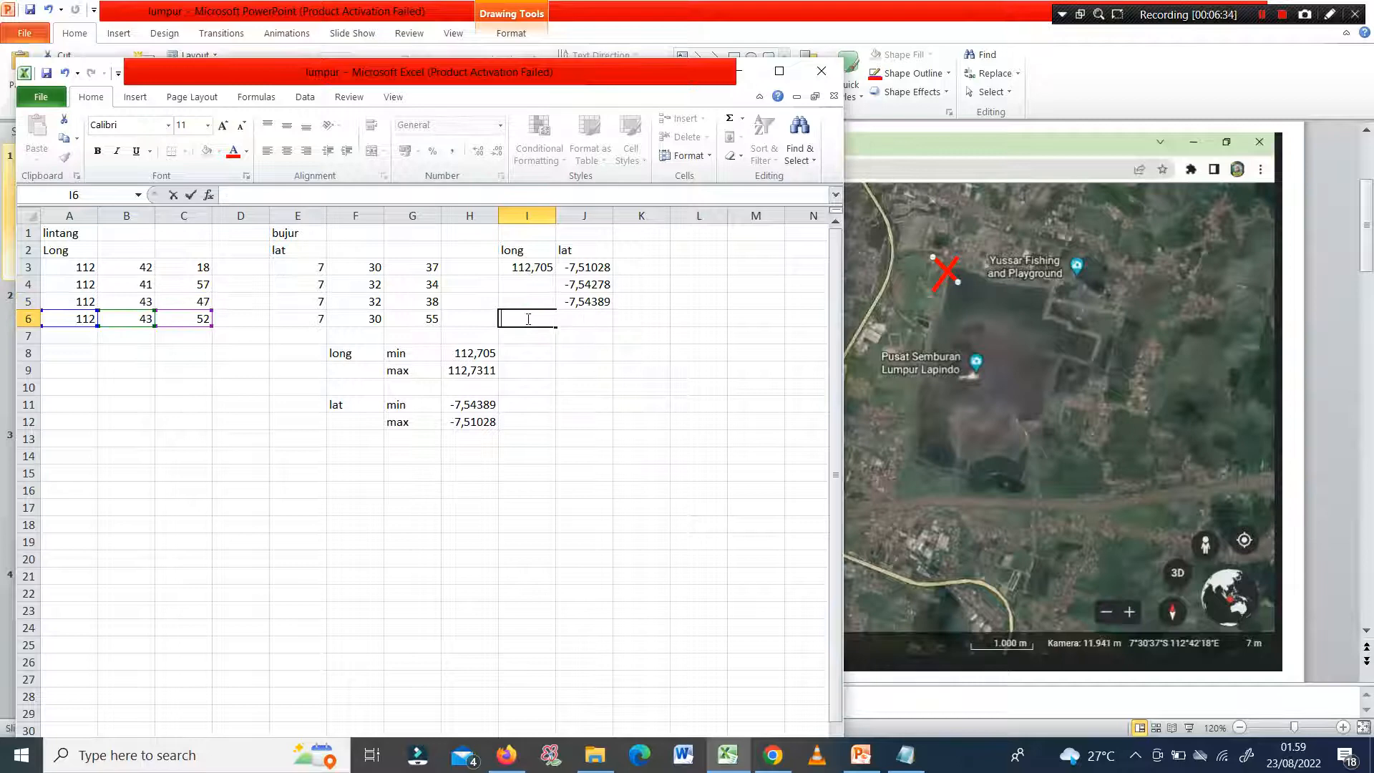
click(541, 268)
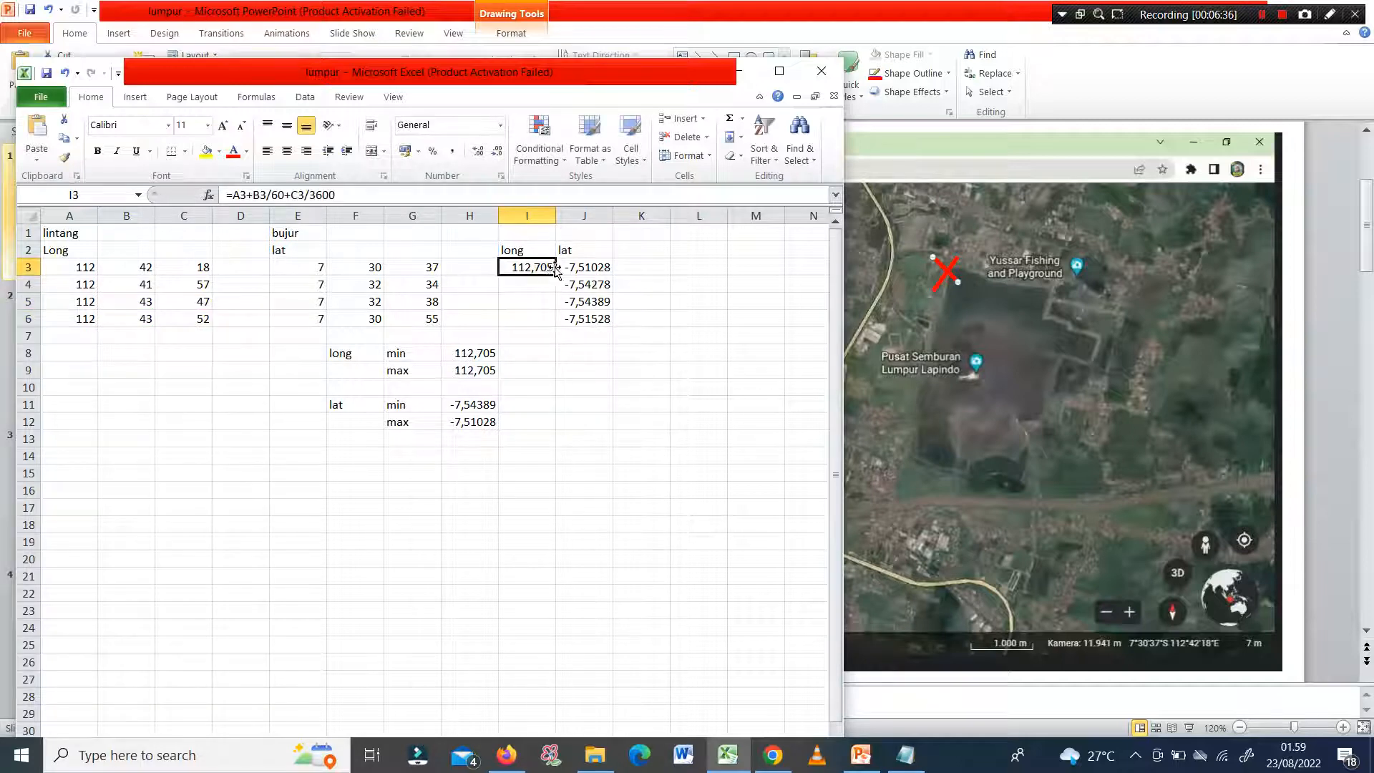
drag(551, 275, 554, 324)
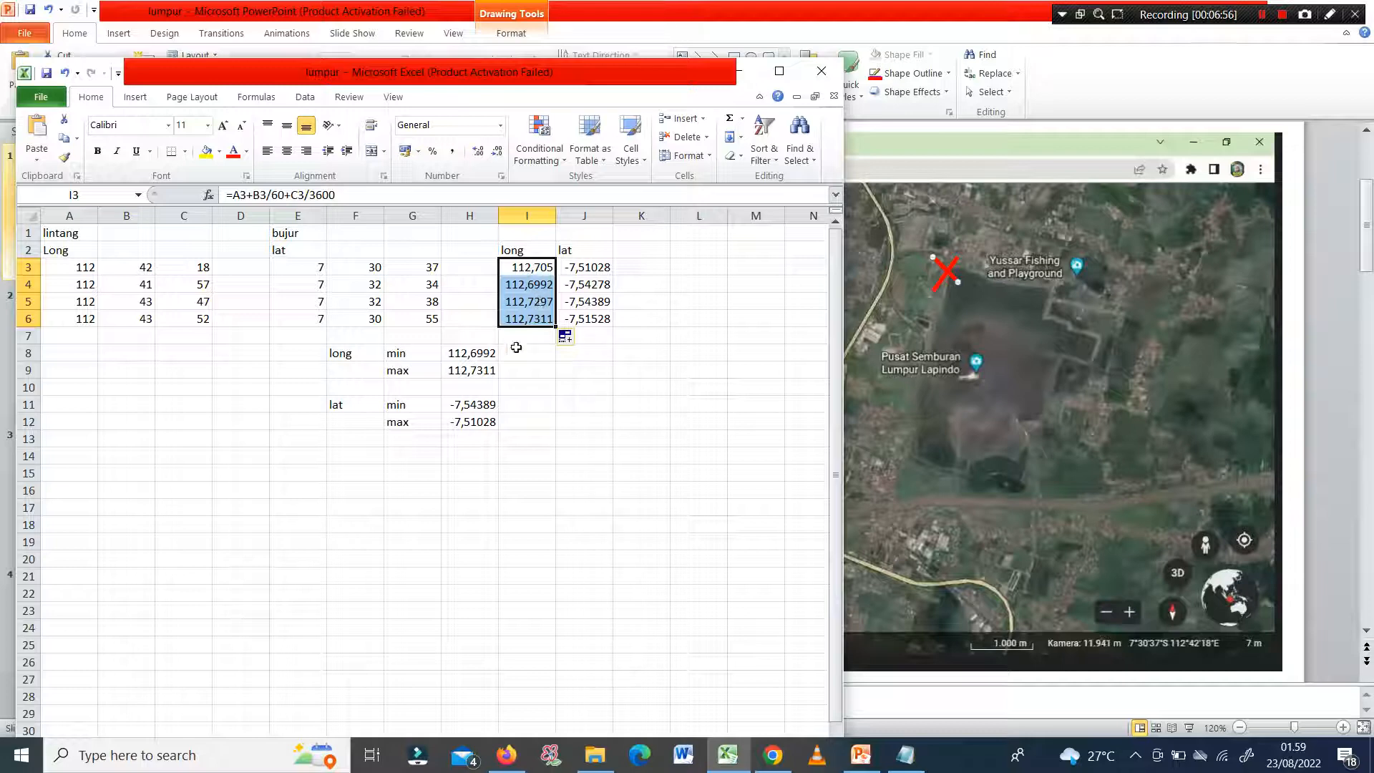
Review the decimal-degree latitude formula in J3 and the existing minimum-longitude formula in H8
click(585, 269)
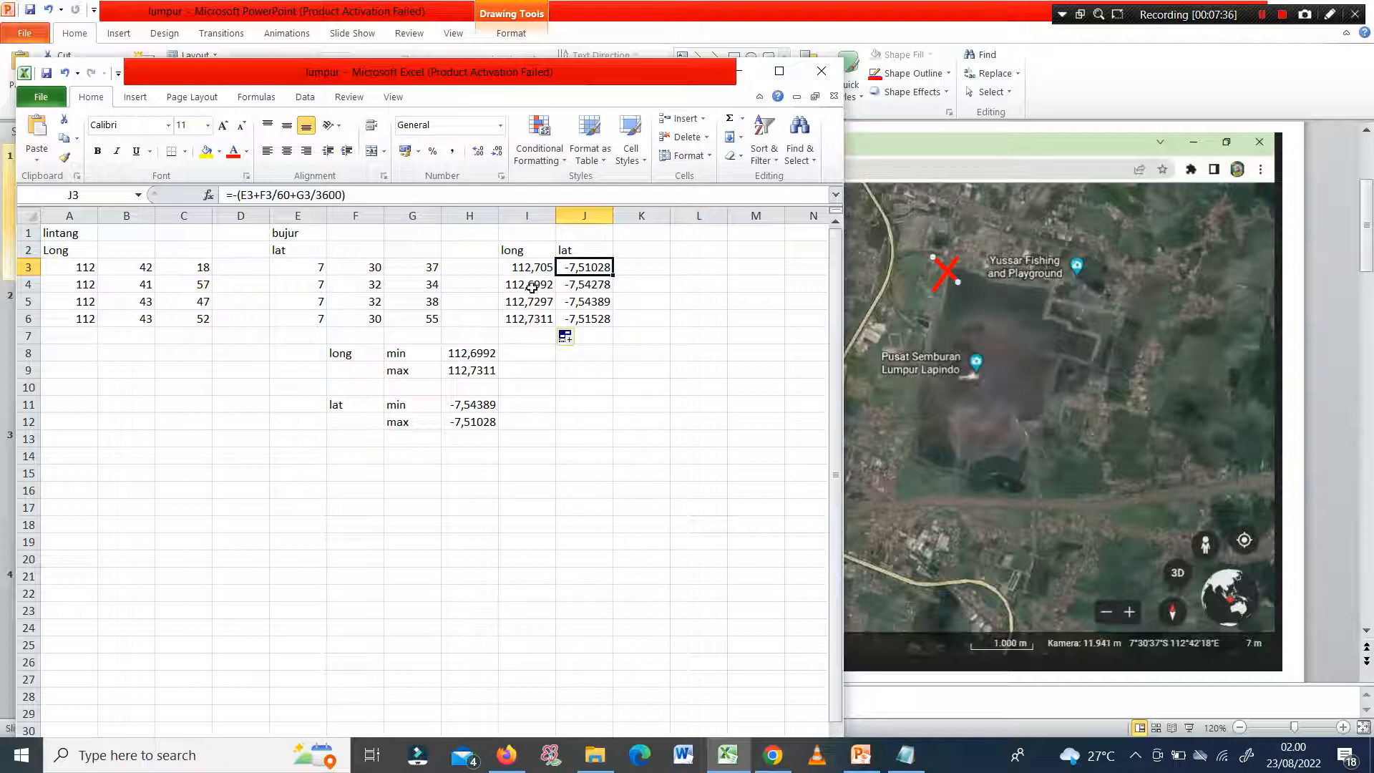
click(530, 356)
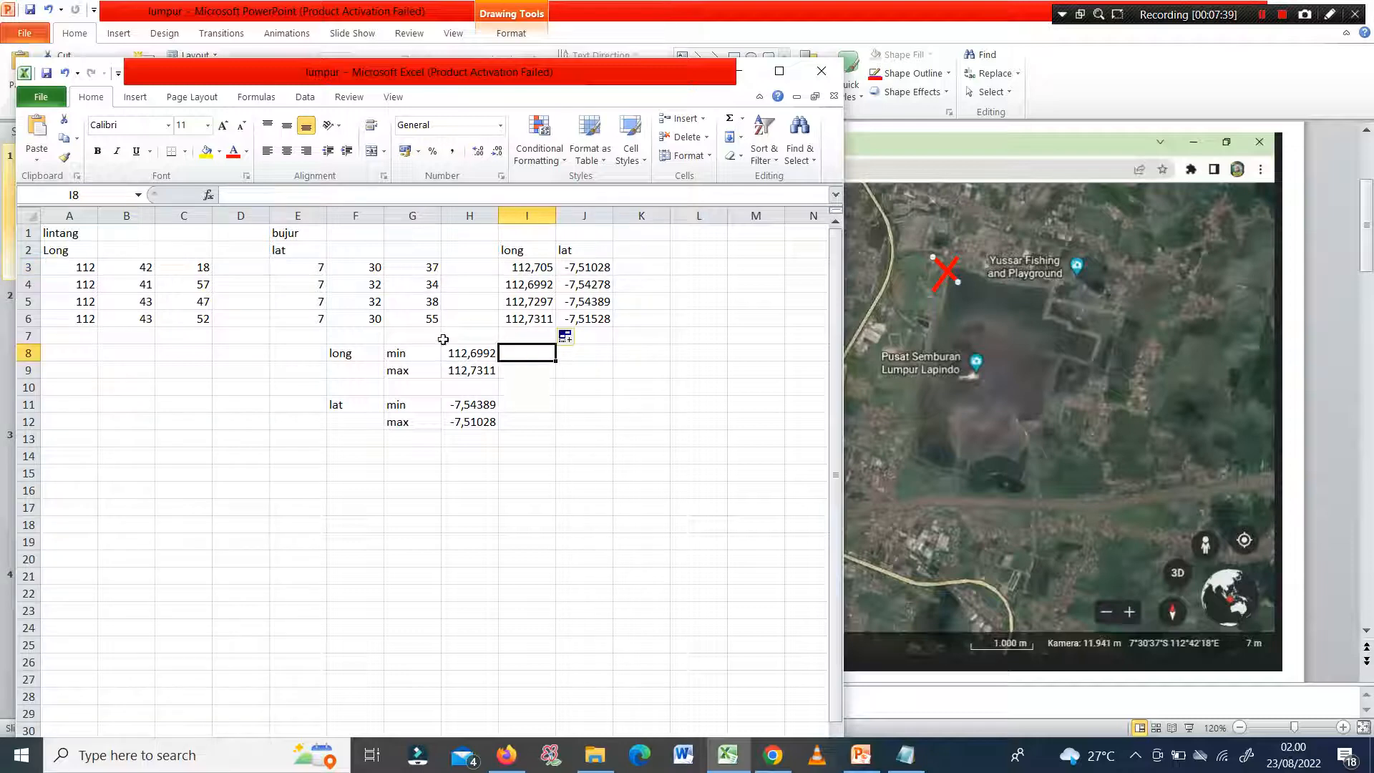
click(464, 353)
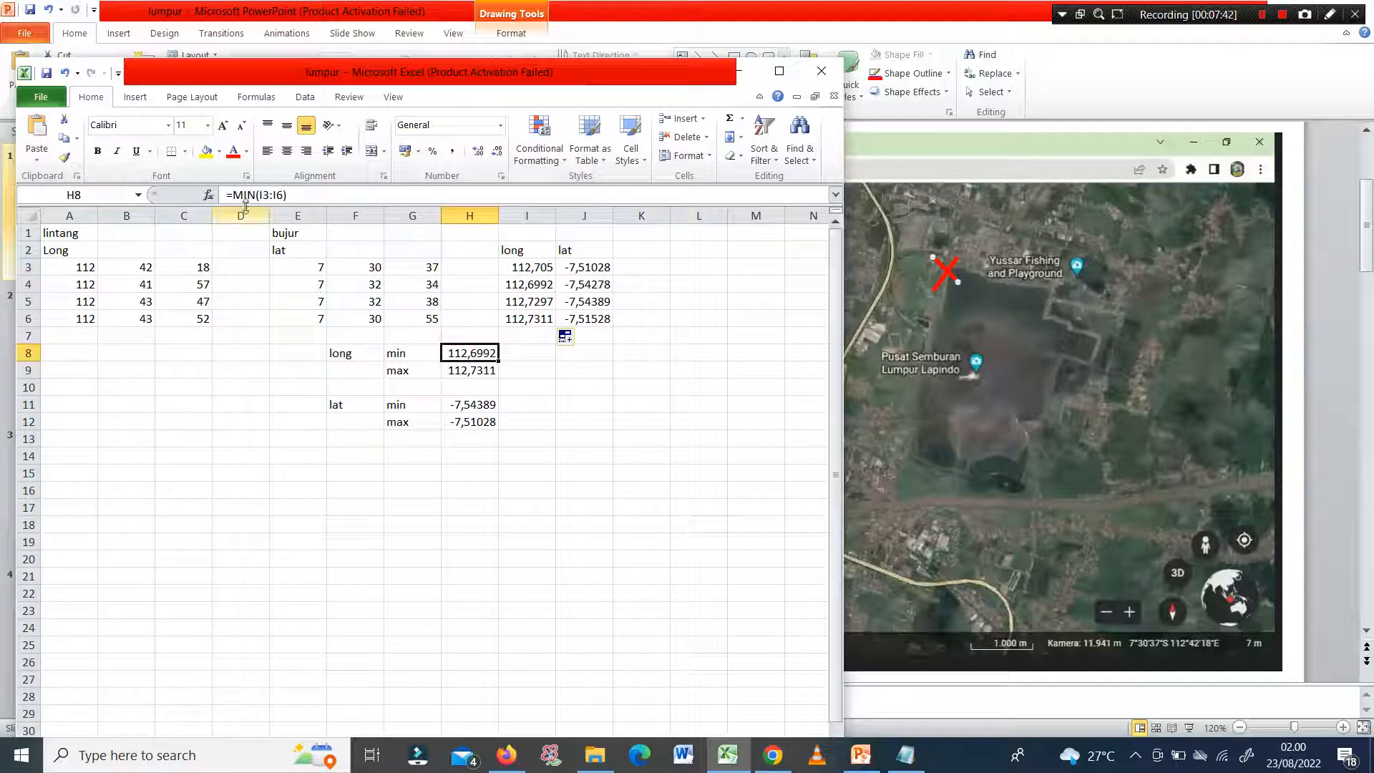
Enter =MIN(I3:I6) in cell I8 to calculate the minimum longitude
click(521, 354)
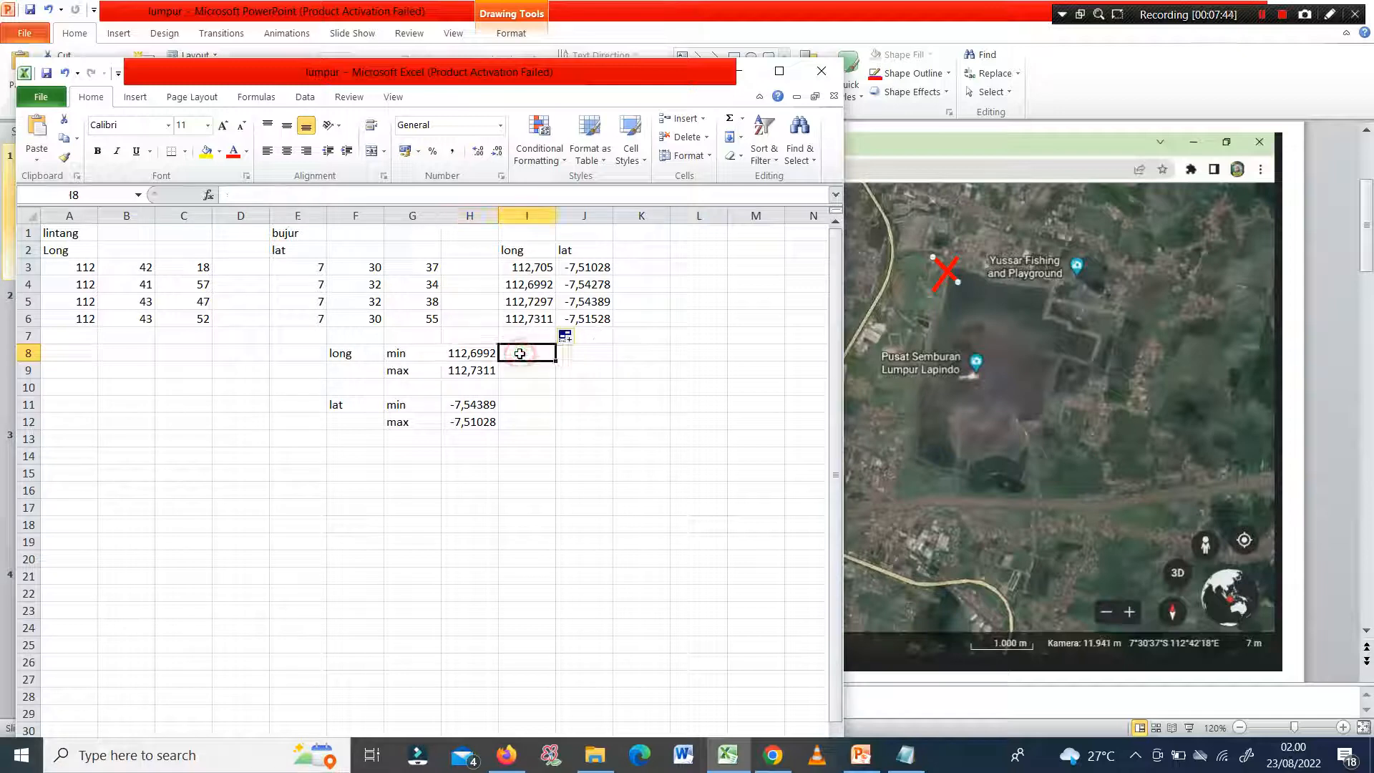
text(=m)
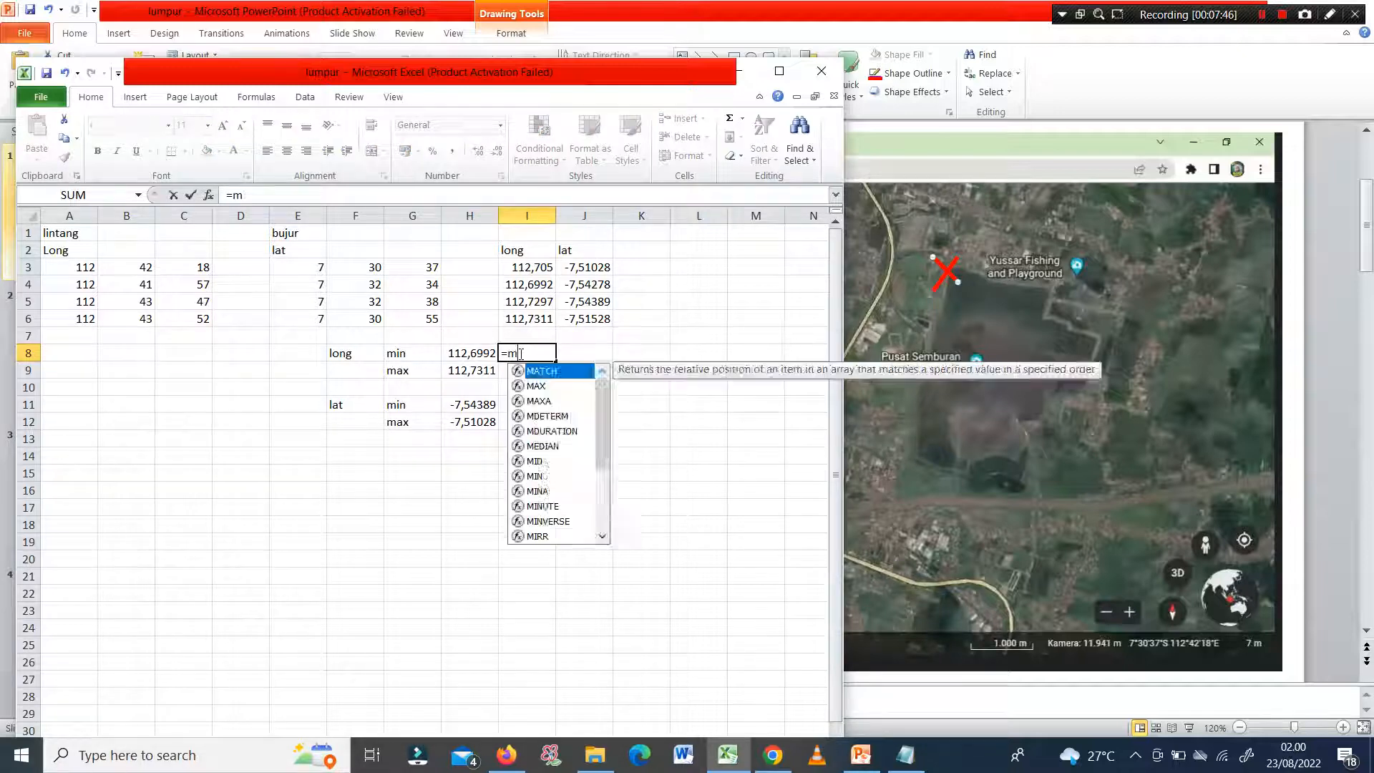
text(in)
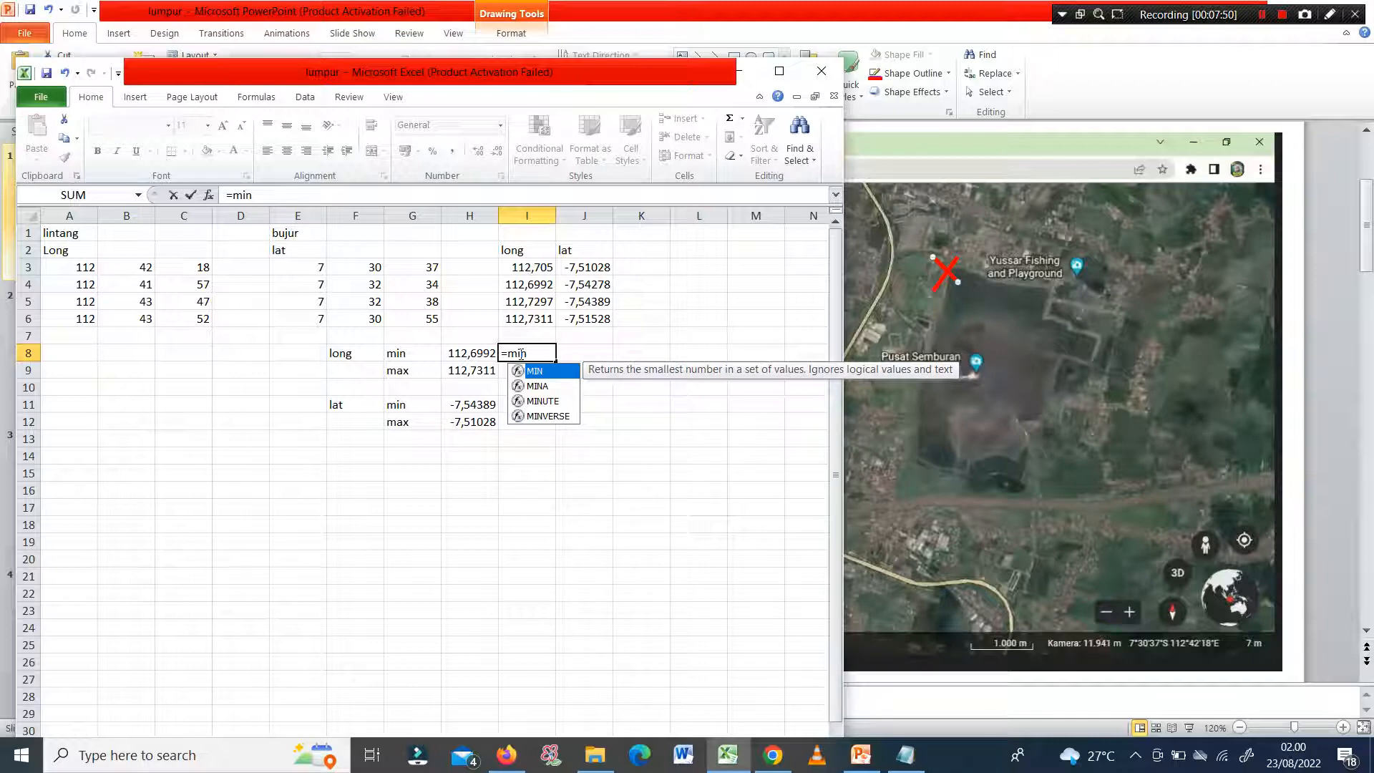
text(()
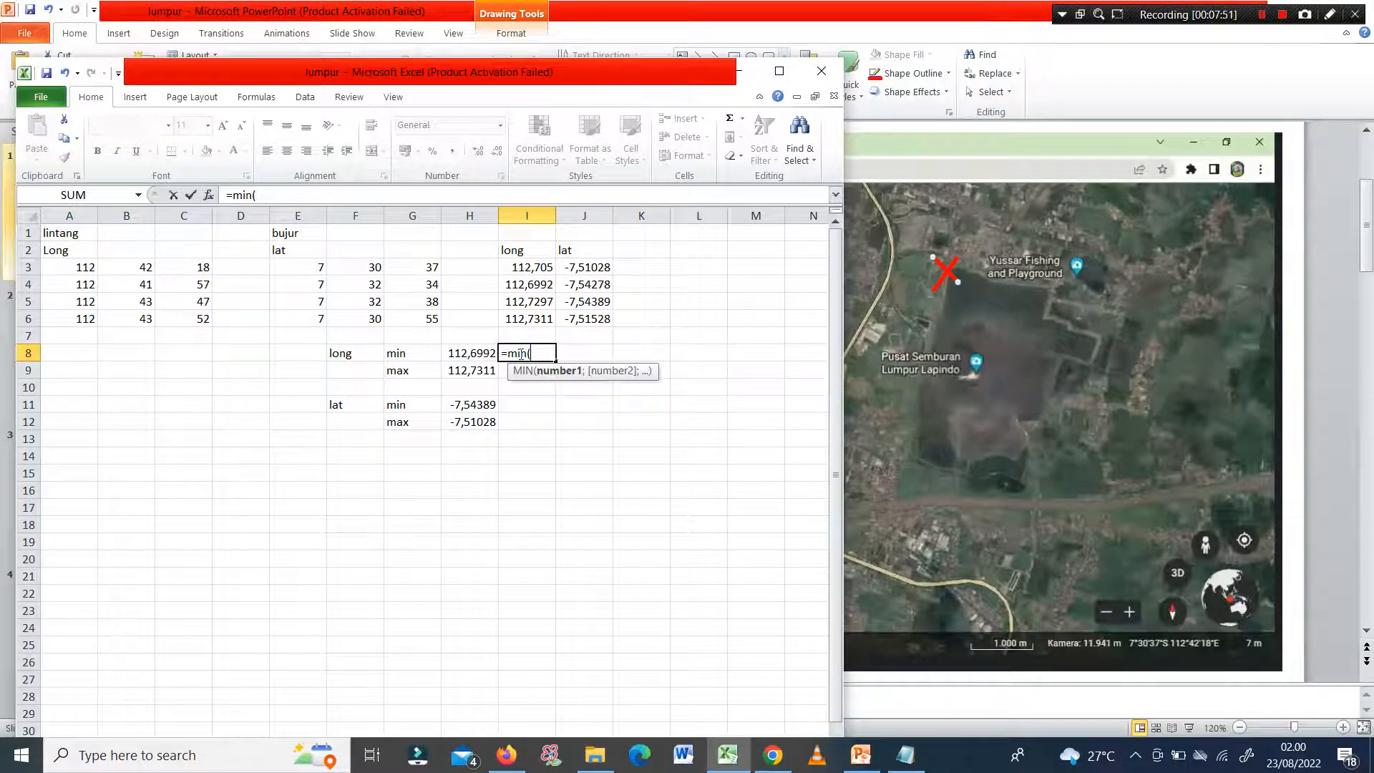
click(526, 268)
key(shift+Down)
key(shift+Down)
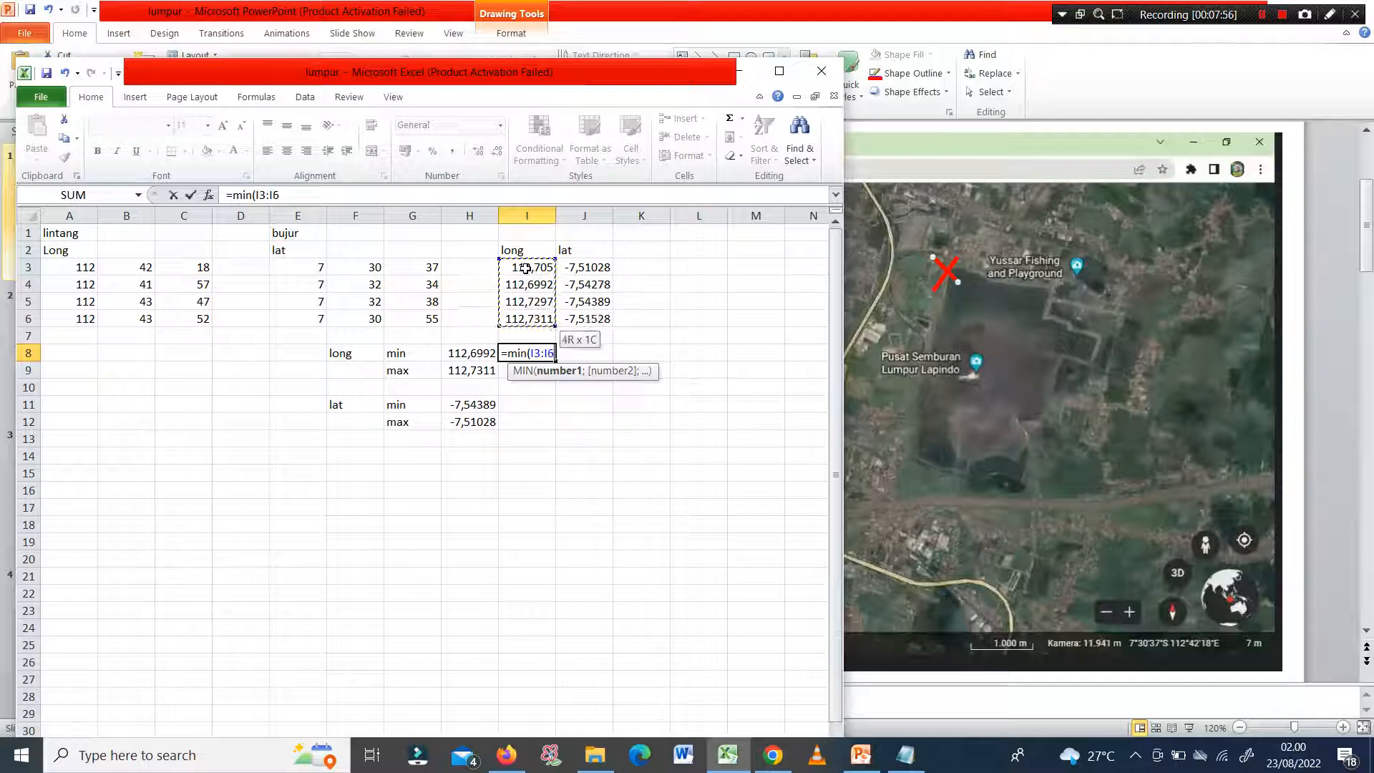
key(shift+Down)
text())
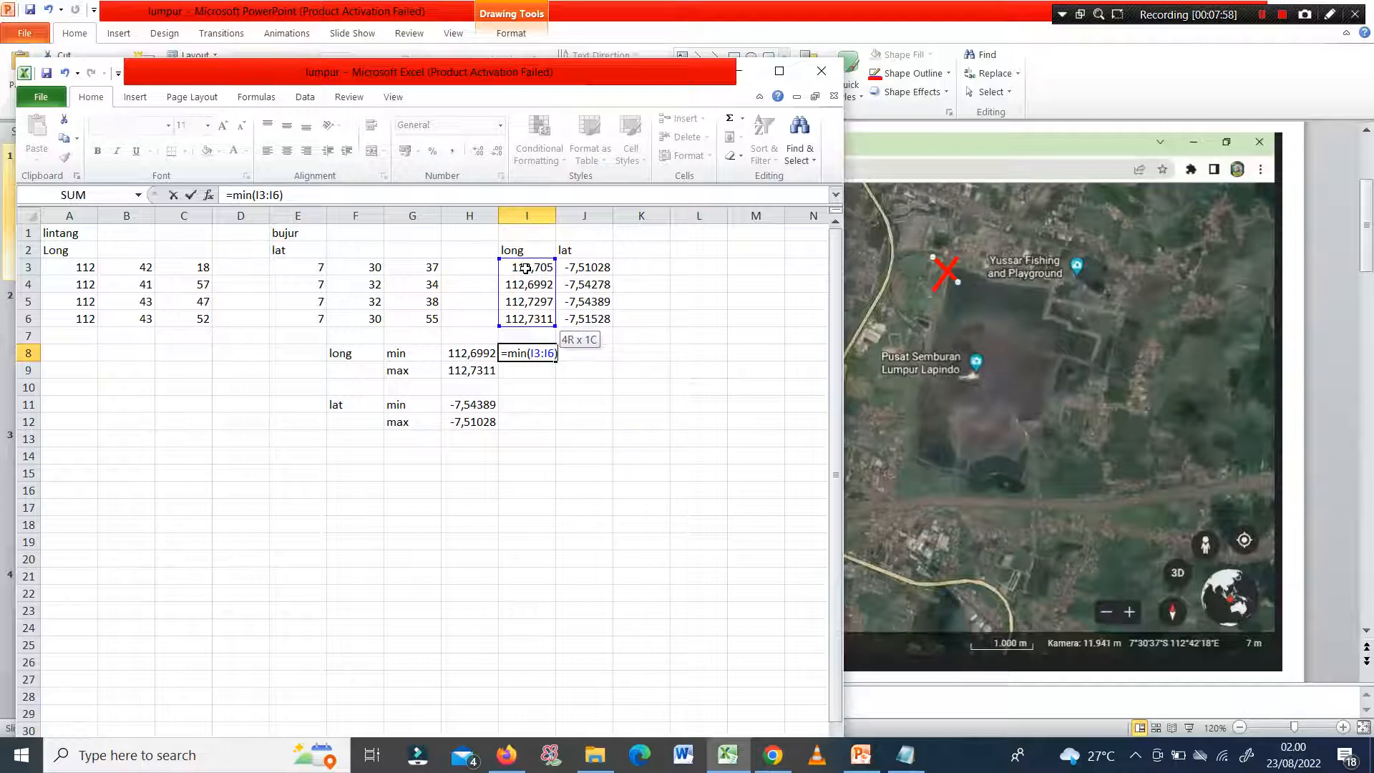
key(Return)
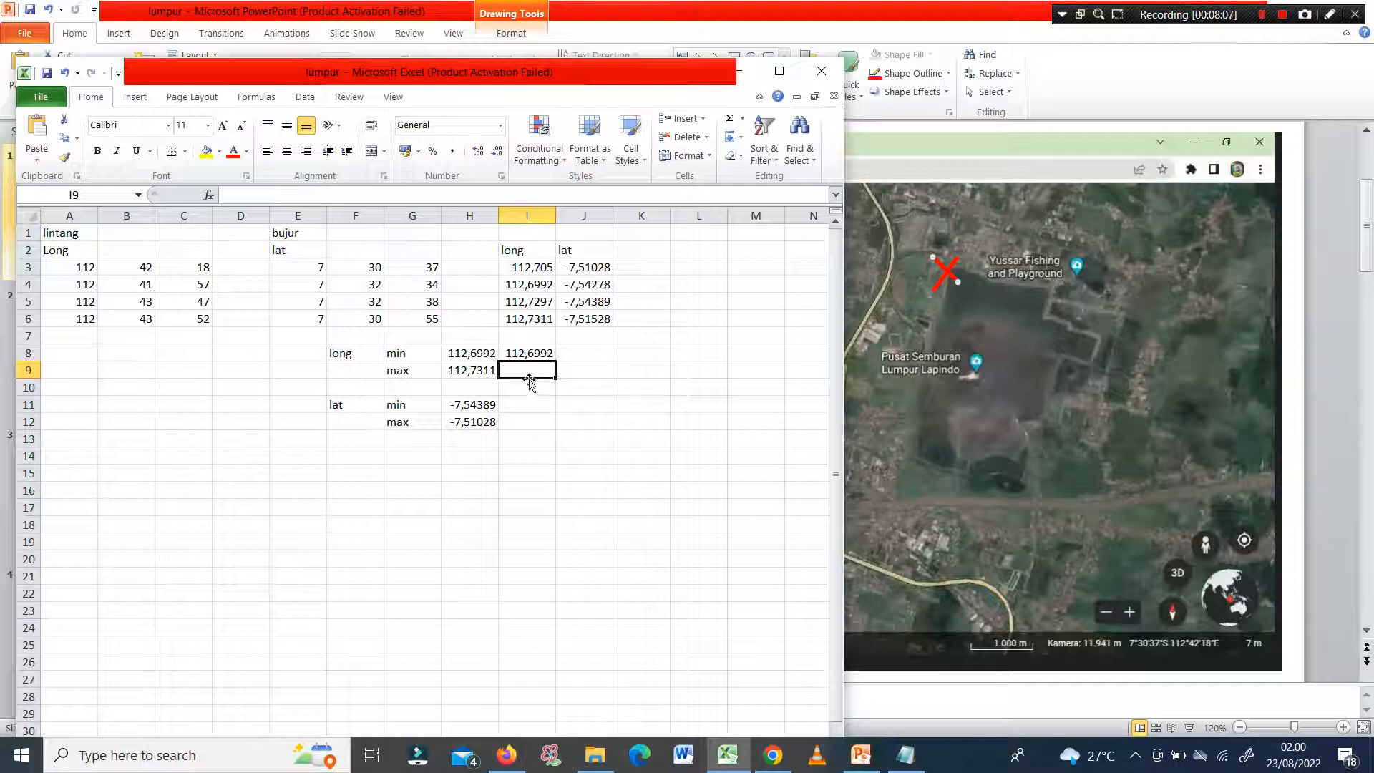
Enter =MAX(I3:I6) in cell I9 to calculate the maximum longitude
text(=m)
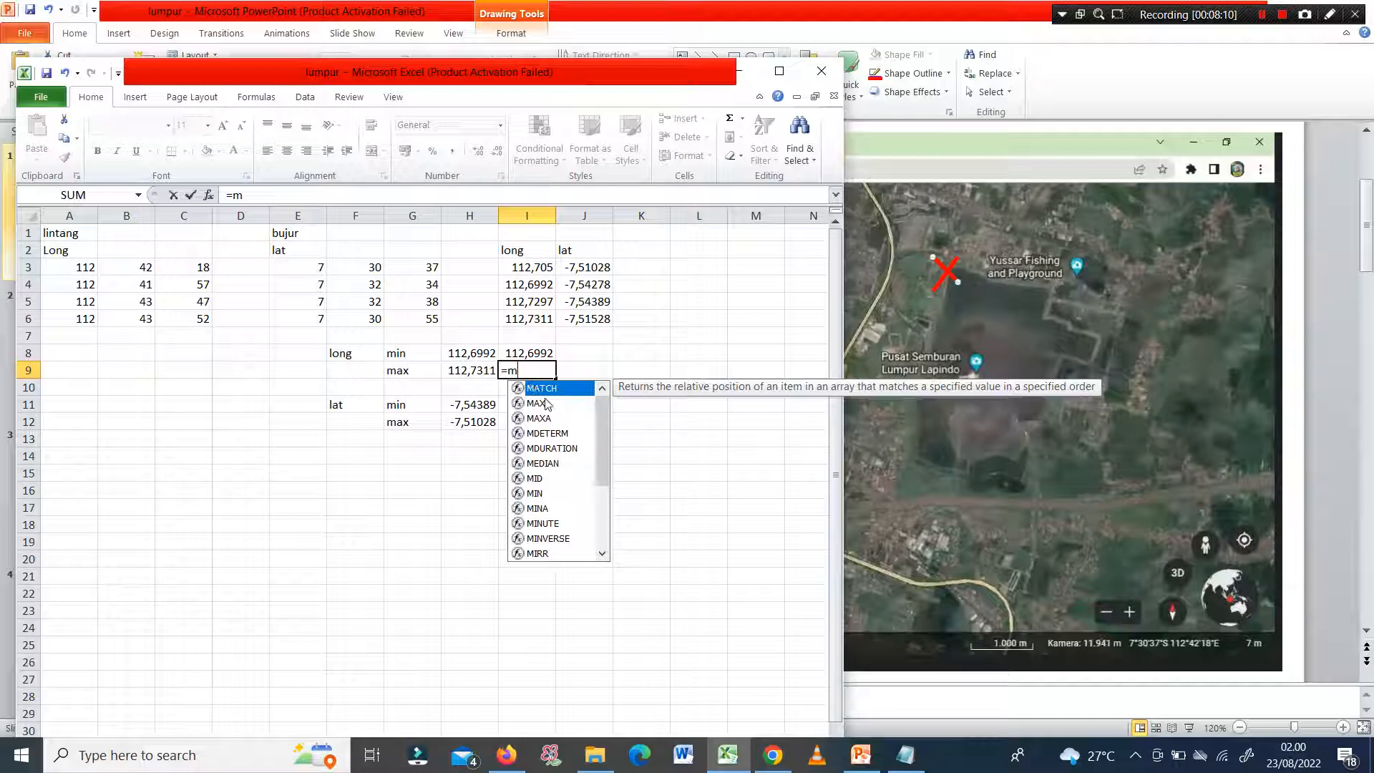
click(547, 404)
double_click(546, 403)
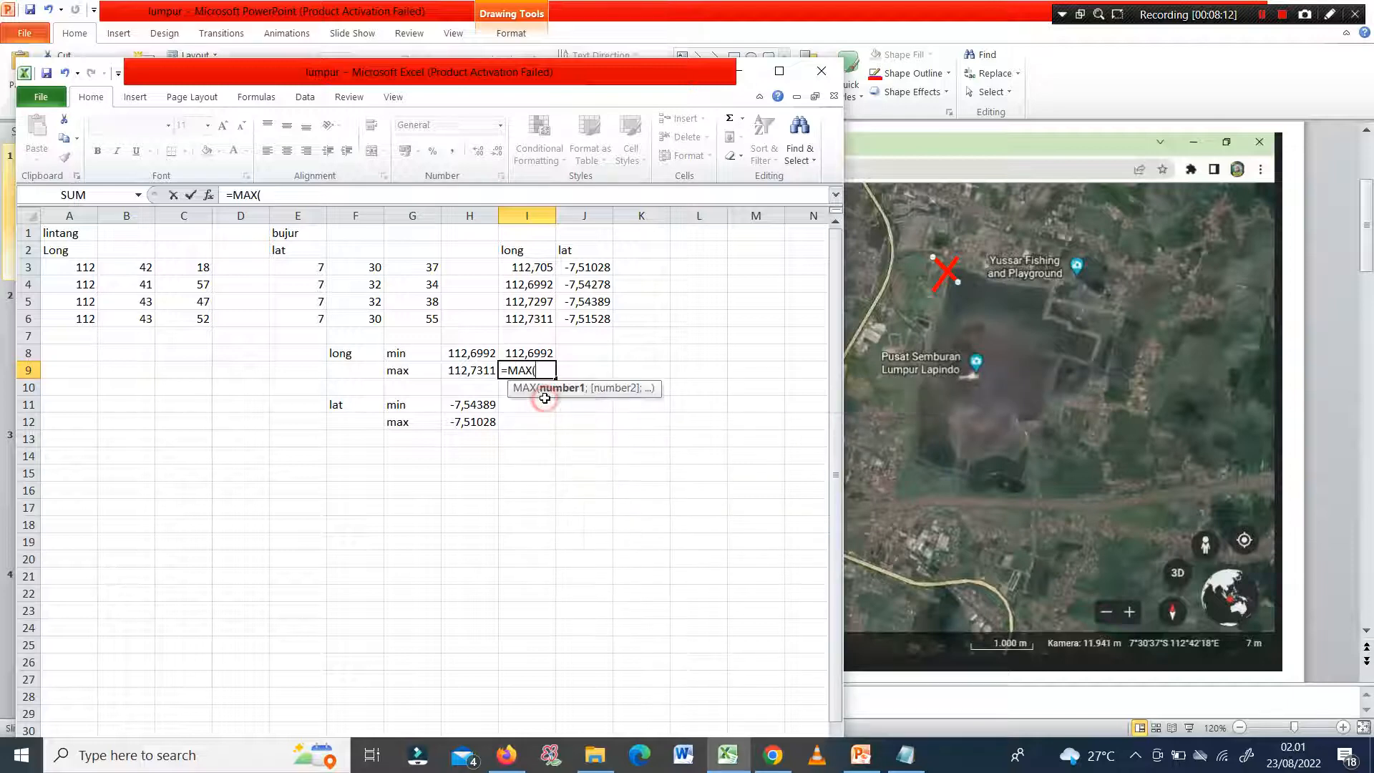
click(536, 268)
key(shift+Down)
key(shift+Down)
key(shift+Down)
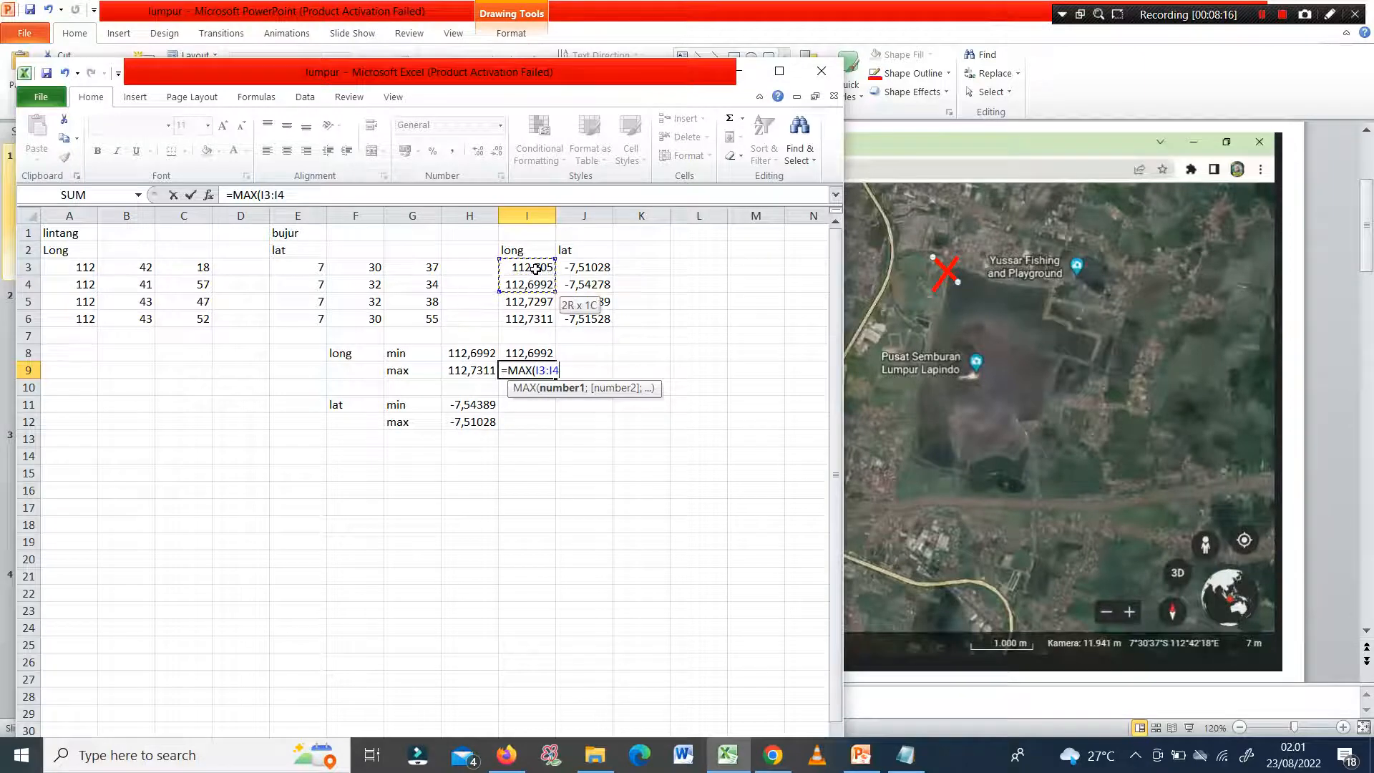
text())
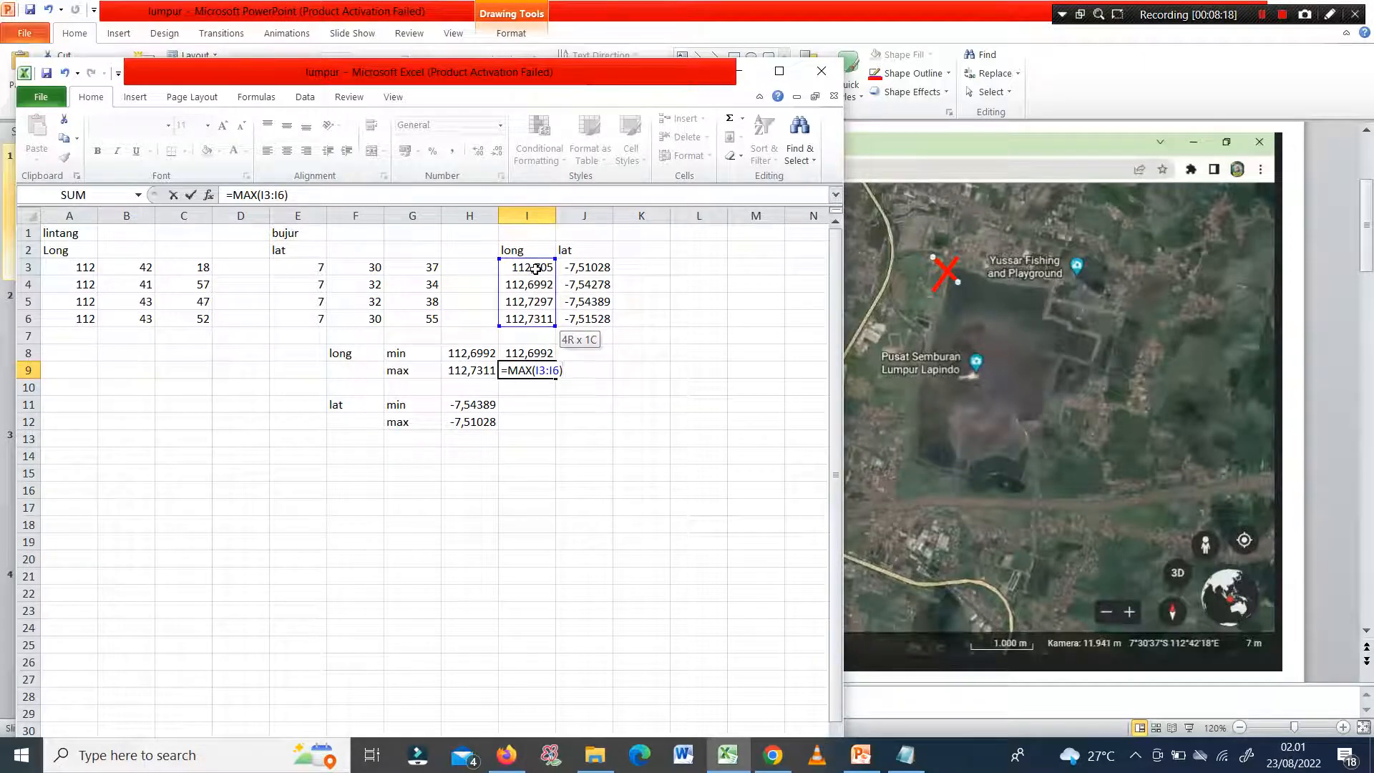
key(Return)
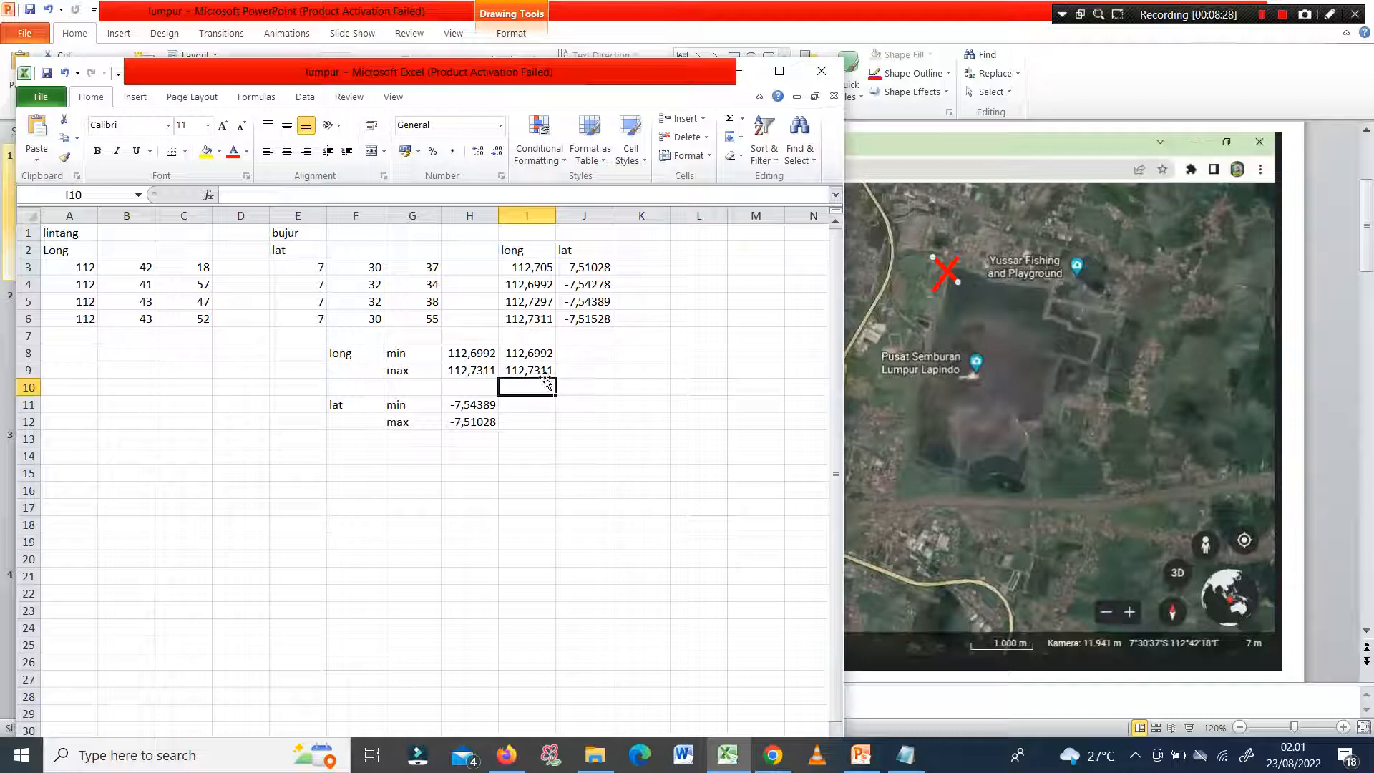
Enter =MIN(J3:J6) in cell I11 to calculate the minimum latitude
click(516, 409)
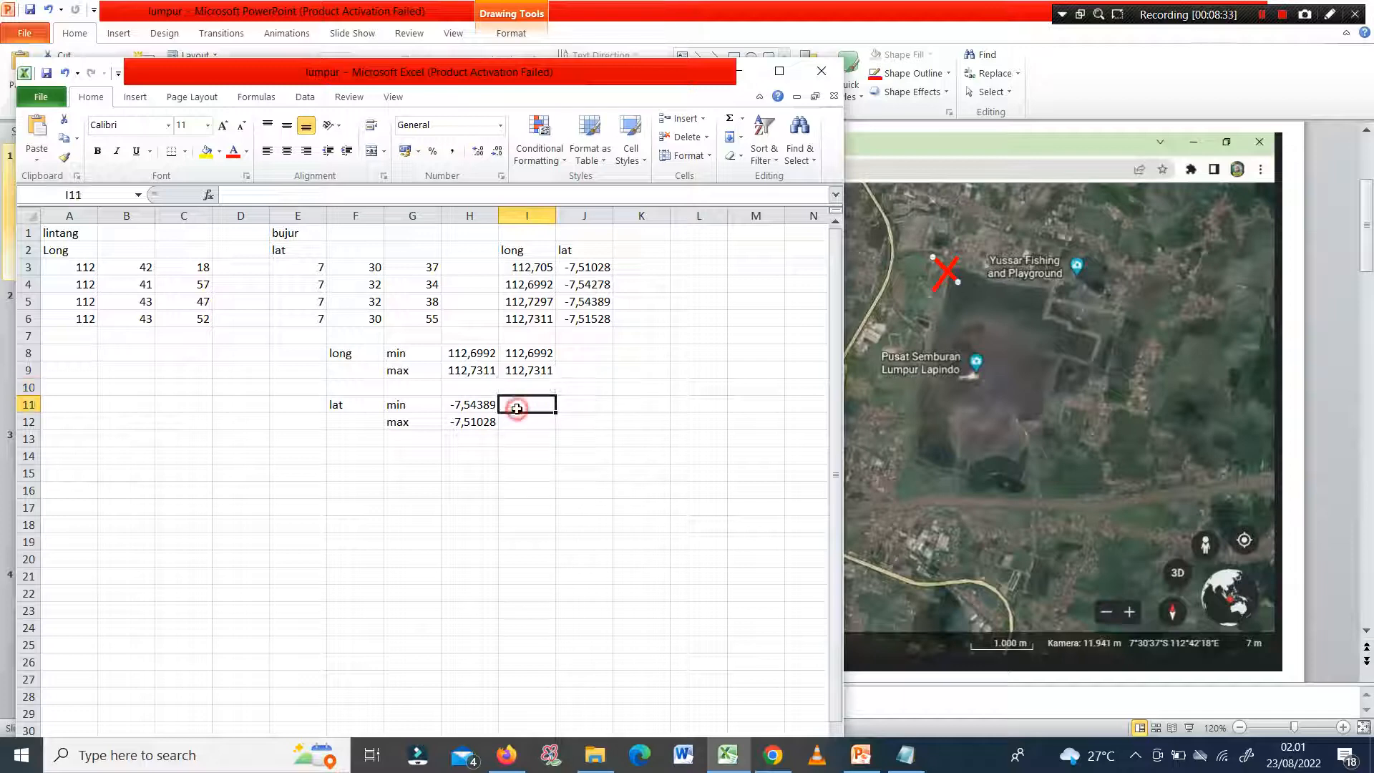
text(=)
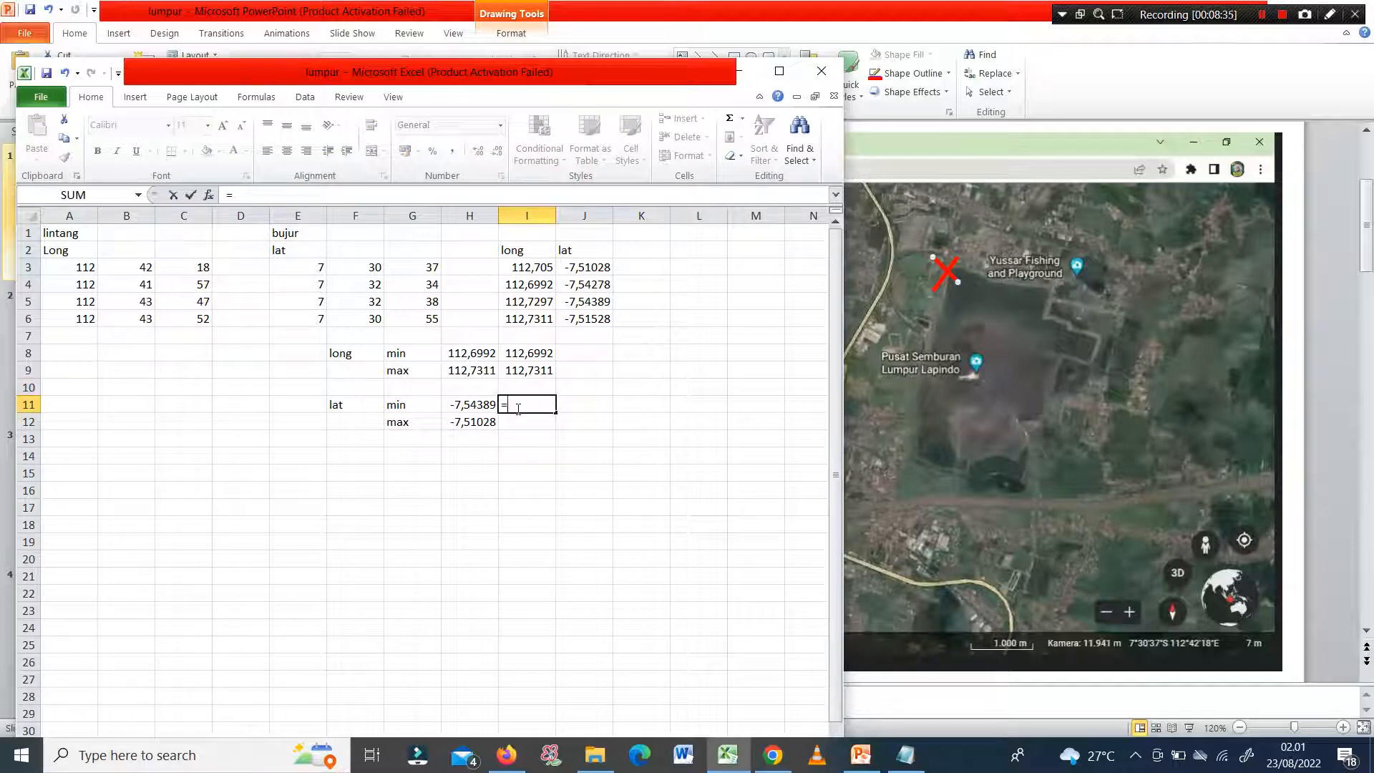
text(min)
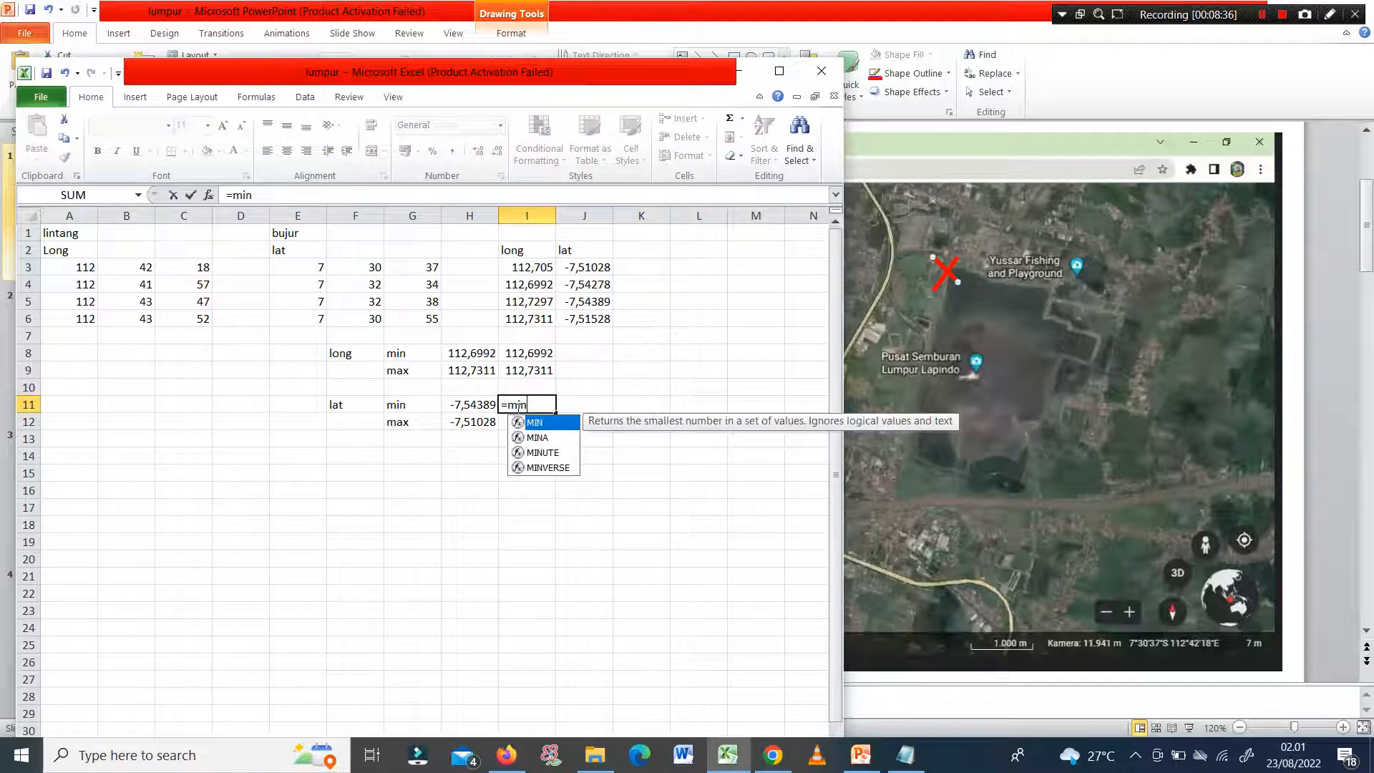
text(()
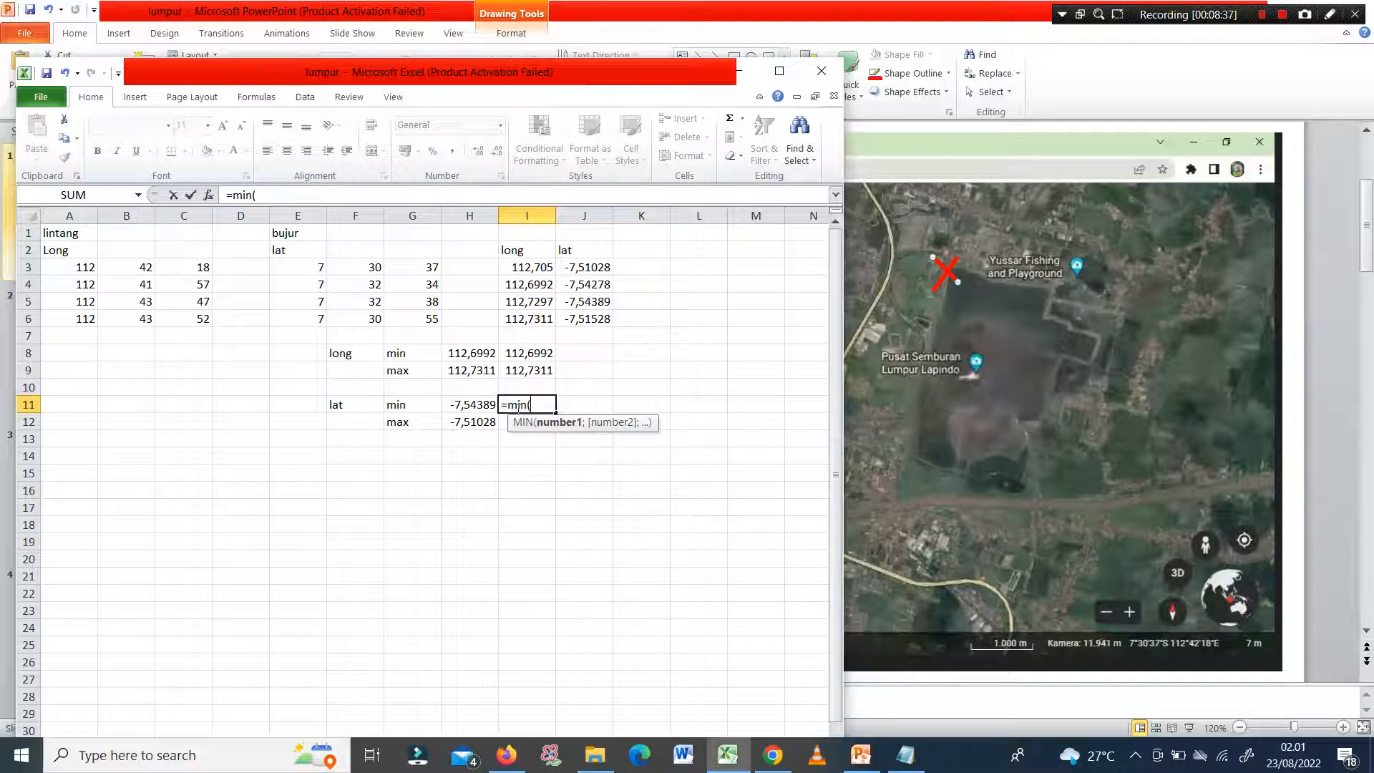
click(577, 266)
key(shift+Down)
key(shift+Down)
key(shift+Down)
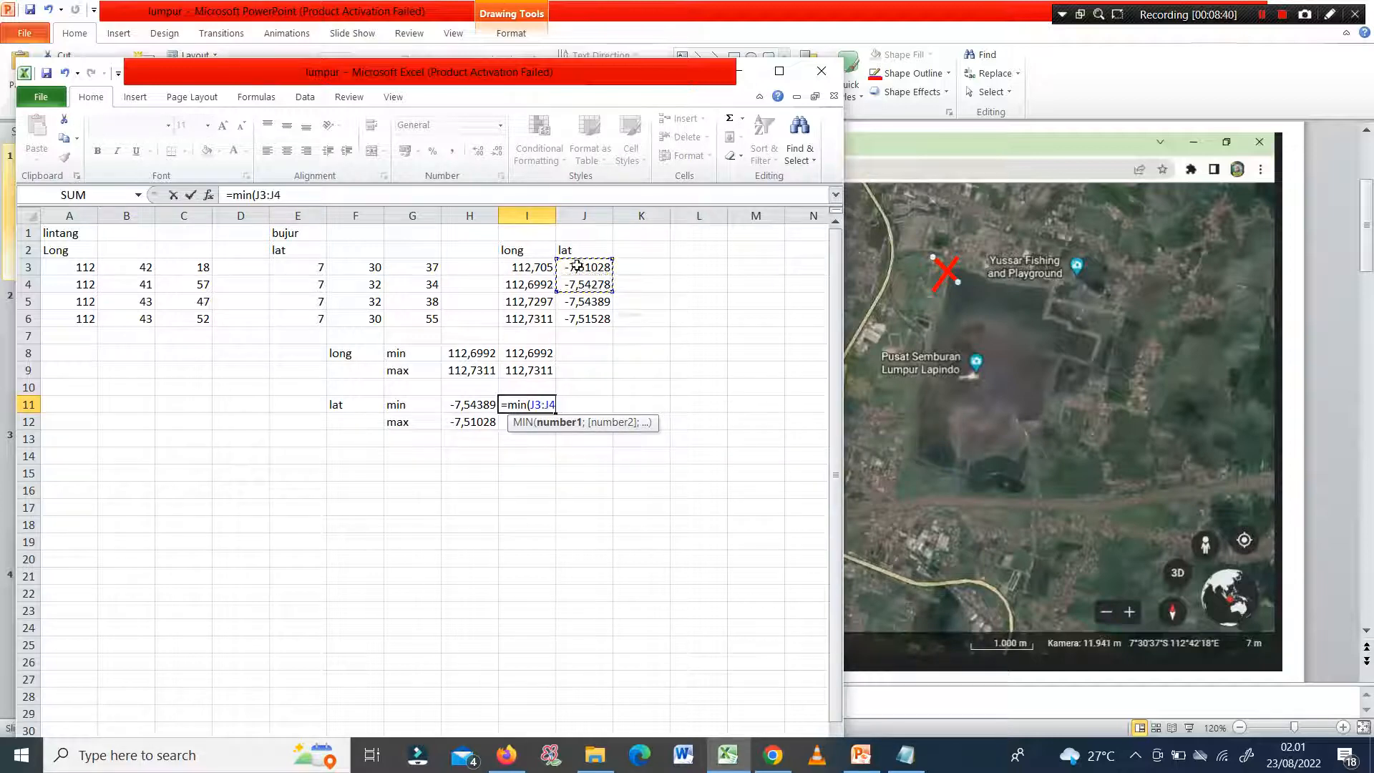
text())
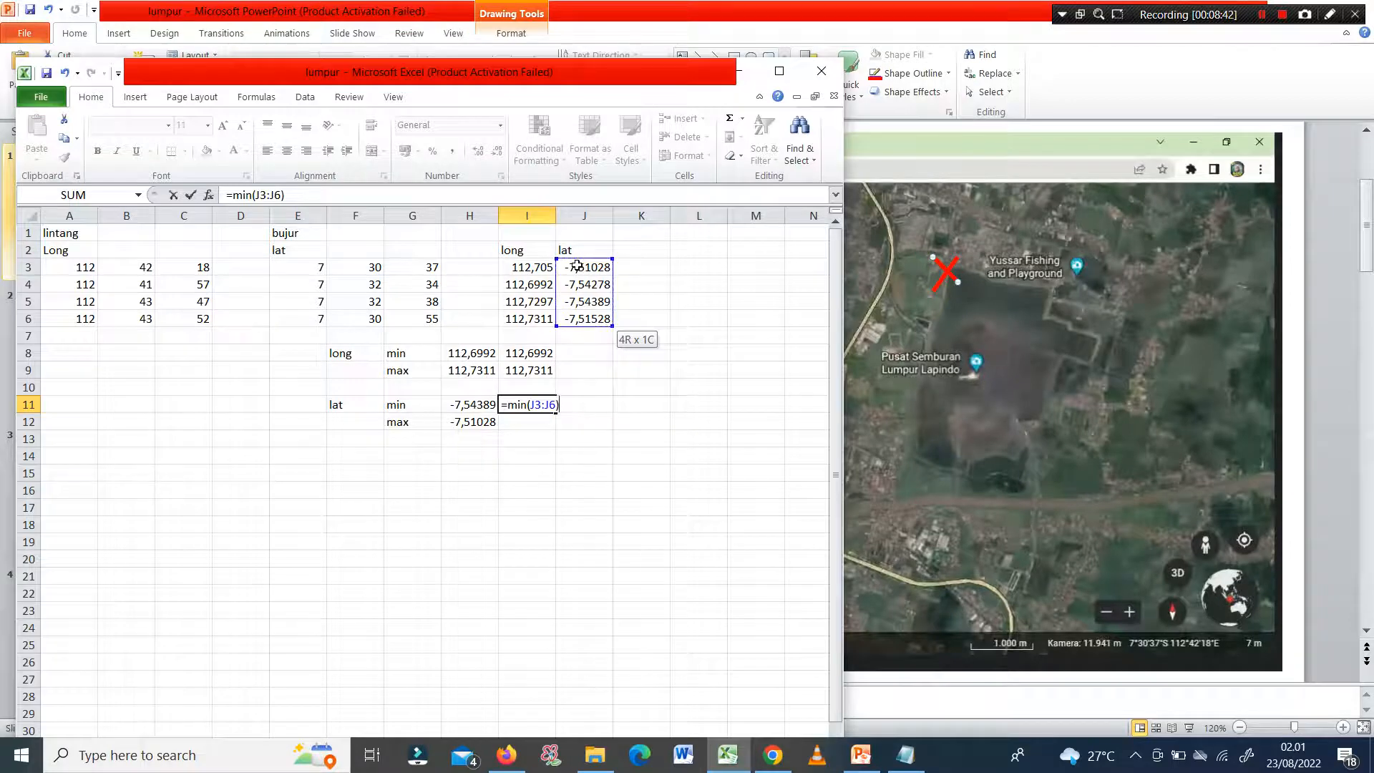
key(Return)
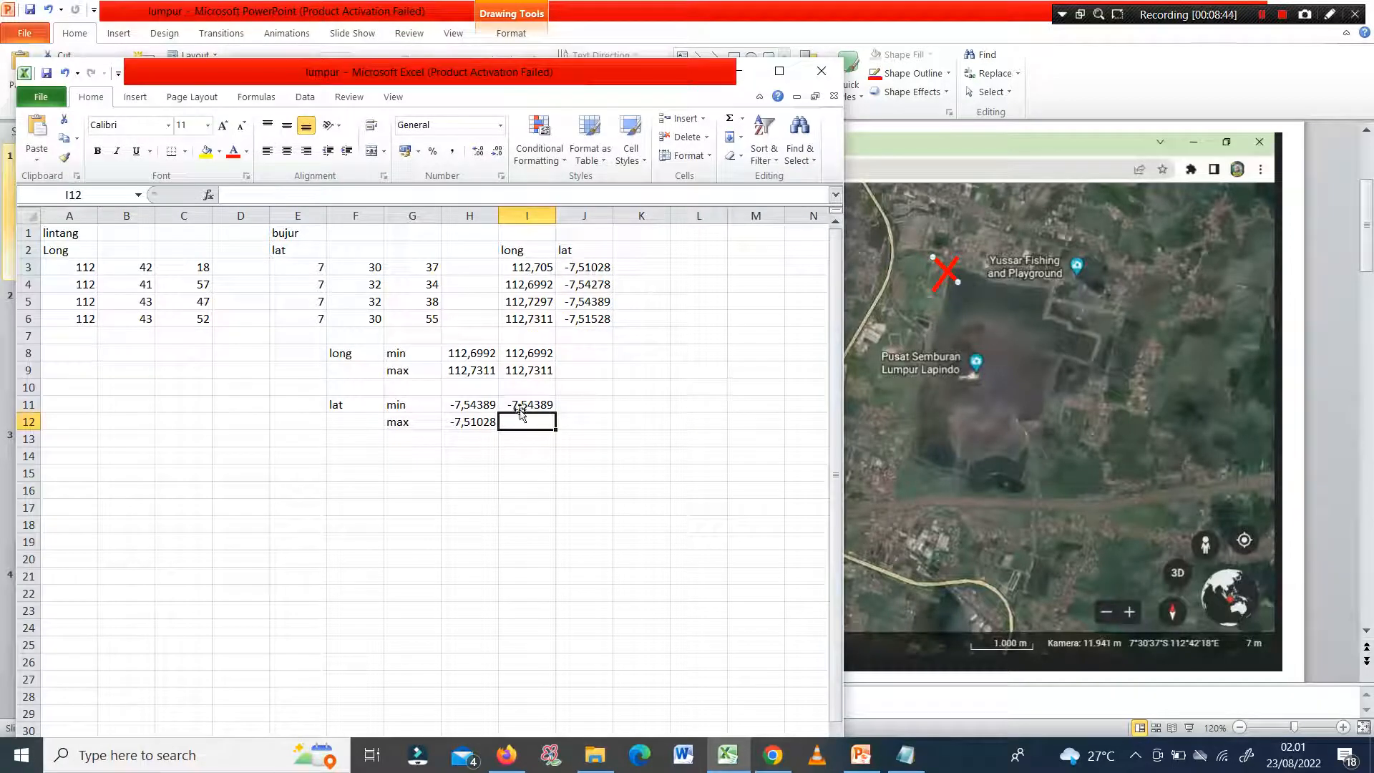
Enter =MAX(J3:J6) in cell I12 to calculate the maximum latitude
text(=m)
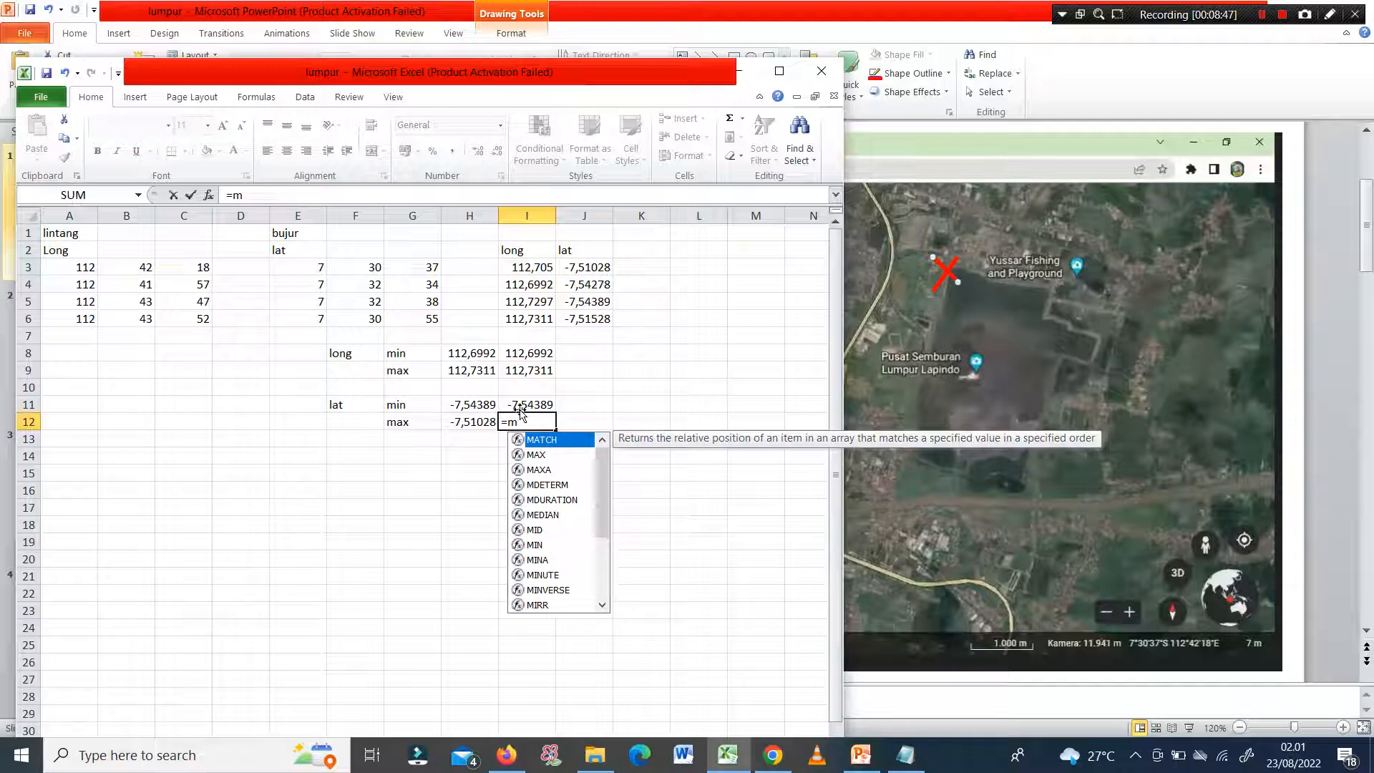
double_click(547, 454)
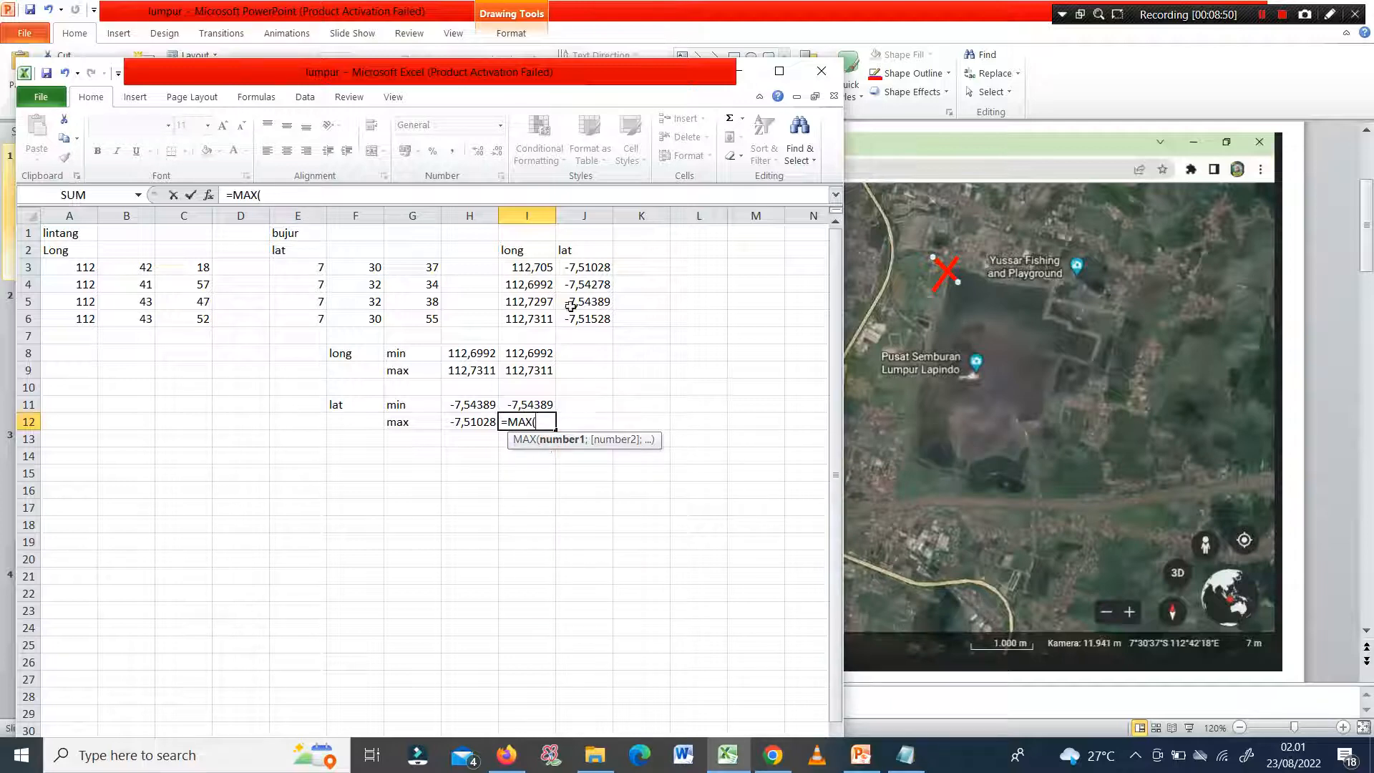
click(587, 267)
key(shift+Down)
key(shift+Down)
key(shift+Down)
text())
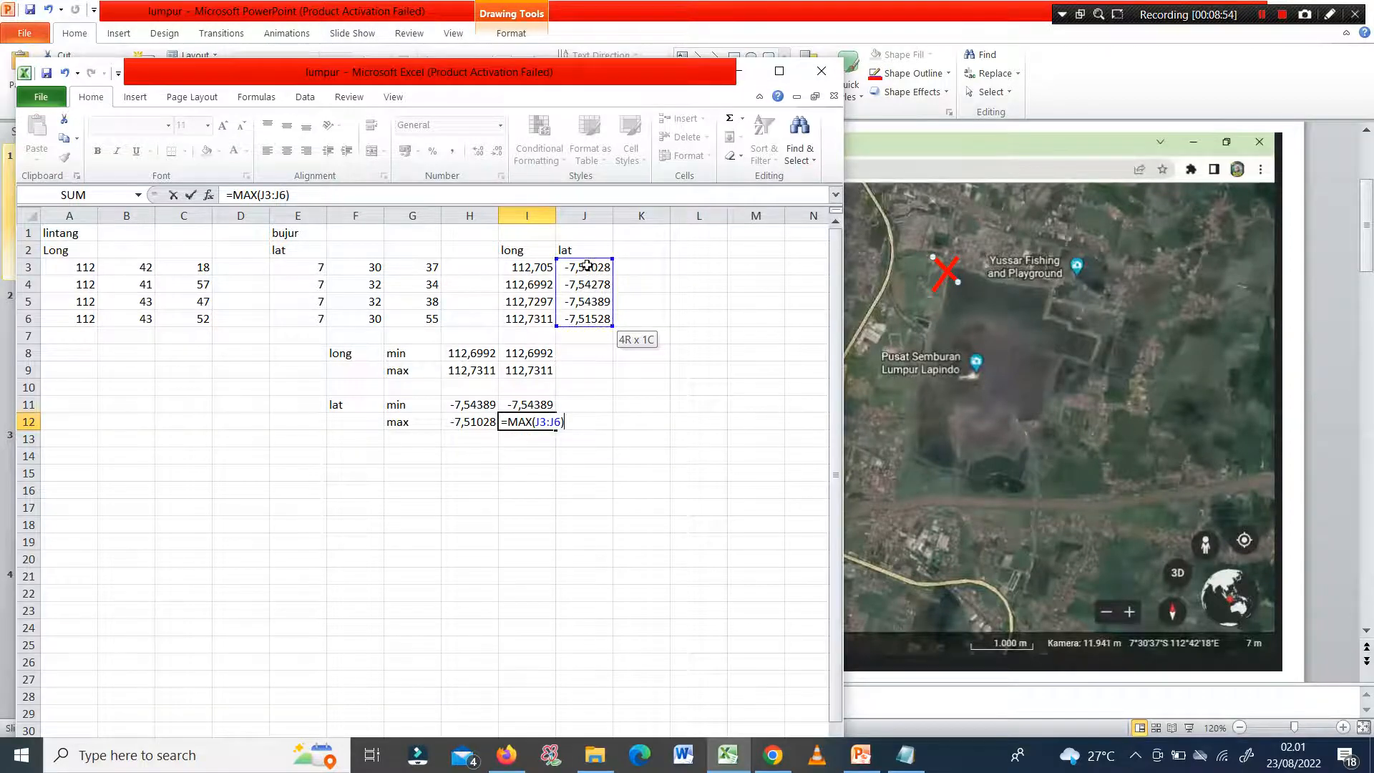
key(Return)
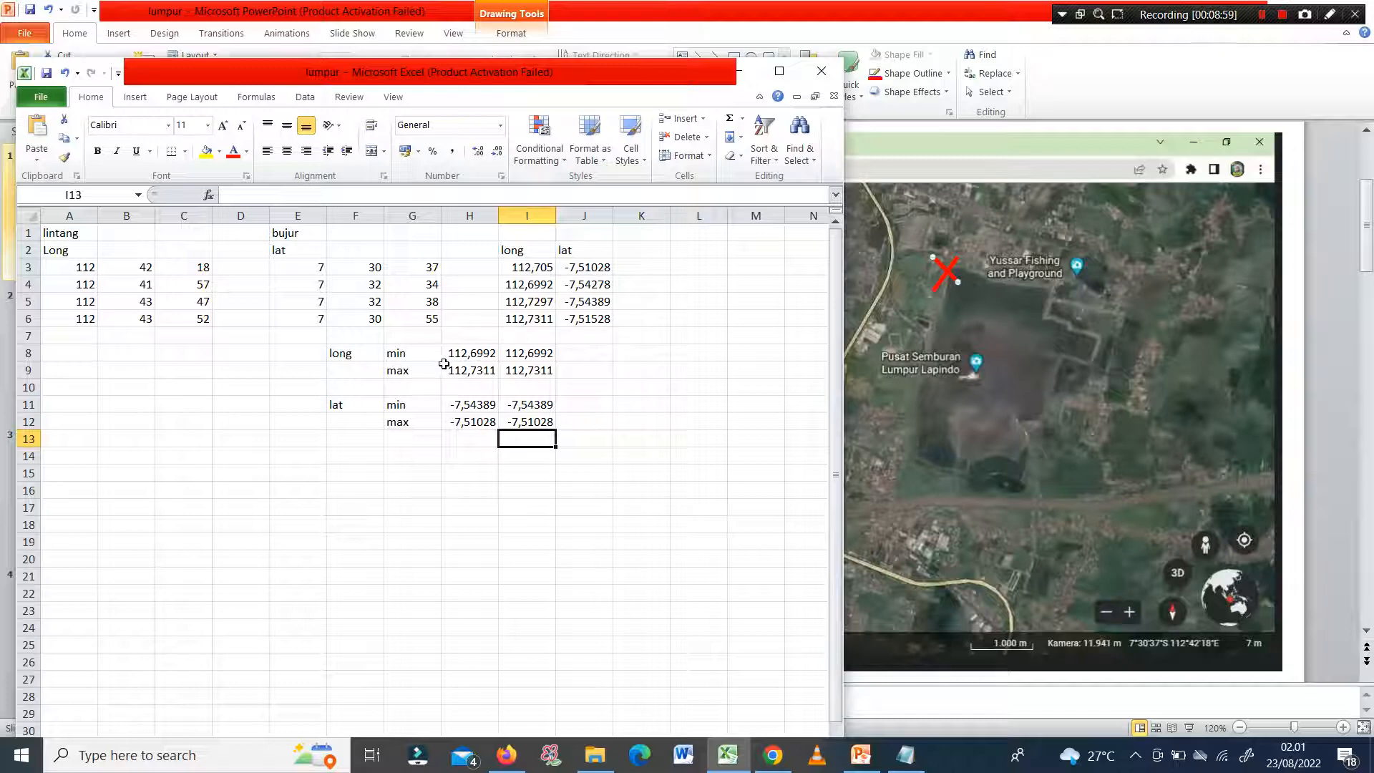
Copy the longitude and latitude min/max table in F8:H12 and paste it into the blank Notepad document
click(348, 354)
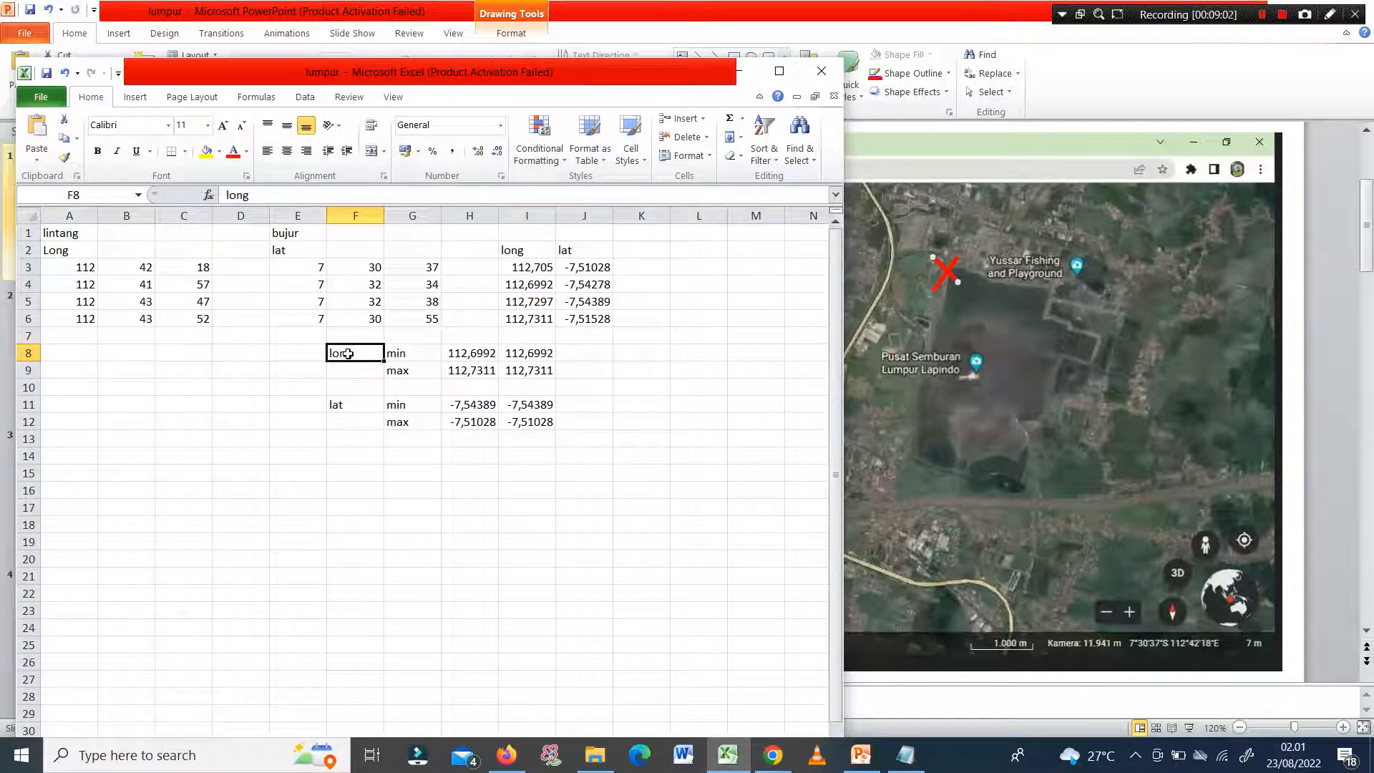
key(shift+Right)
key(shift+Right)
key(shift+Down)
key(shift+Down)
key(shift+Down)
key(shift+Down)
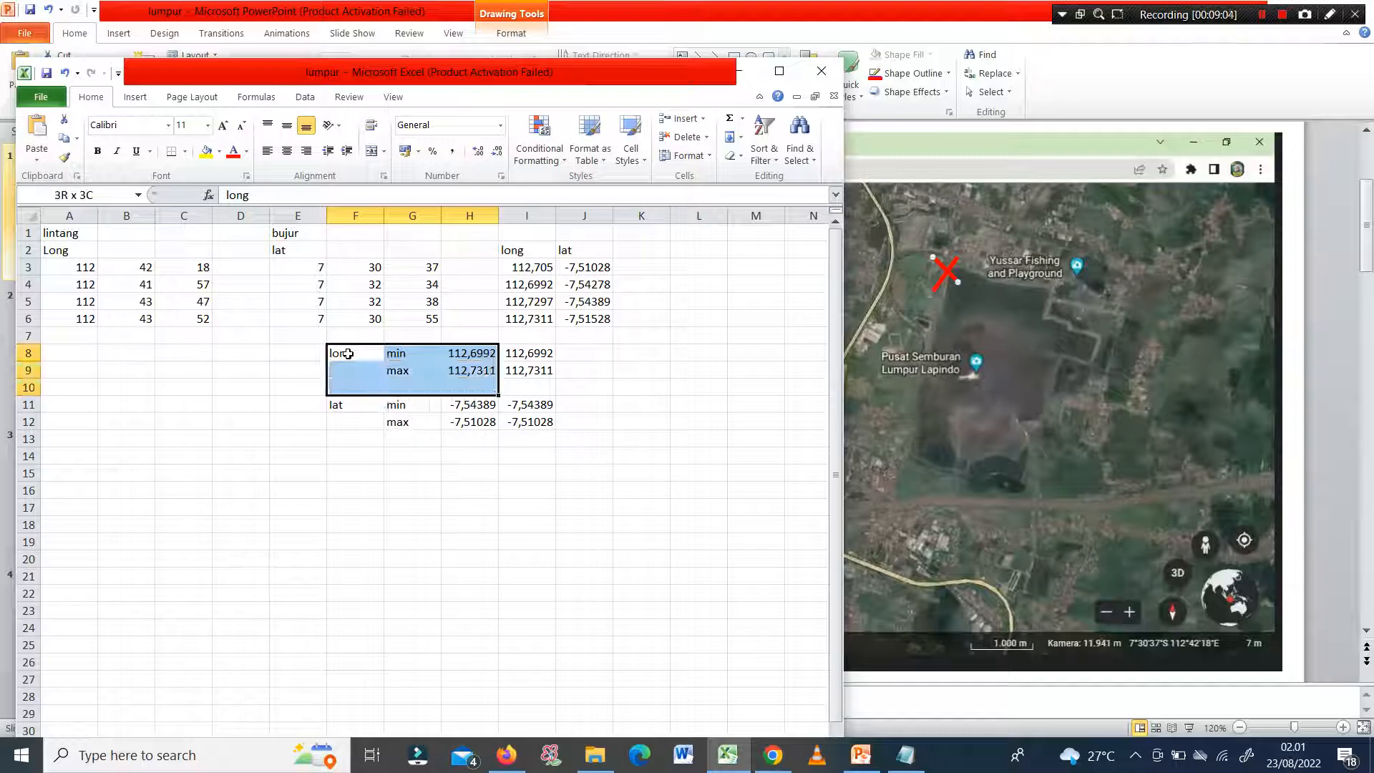
right_click(348, 353)
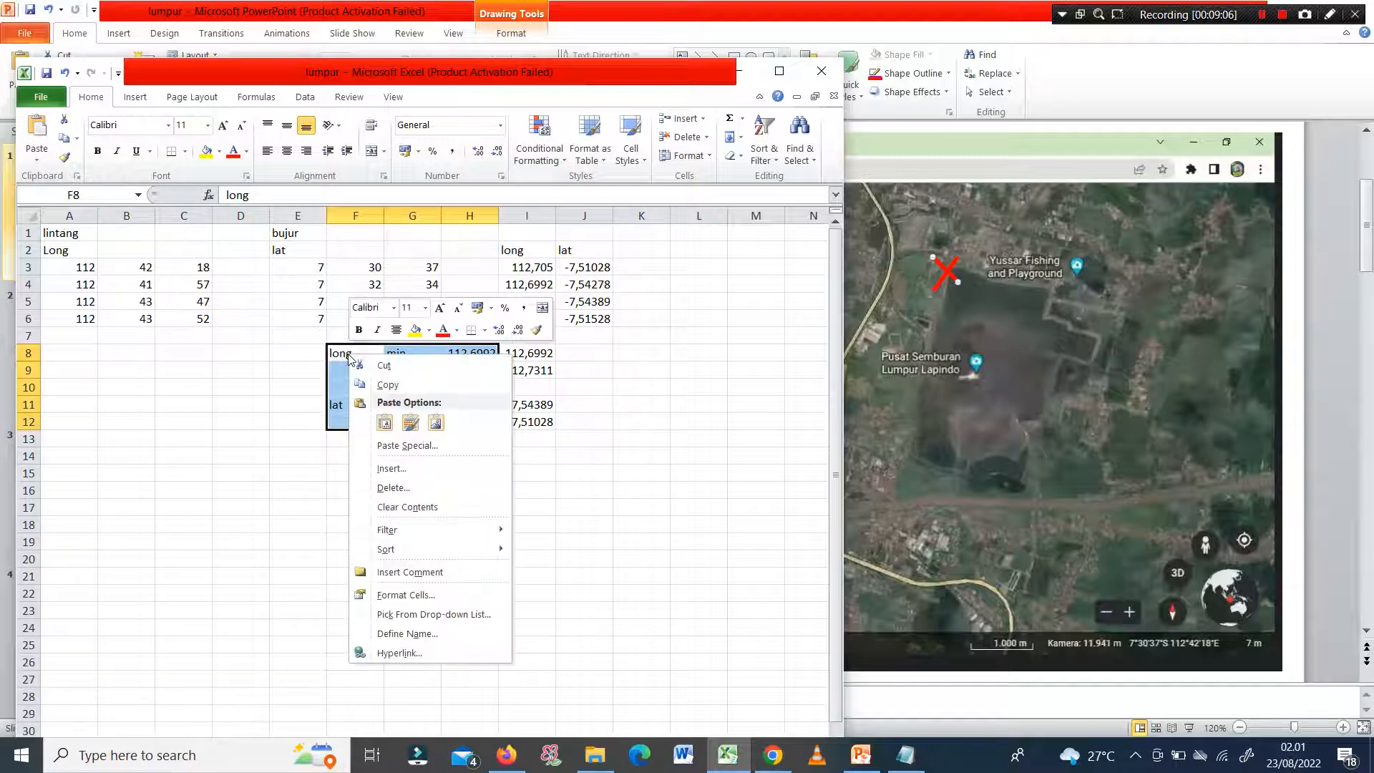
click(393, 384)
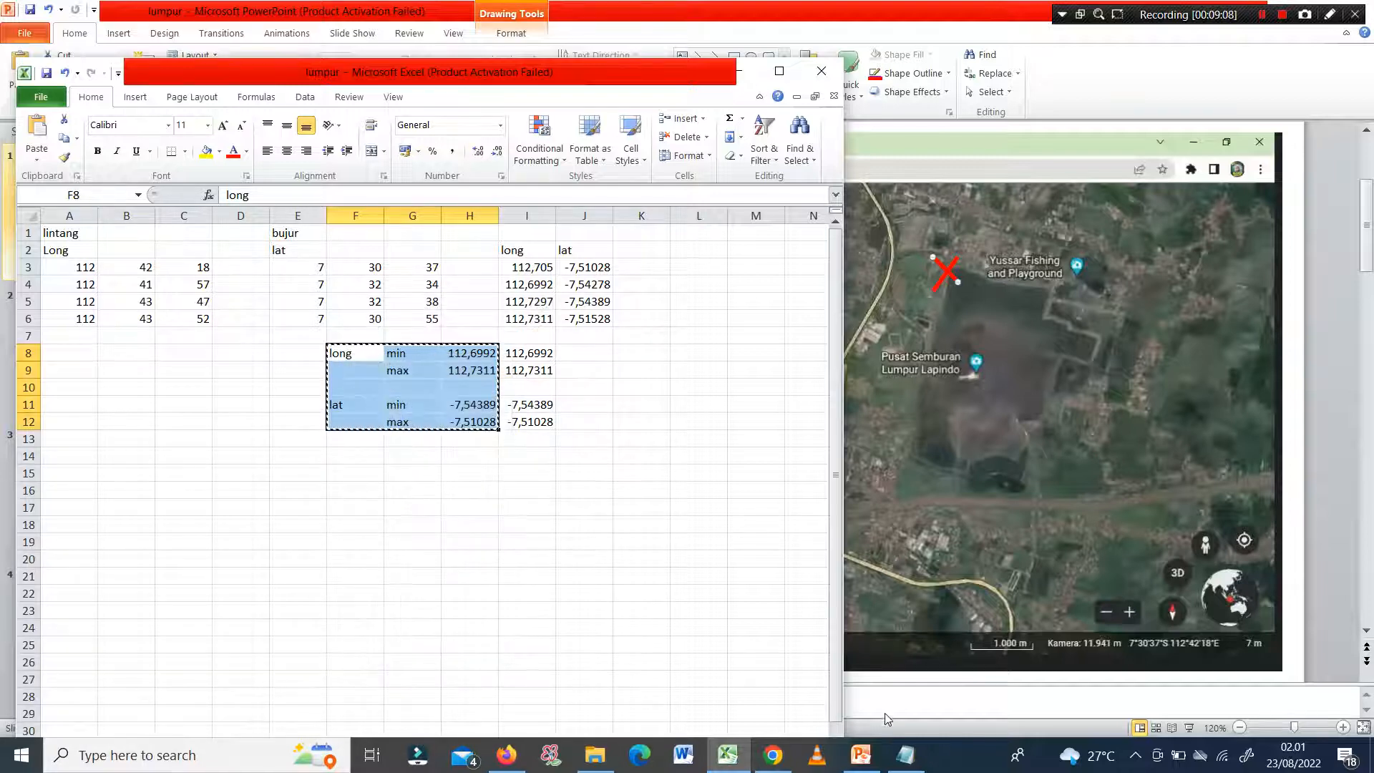
click(906, 755)
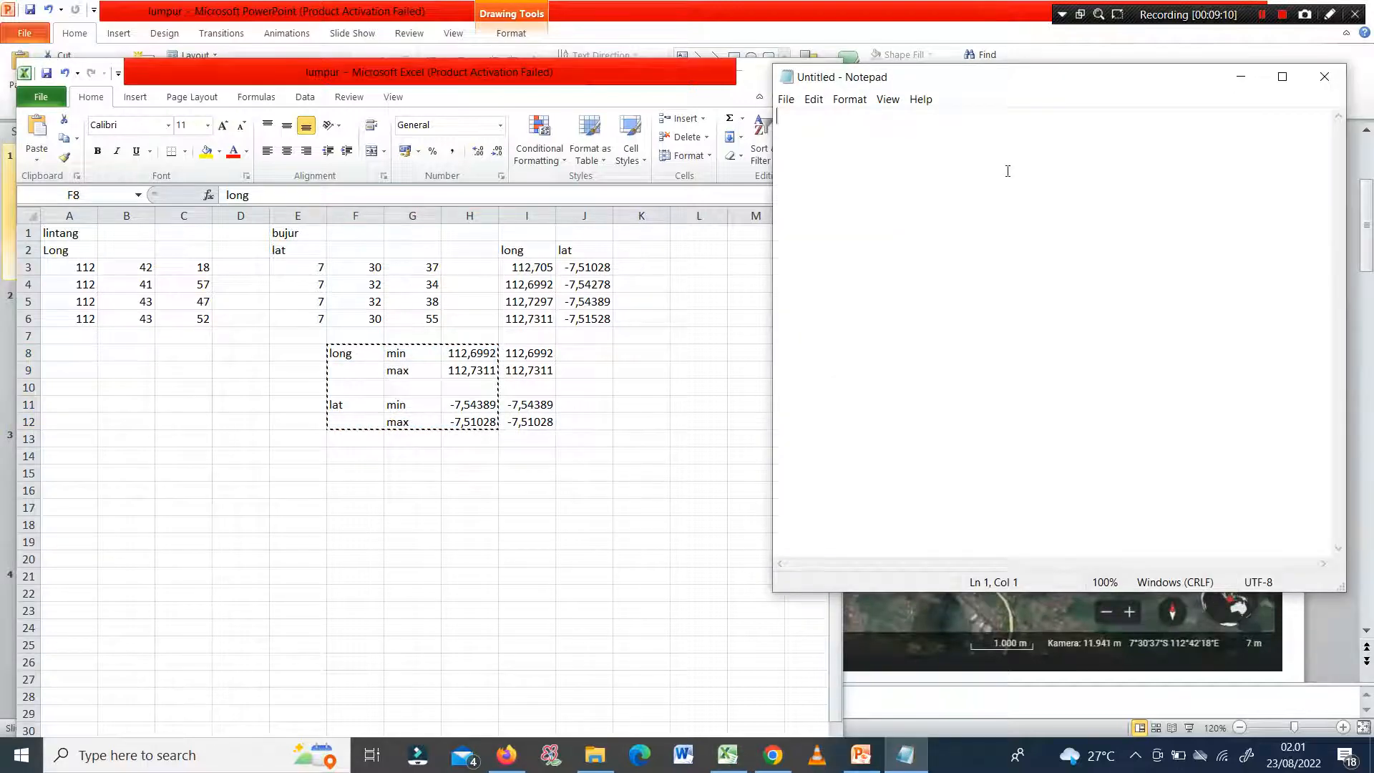
key(ctrl+v)
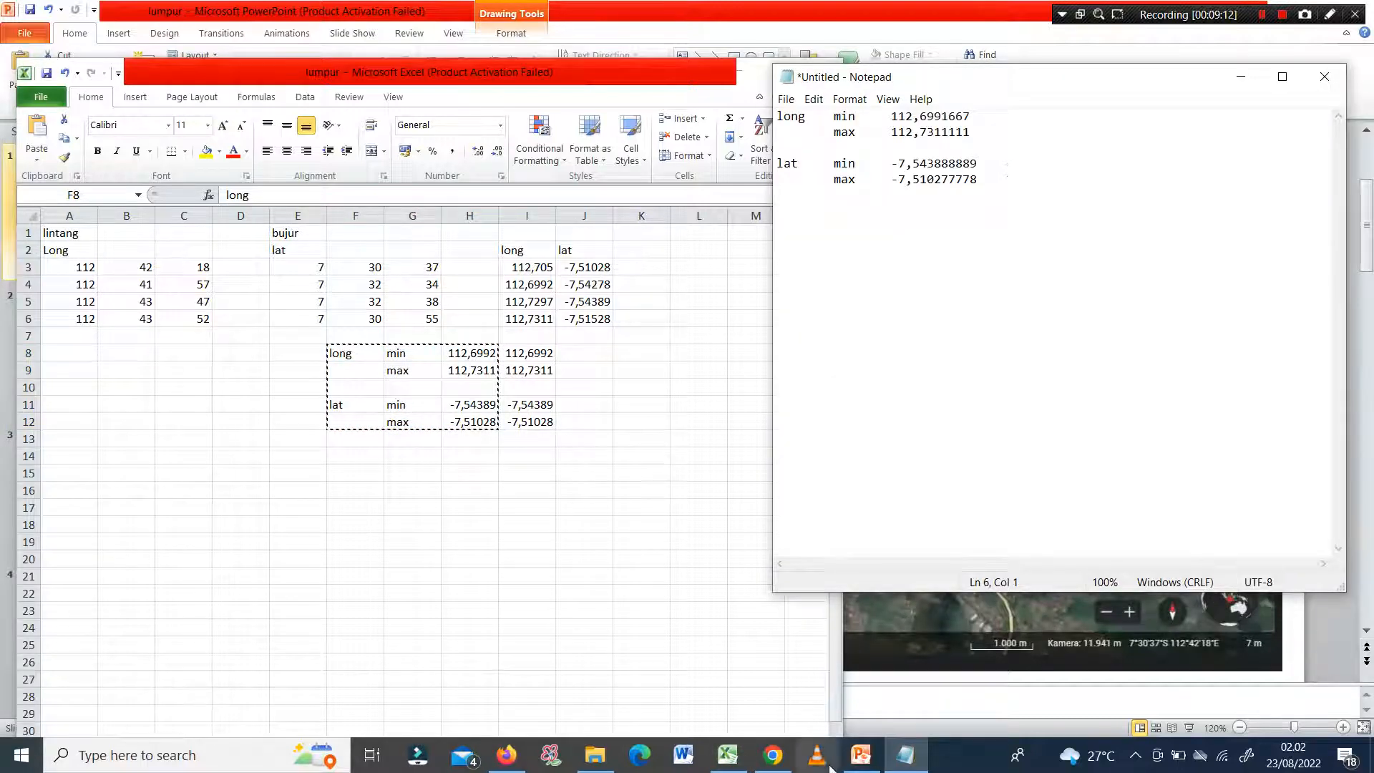
Compare the Google Earth camera coordinates on PowerPoint slides 2 to 4 with the coordinate rows in the Excel sheet
mouse_move(507, 766)
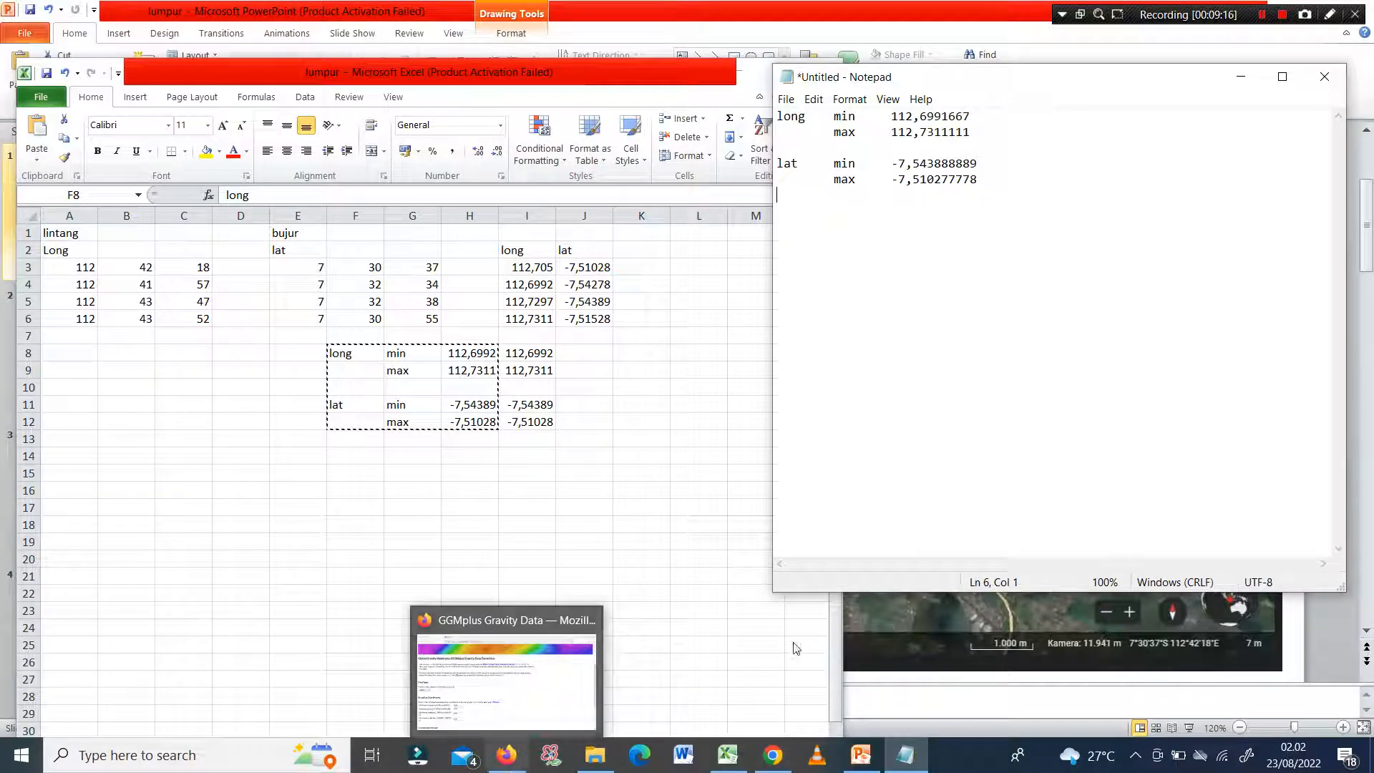
click(687, 612)
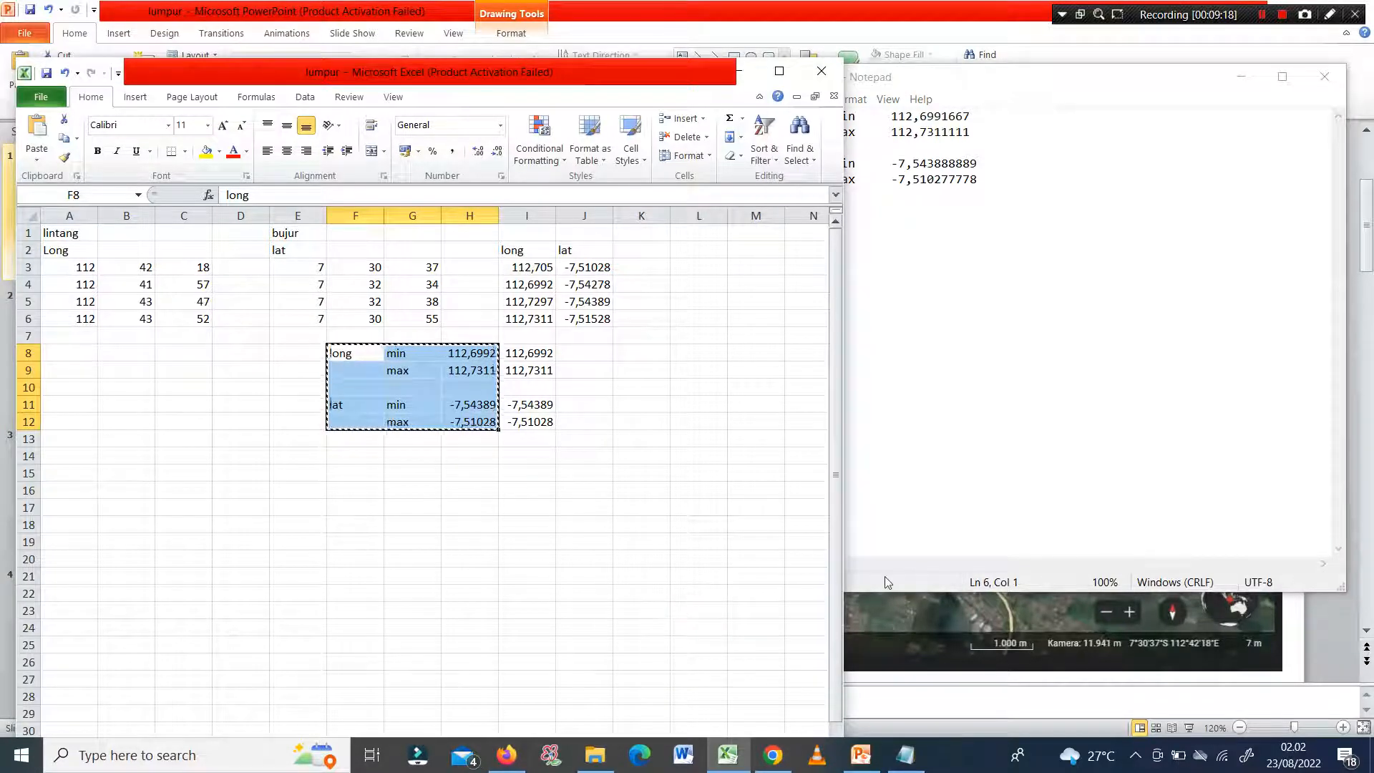
click(1244, 80)
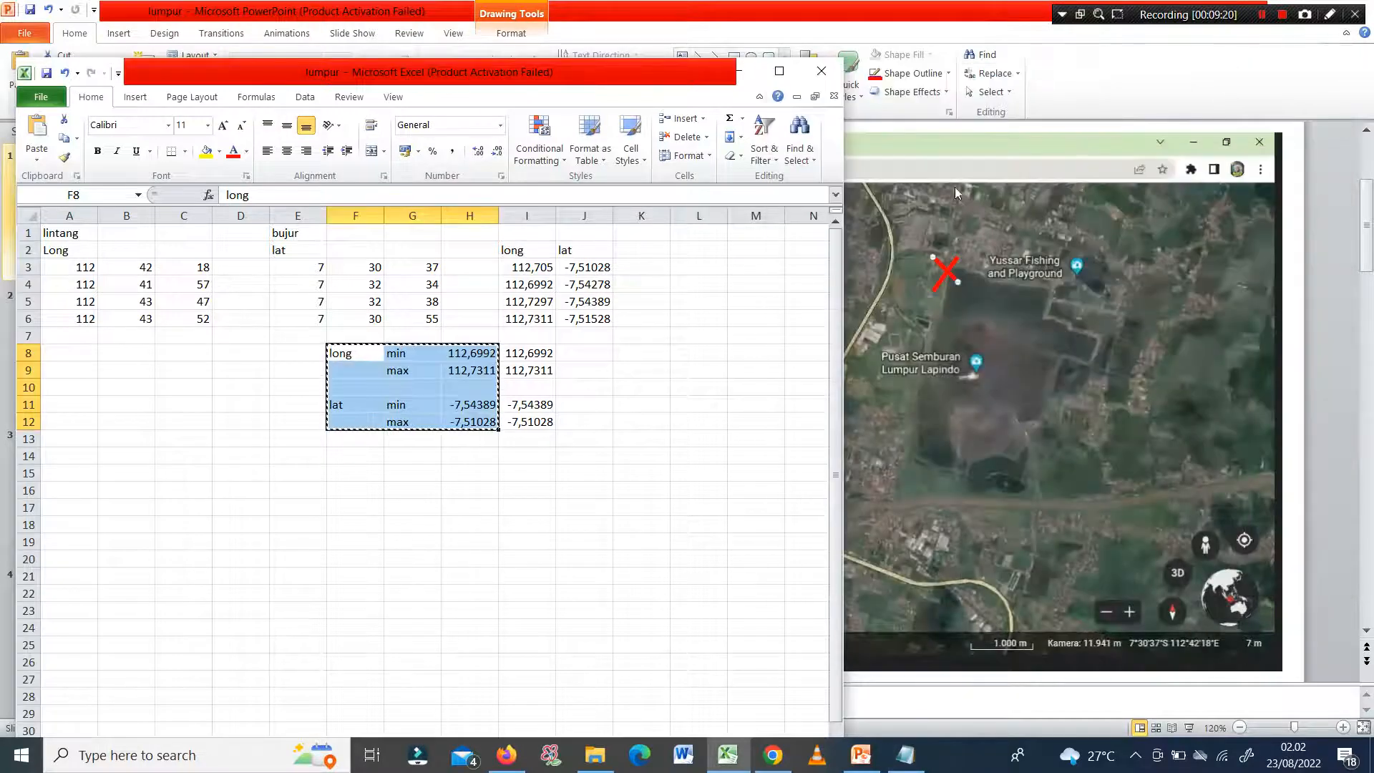
click(1104, 388)
click(152, 368)
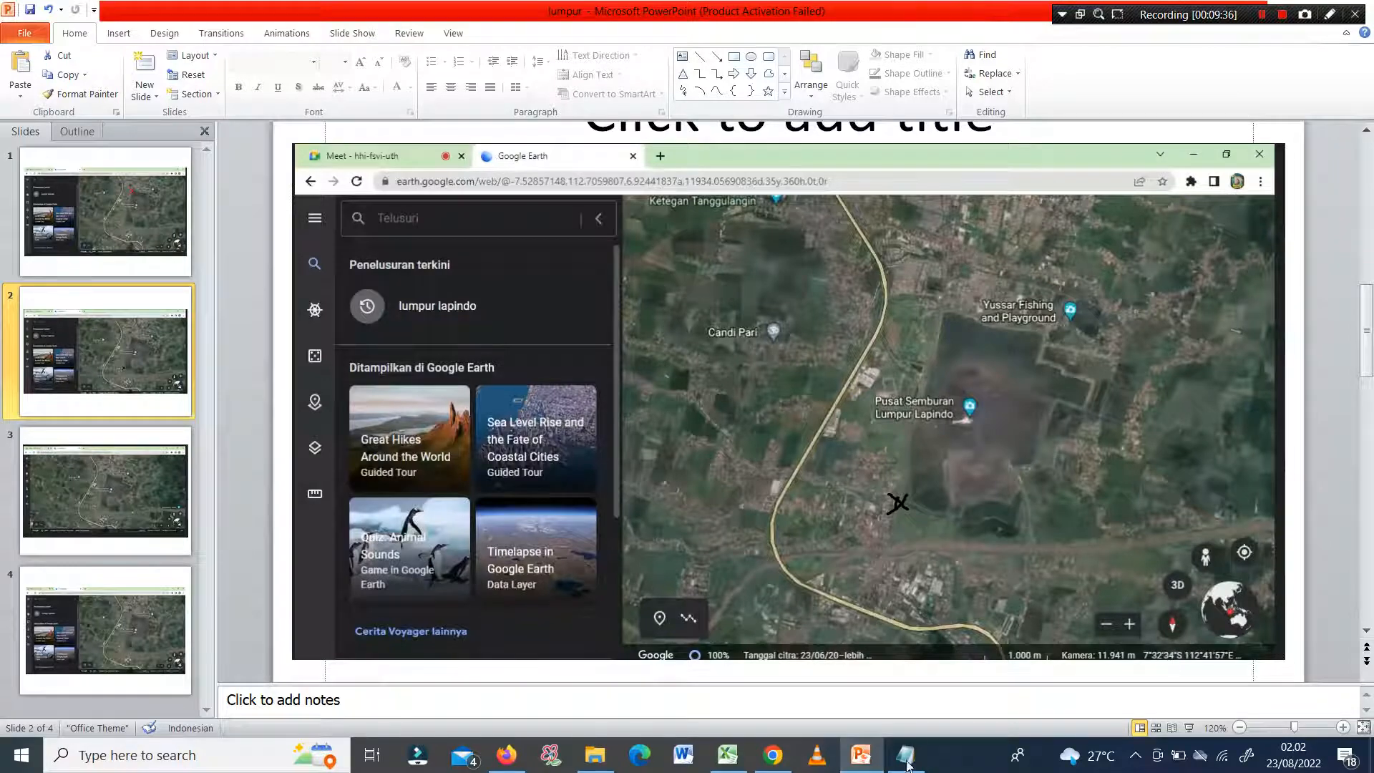
click(729, 755)
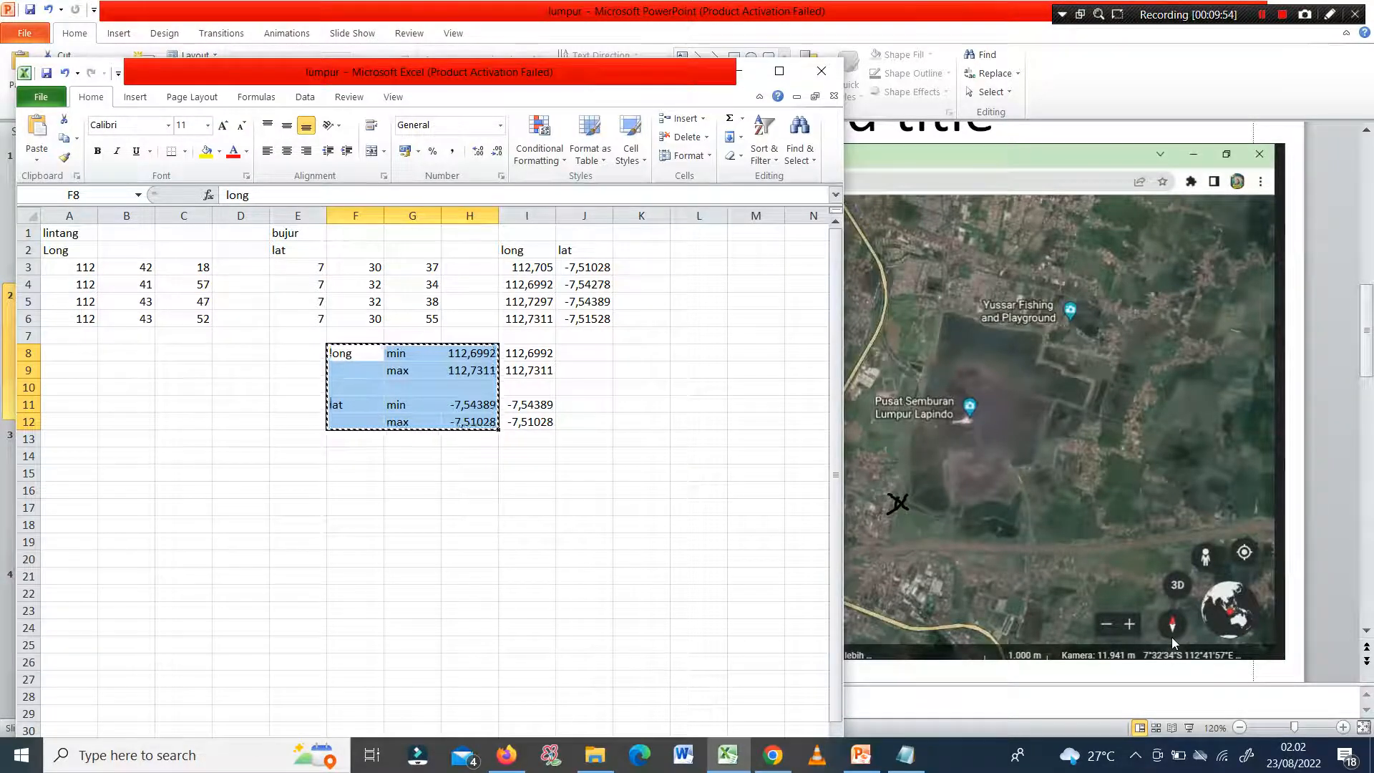
click(933, 492)
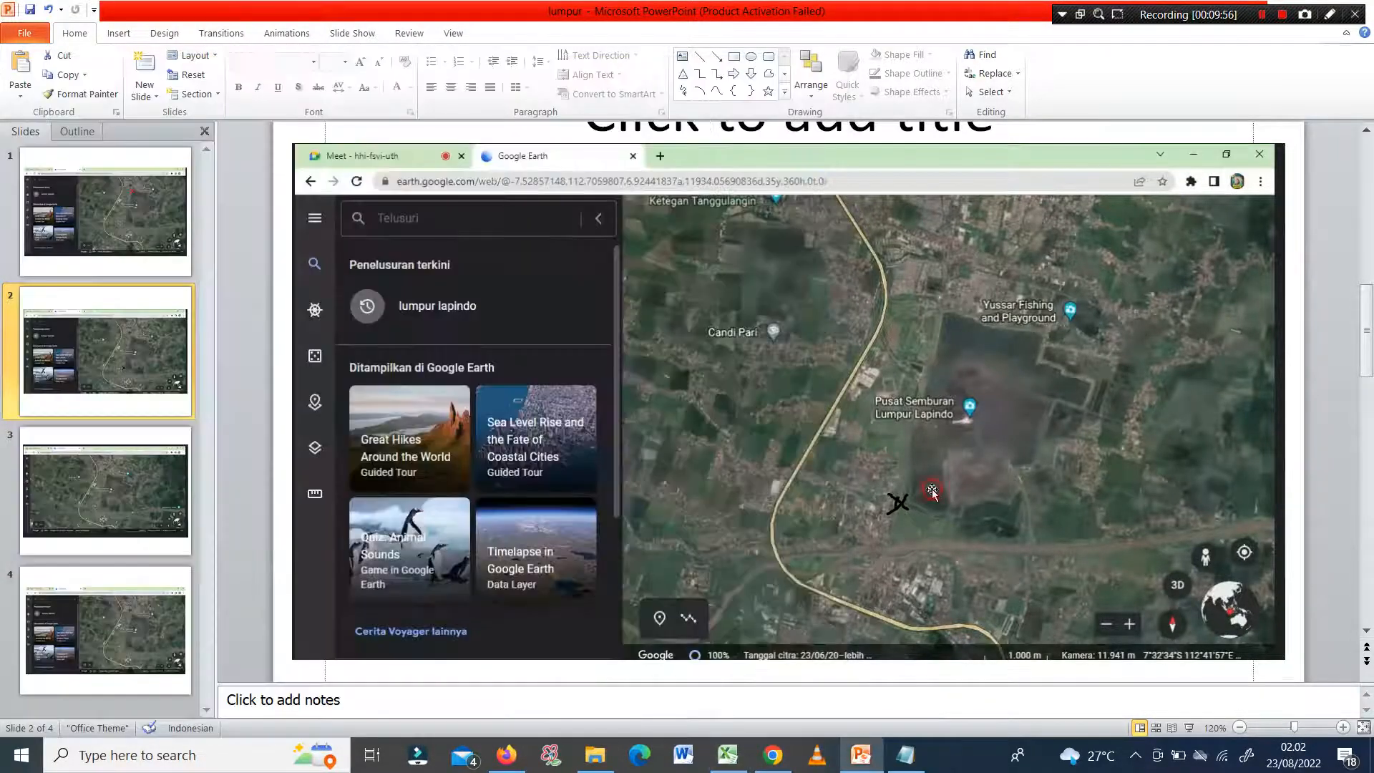
scroll(932, 492, down, 1)
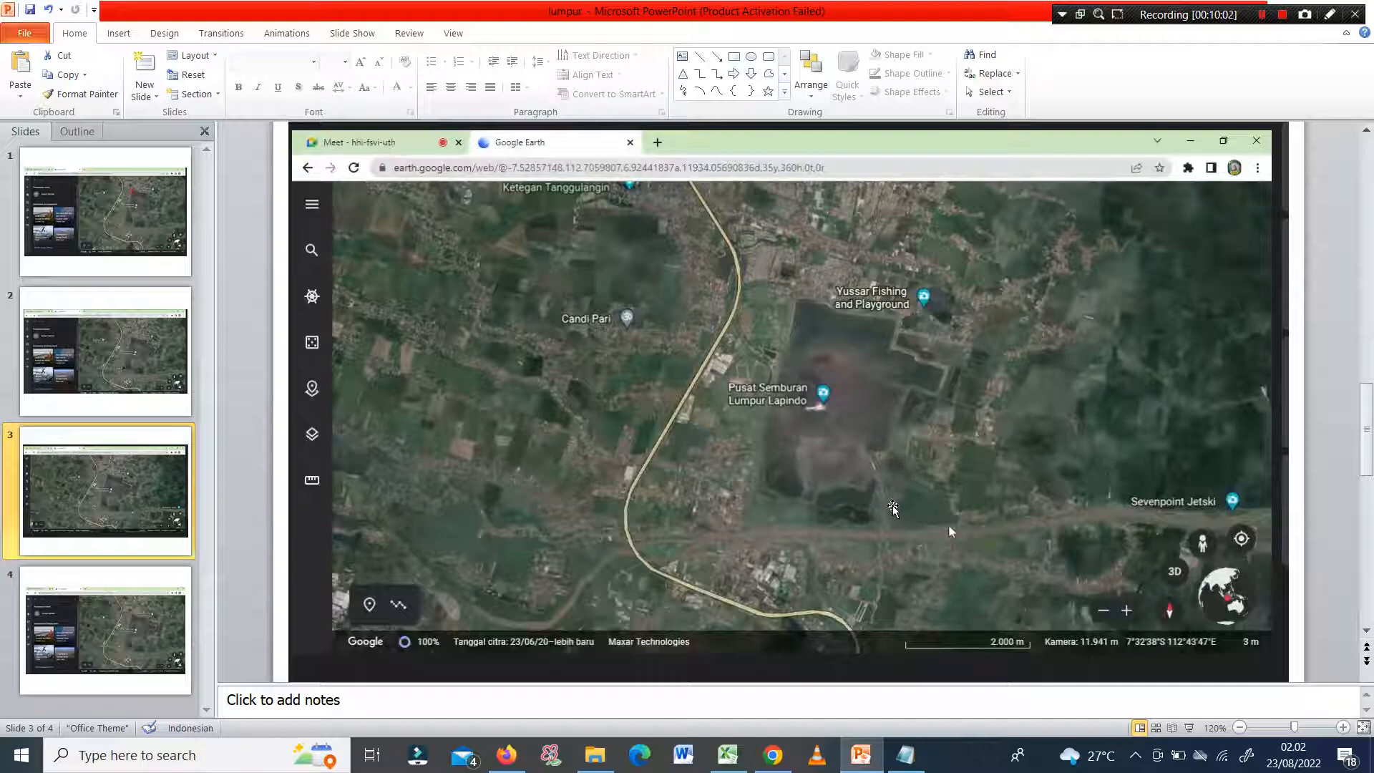
click(726, 755)
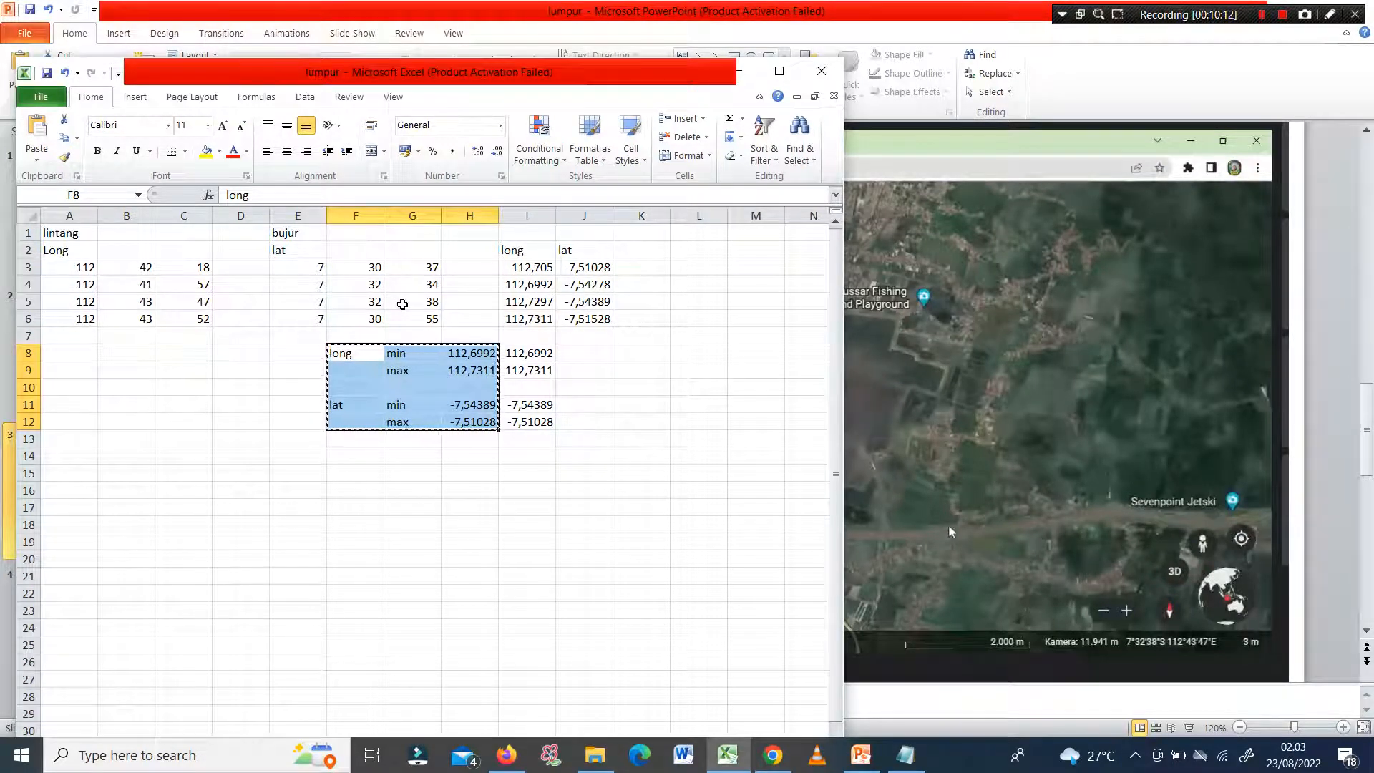
click(968, 364)
scroll(968, 364, down, 3)
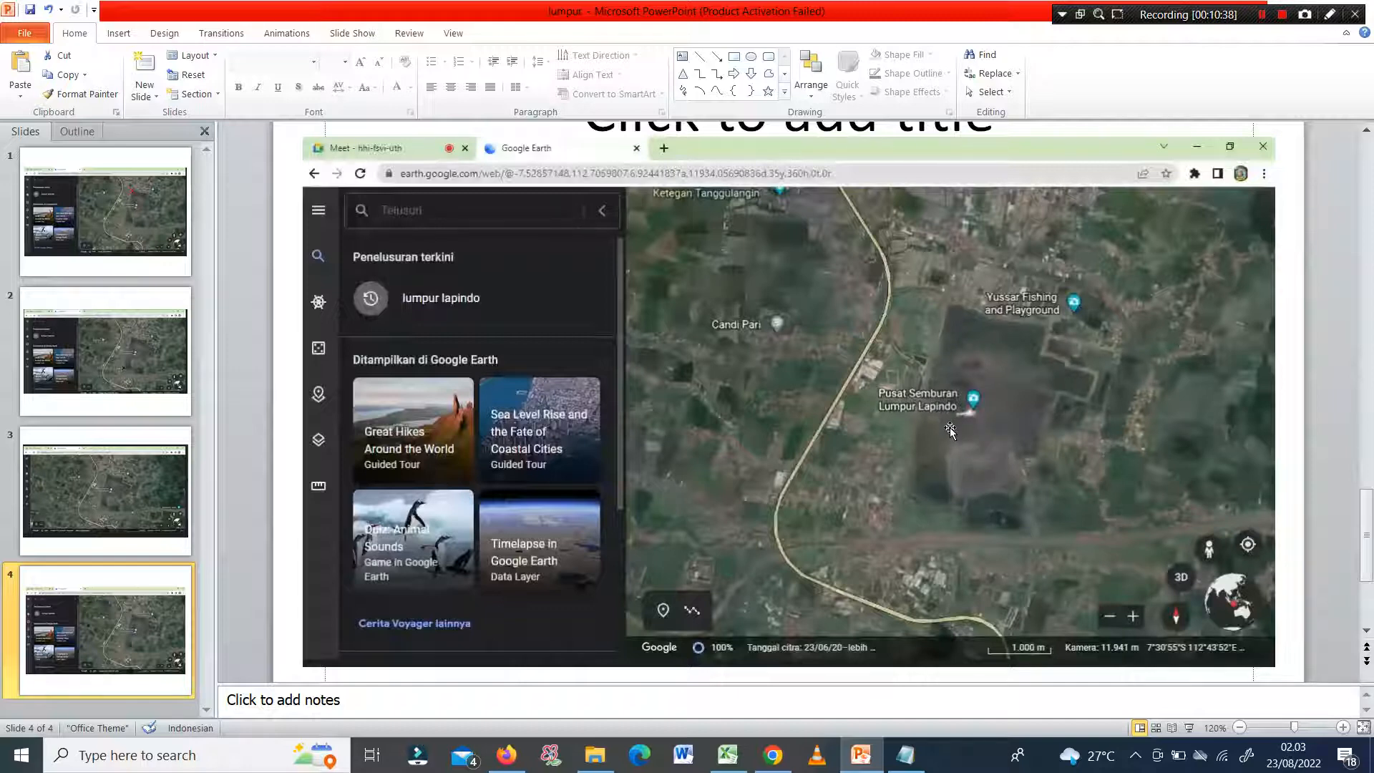
click(742, 763)
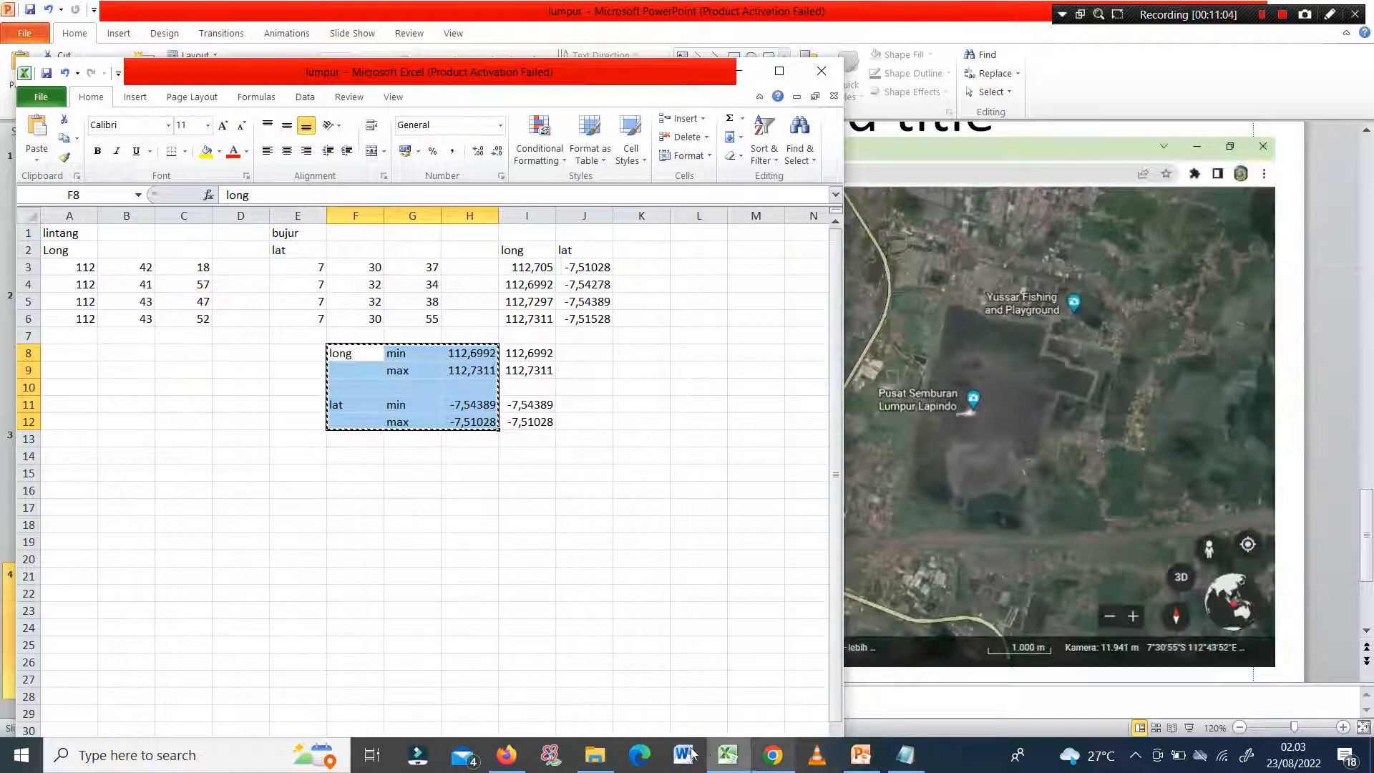
Switch to the GGMplus Gravity Data page in Firefox and set the data type to Acceleration
click(517, 762)
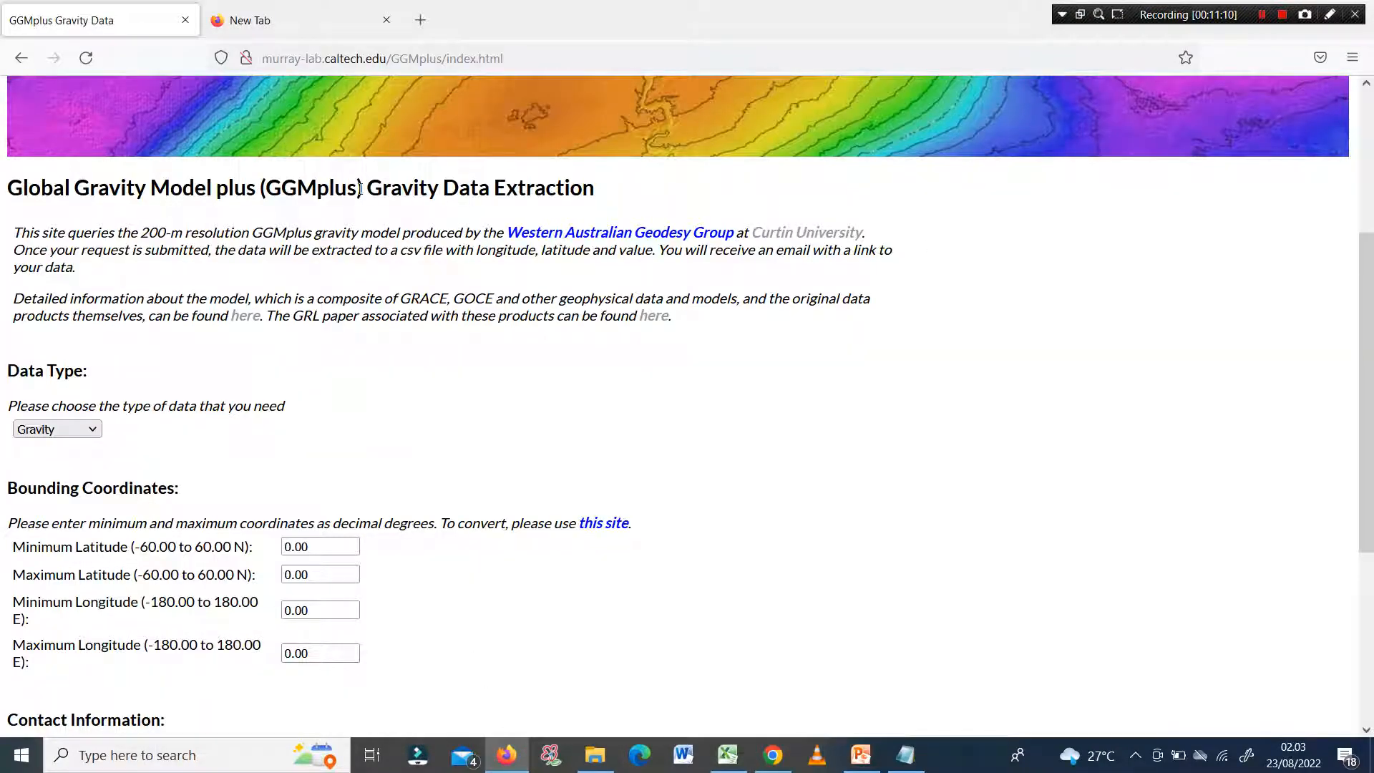
drag(1370, 303, 1355, 364)
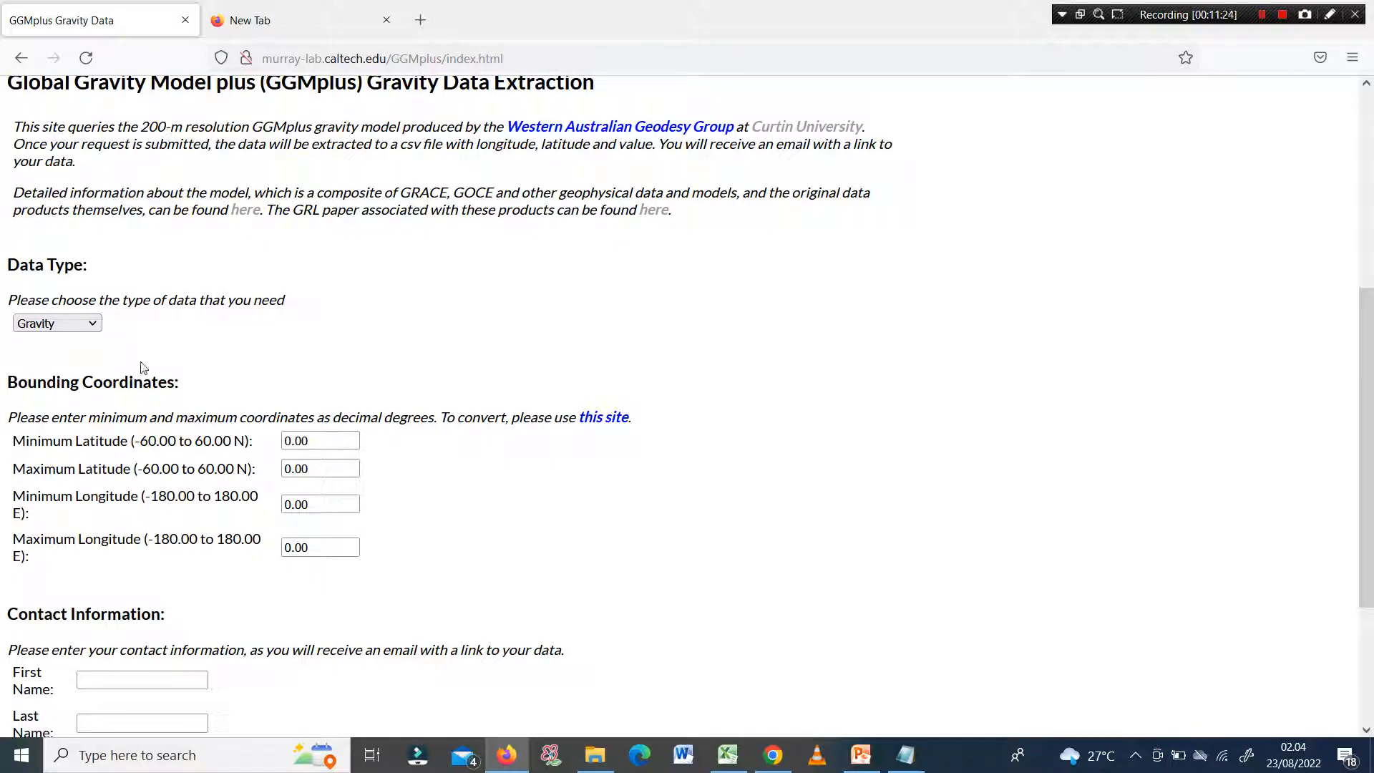
click(94, 327)
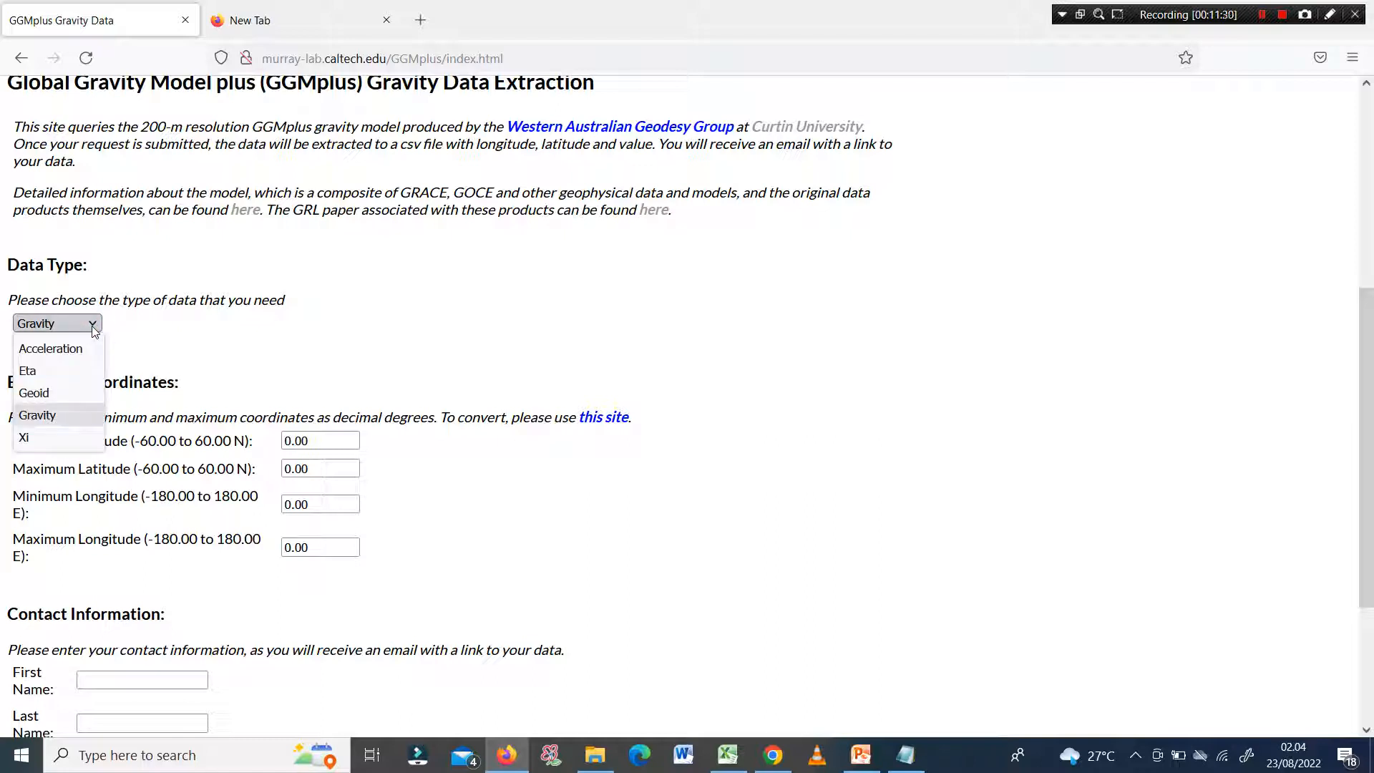
click(63, 349)
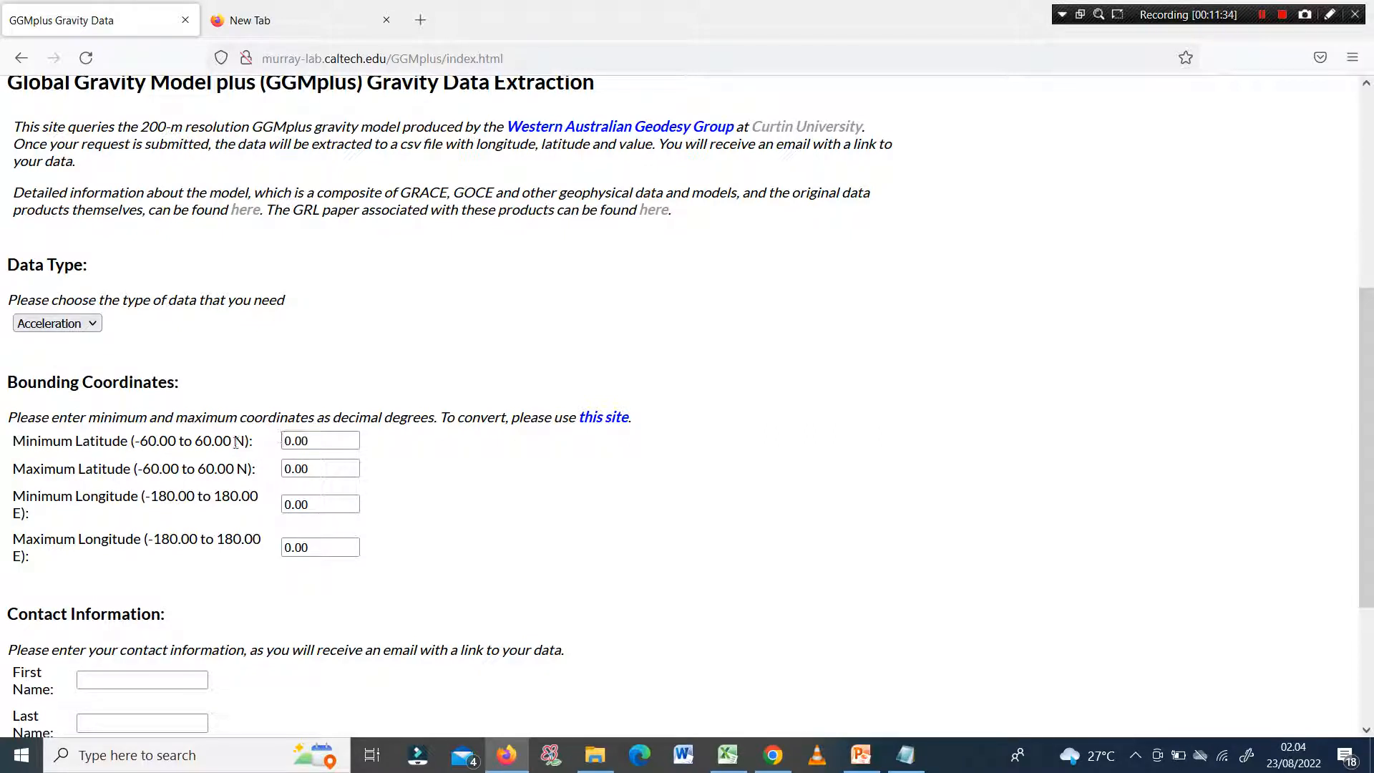
Copy the minimum longitude from Notepad into the GGMplus form's Minimum Longitude, with a decimal point, as 112.699166
click(906, 755)
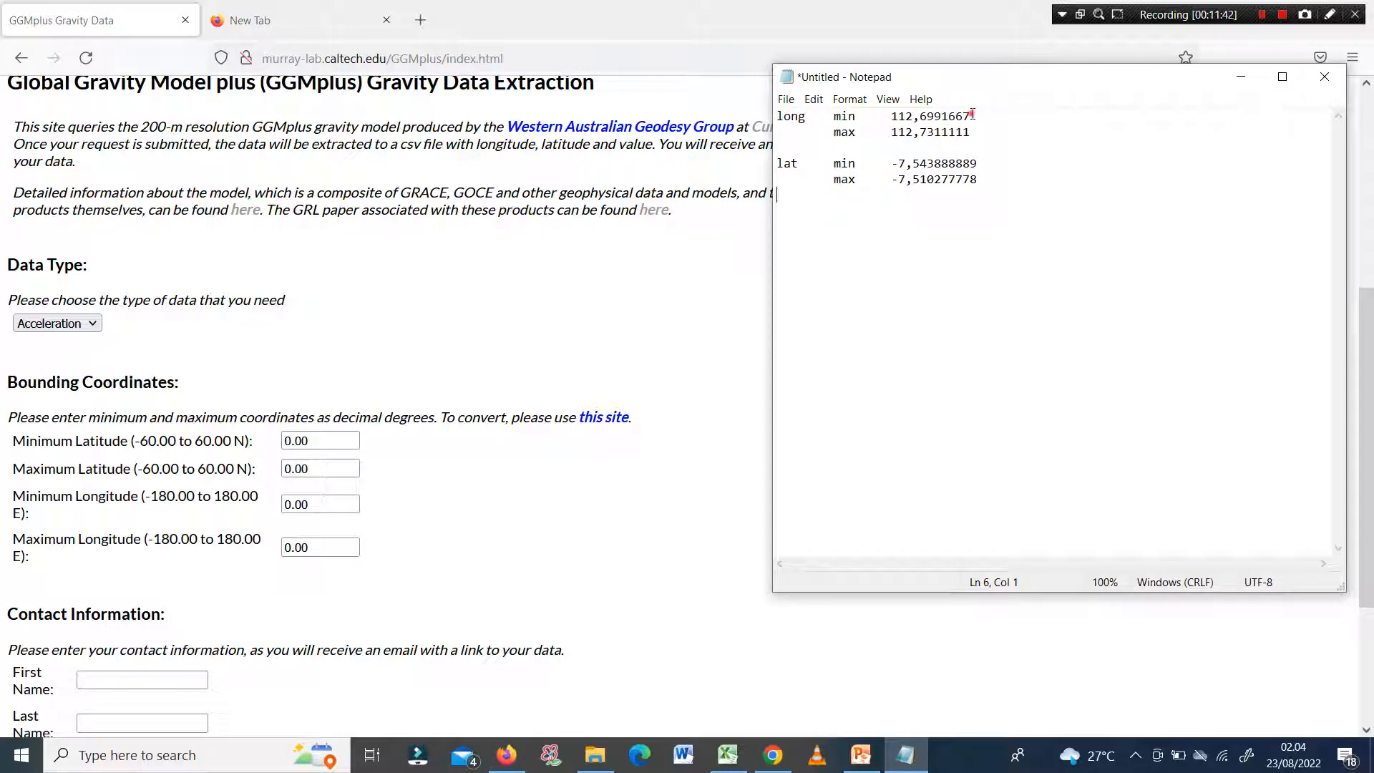
drag(973, 115, 892, 117)
key(ctrl+c)
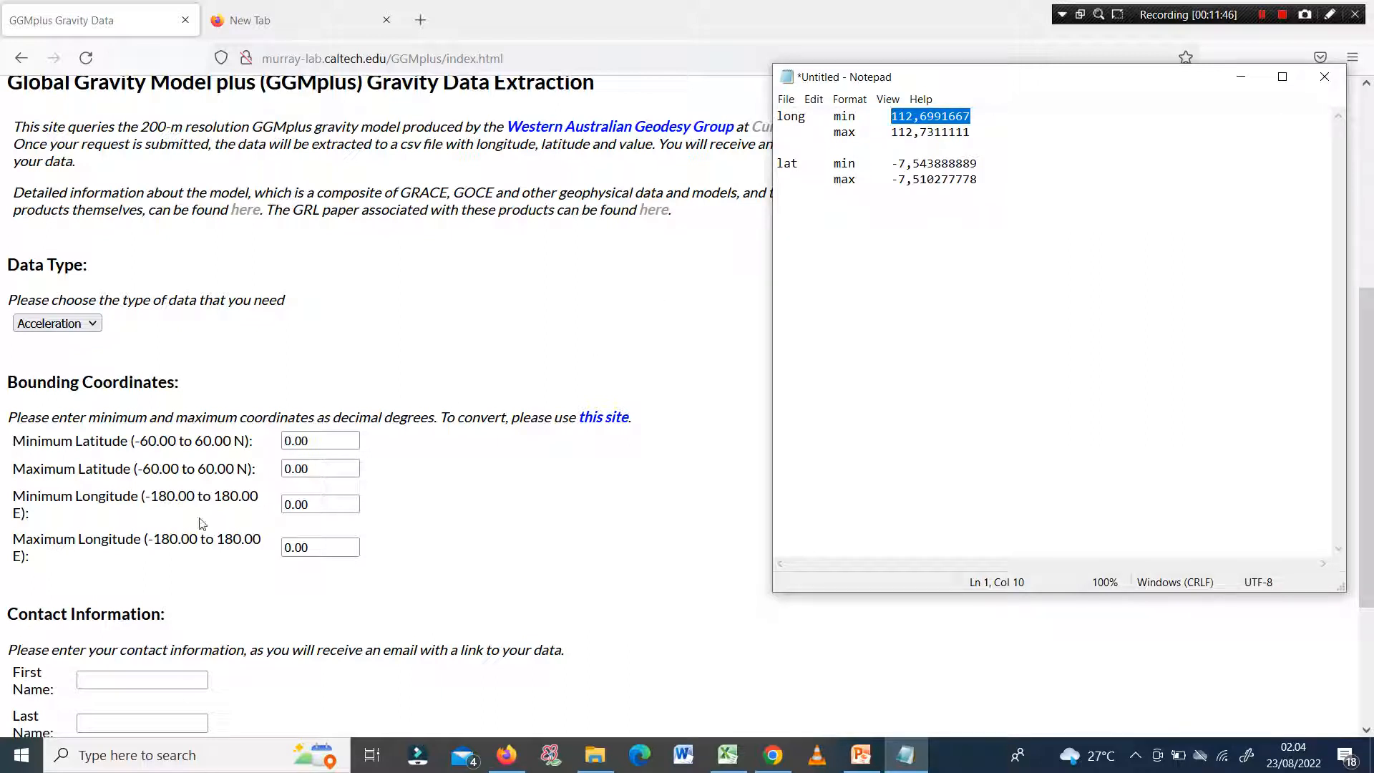
double_click(301, 504)
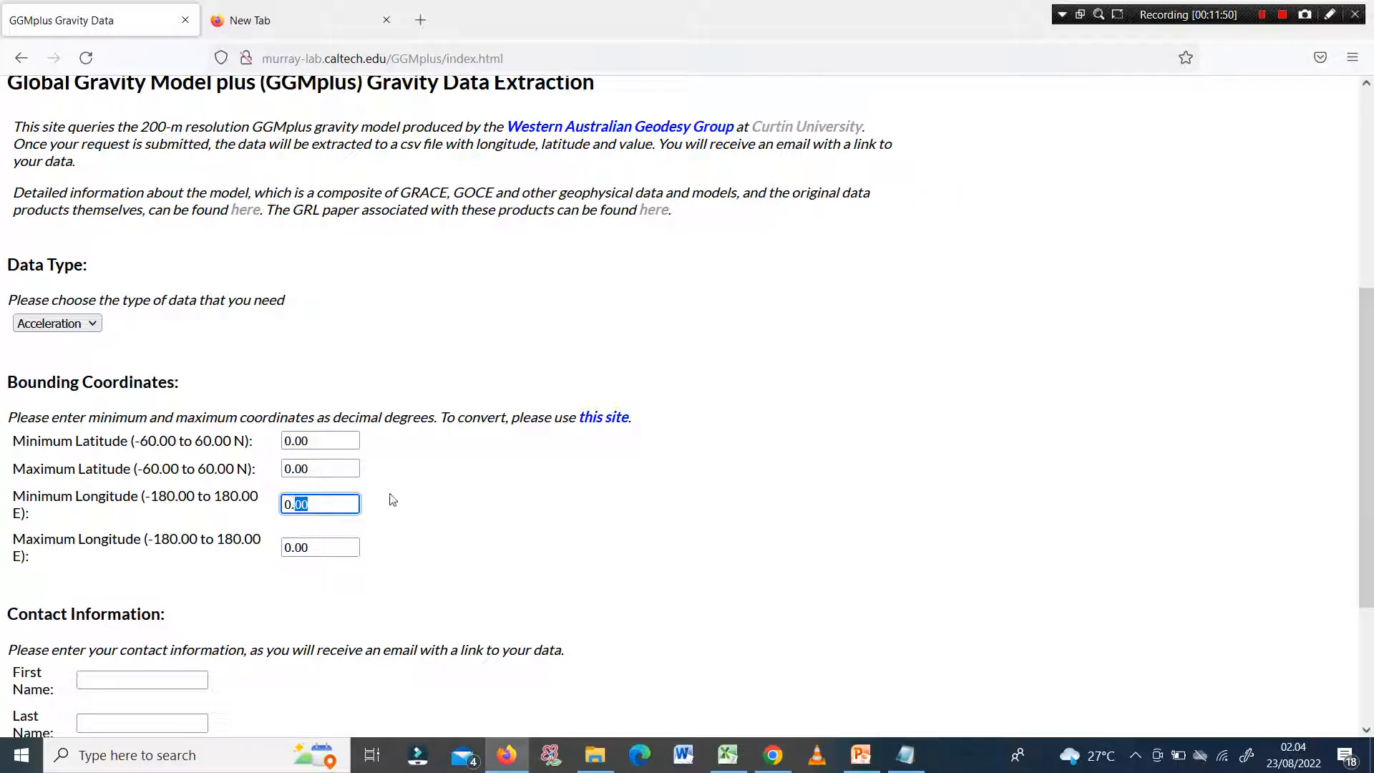
click(905, 757)
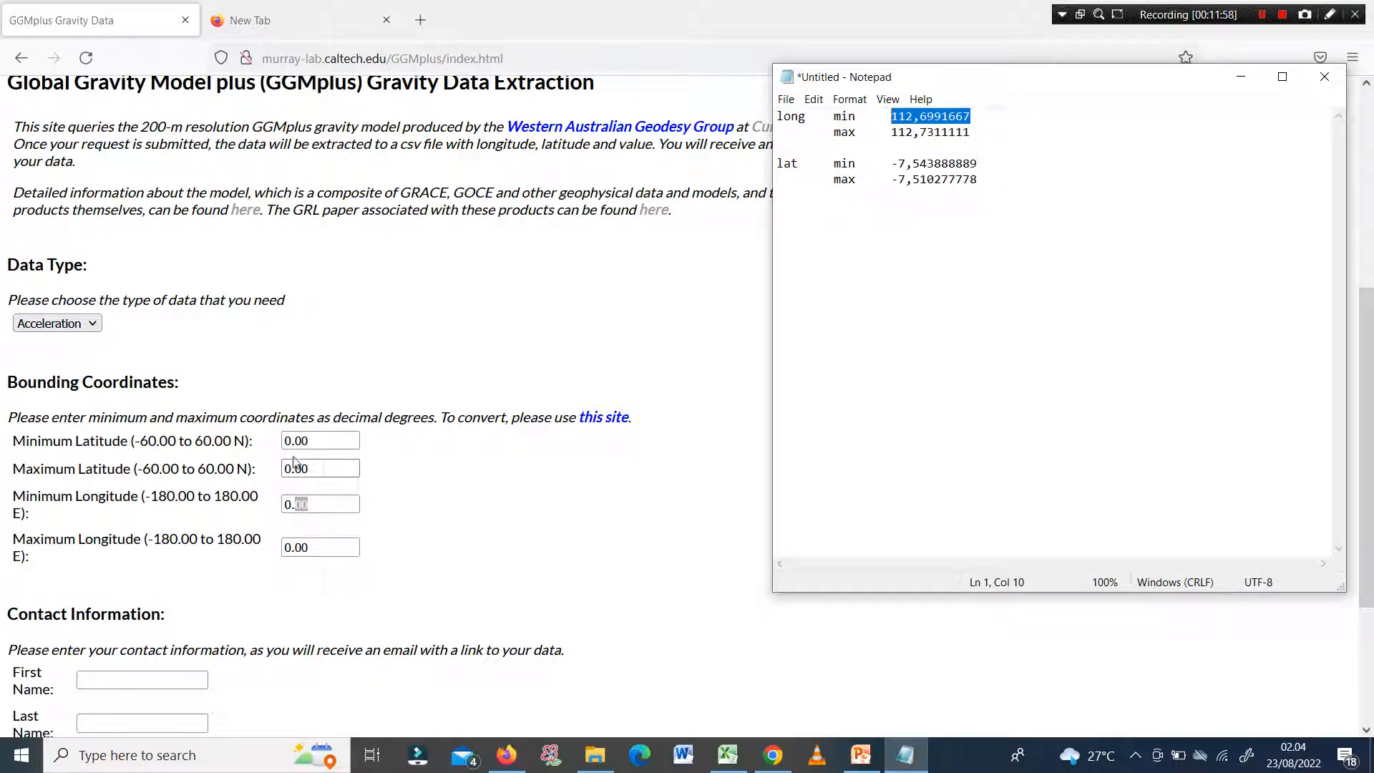
click(316, 504)
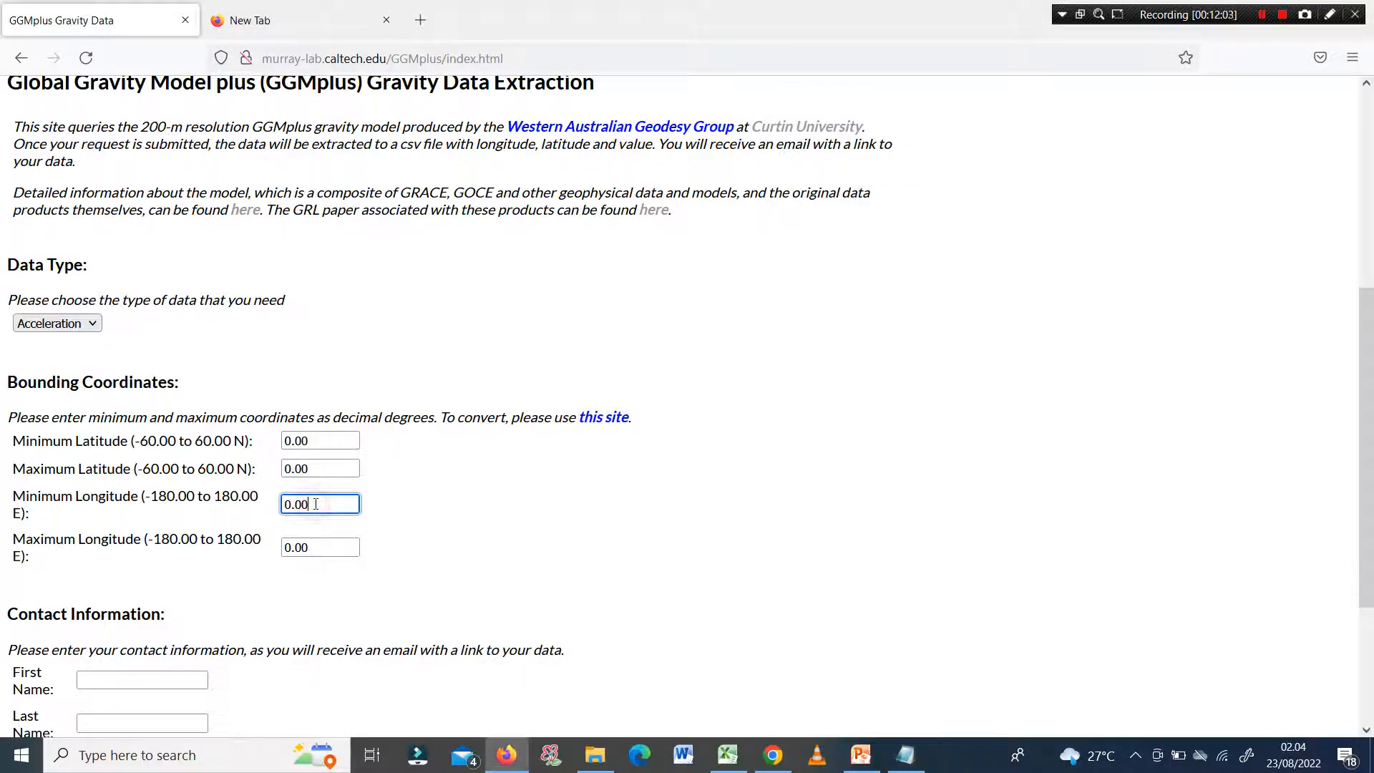
drag(315, 503, 280, 504)
key(ctrl+v)
key(BackSpace)
text(.)
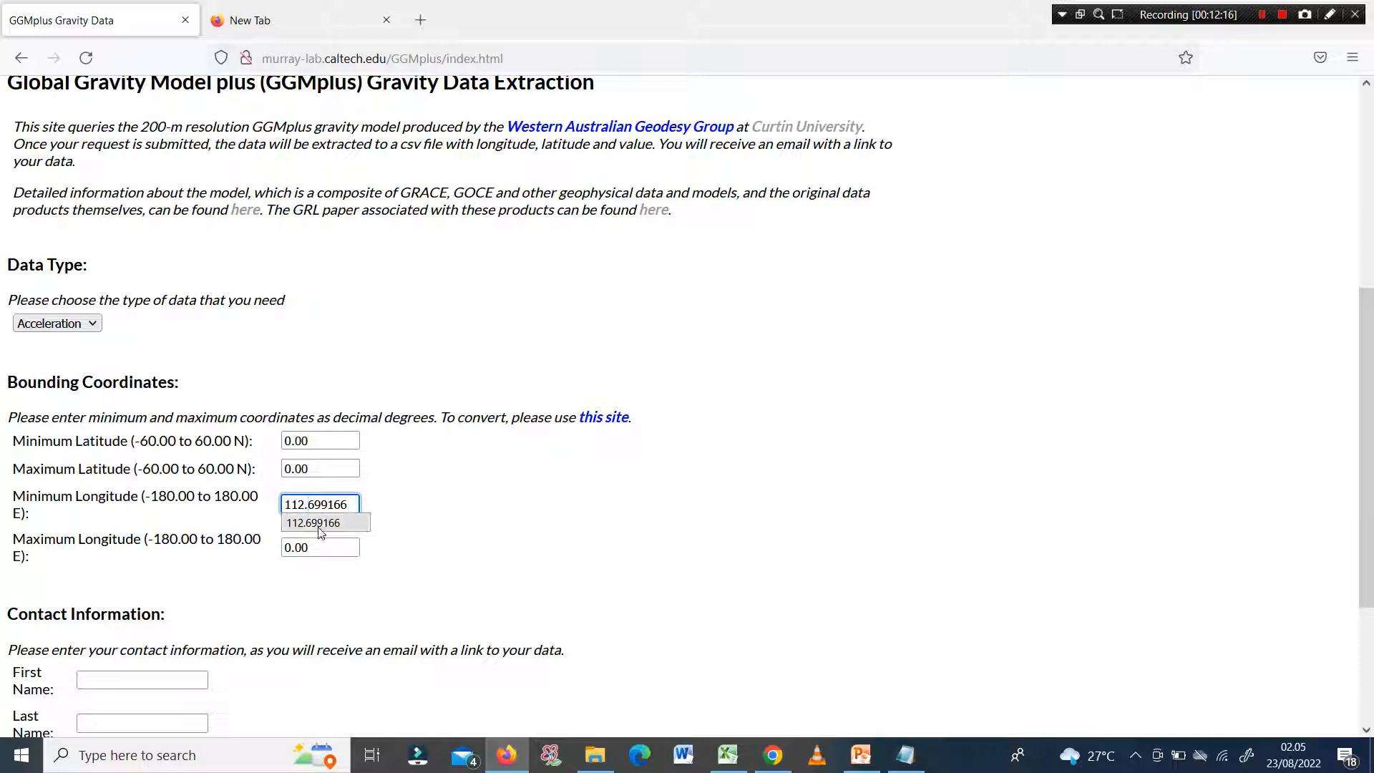
click(319, 523)
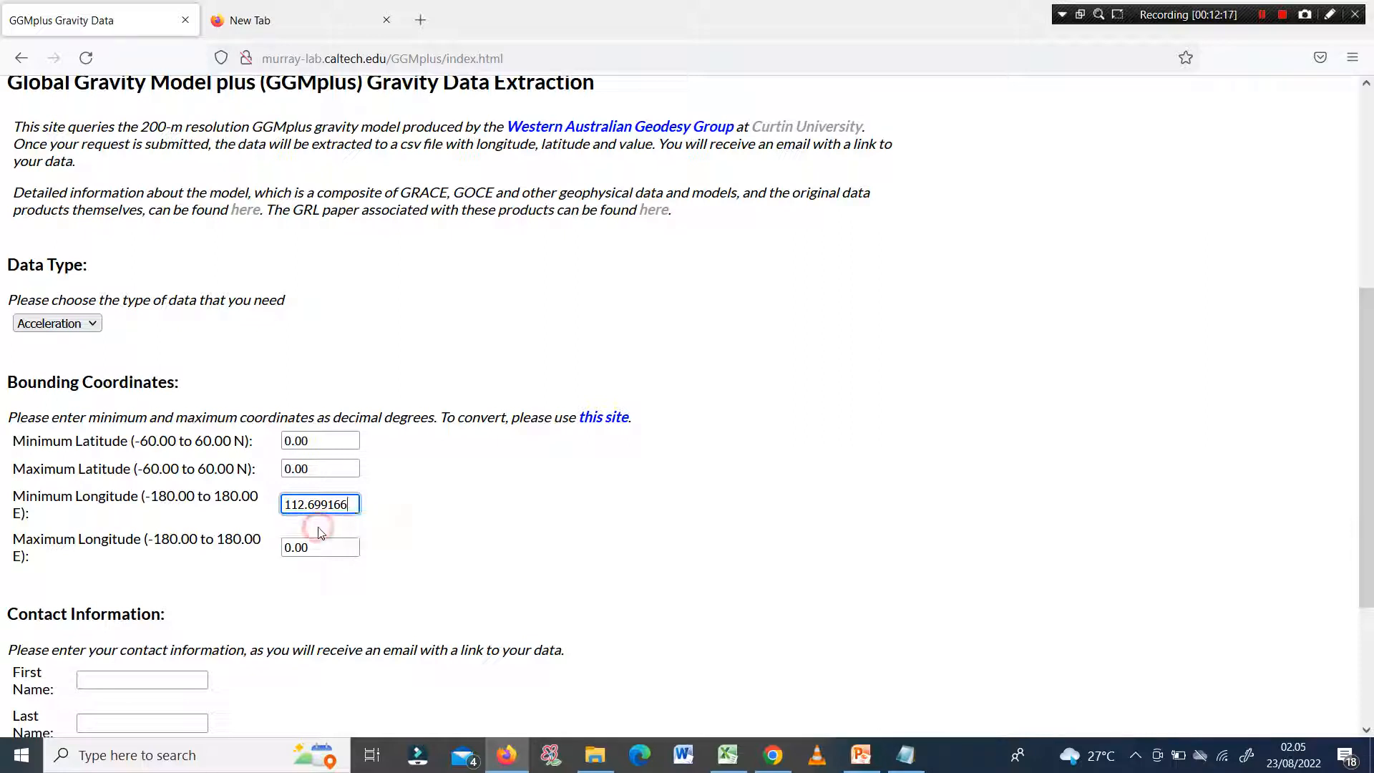
Copy the maximum longitude from Notepad into the form's Maximum Longitude, with a decimal point, as 112.731111
click(907, 753)
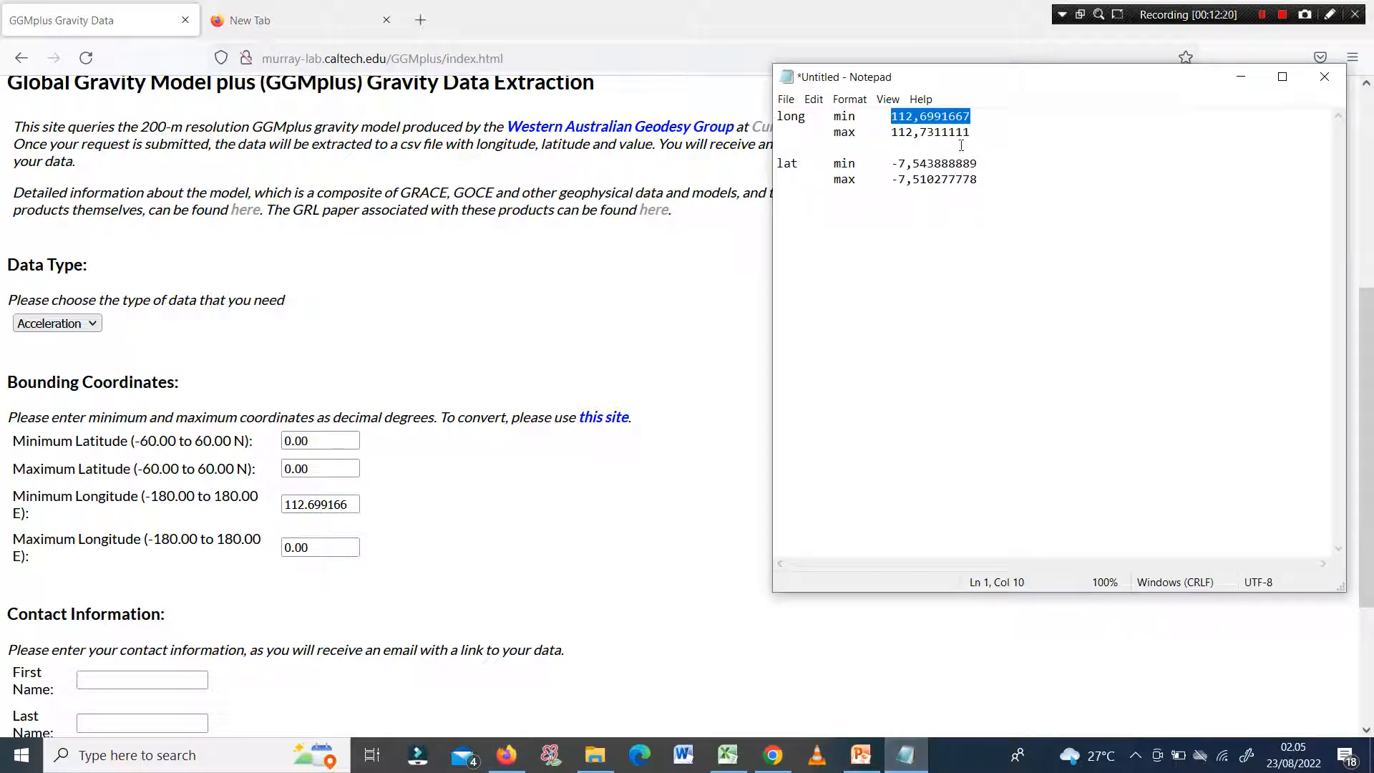
drag(974, 133, 893, 133)
key(ctrl+c)
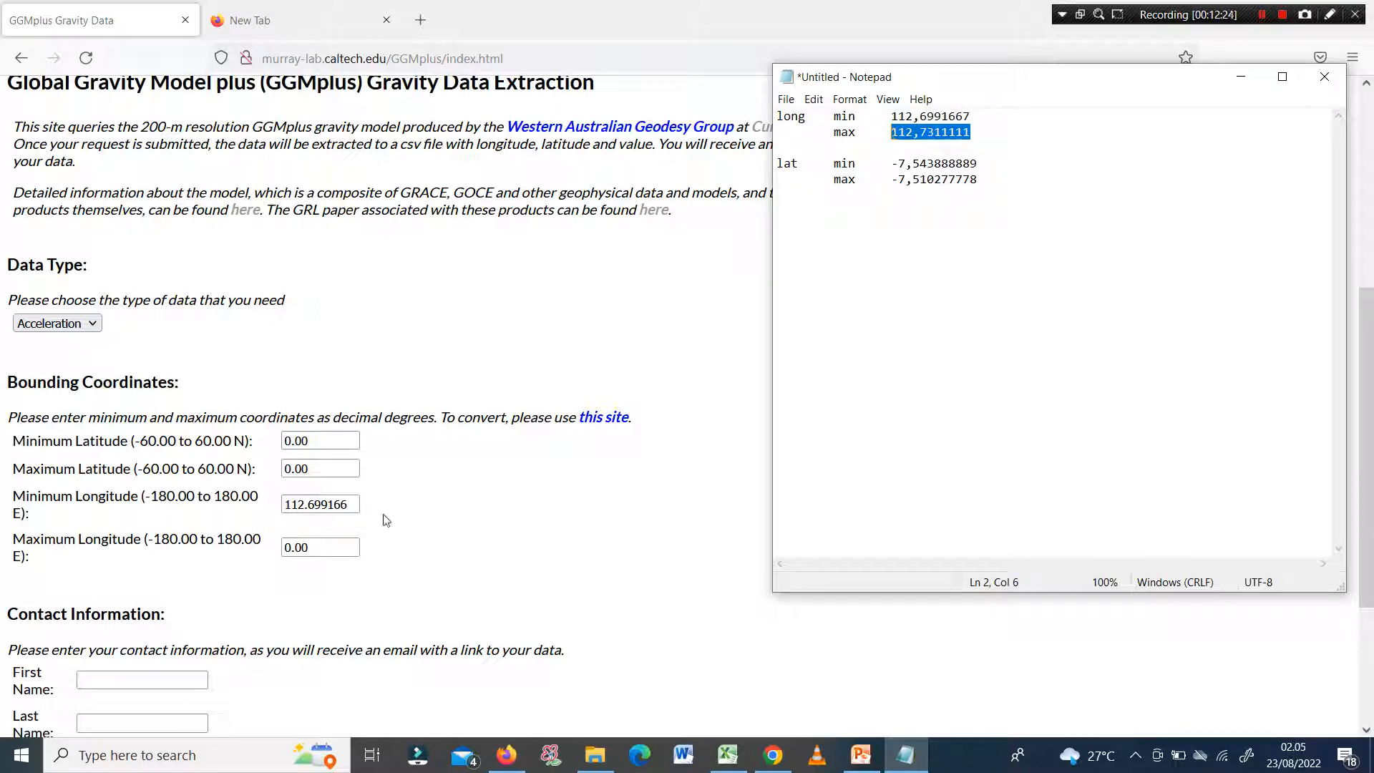
double_click(322, 549)
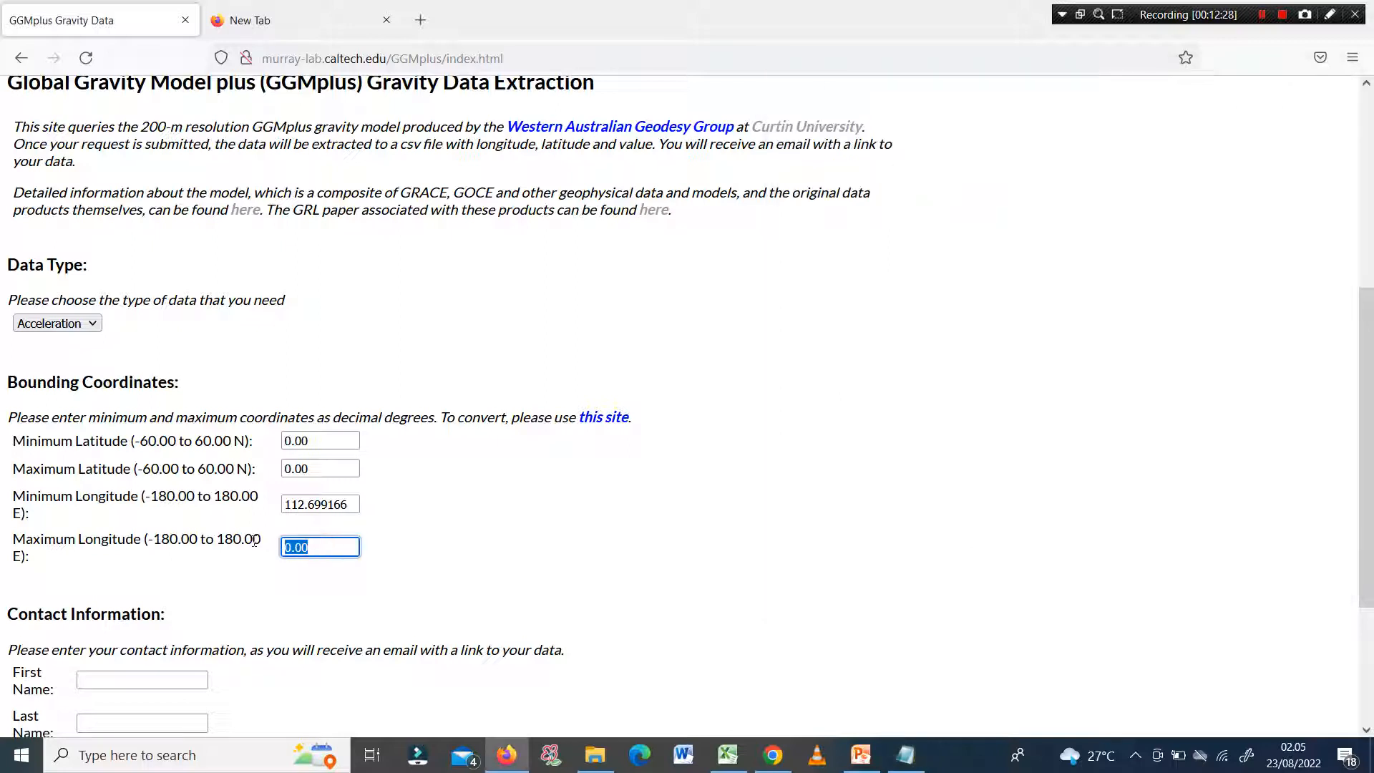
key(ctrl+v)
click(312, 546)
key(BackSpace)
text(.)
click(318, 568)
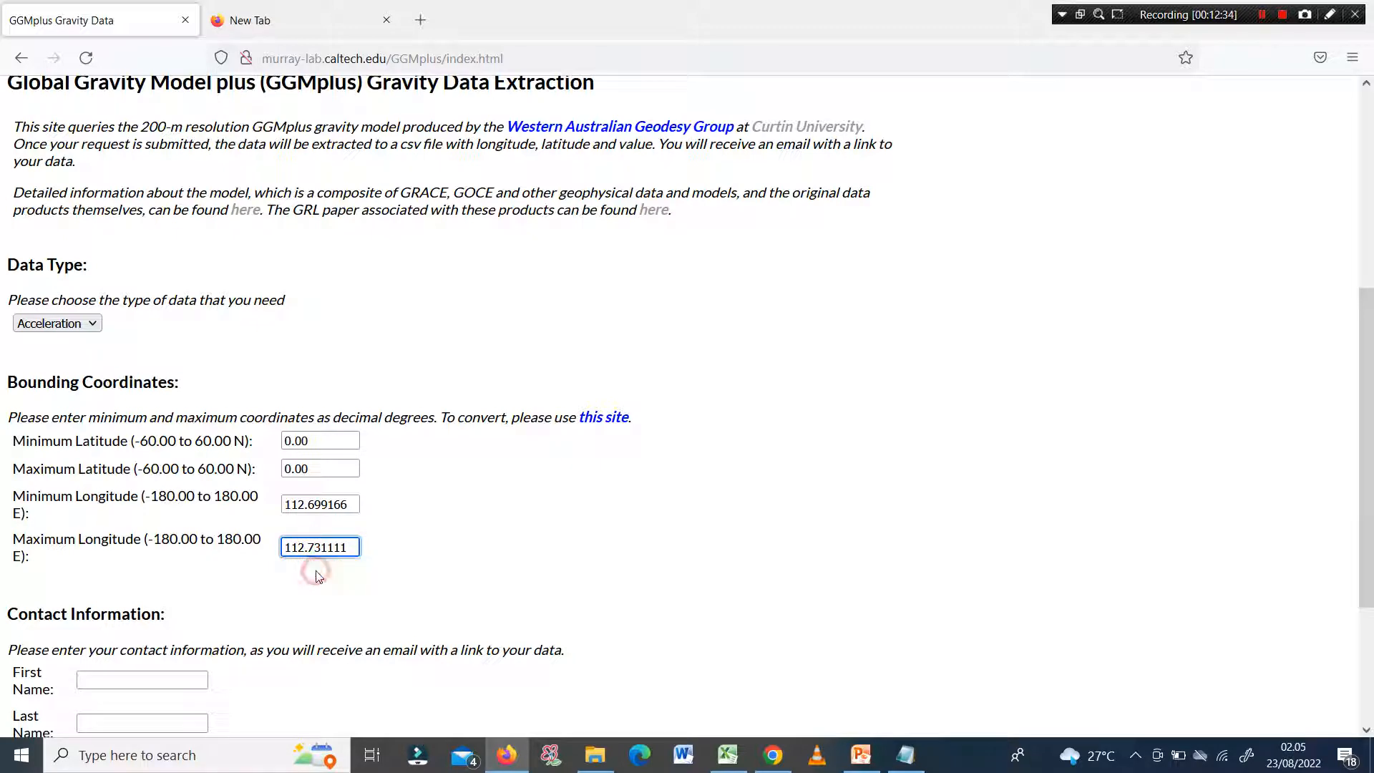
Copy the minimum latitude from Notepad into the form's Minimum Latitude, with a decimal point, as -7.5438888
click(909, 757)
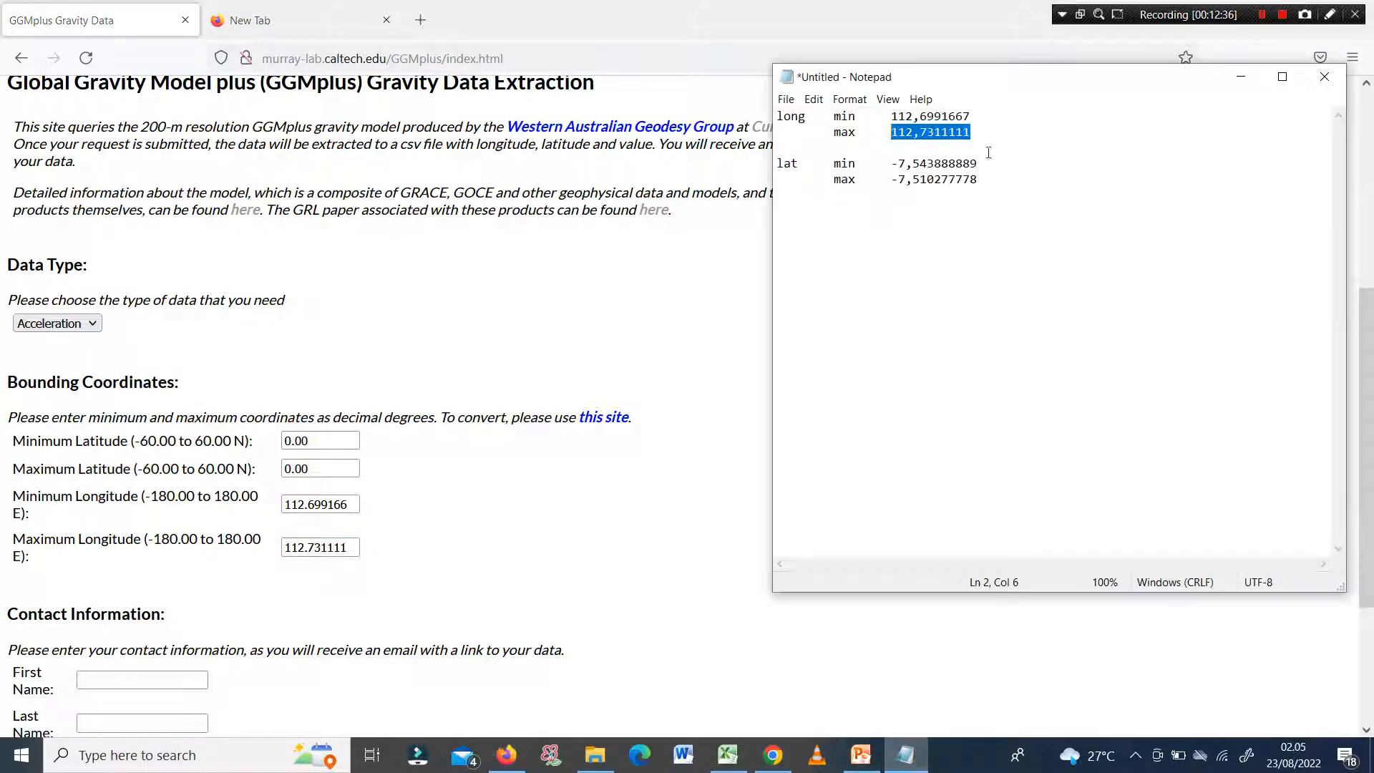
drag(982, 165, 890, 164)
key(ctrl+c)
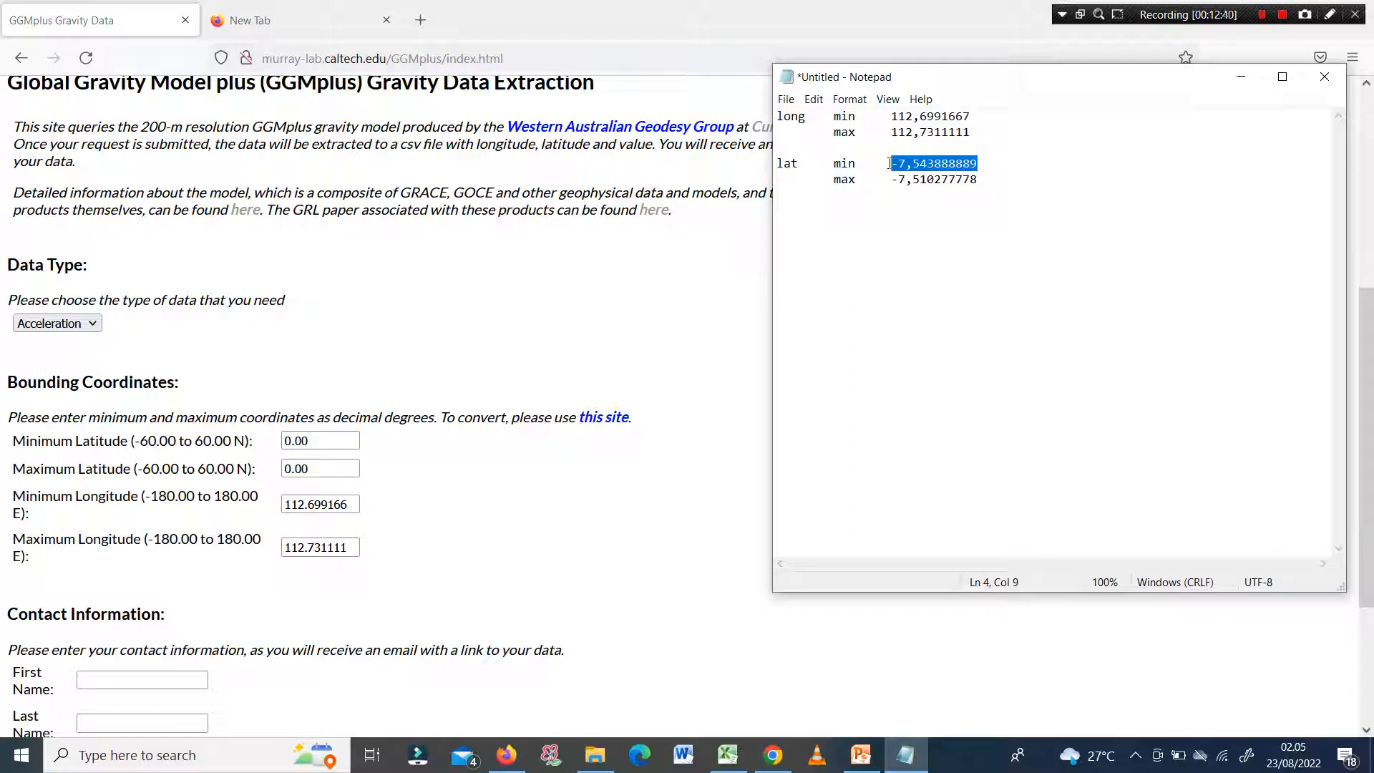
double_click(330, 446)
key(ctrl+v)
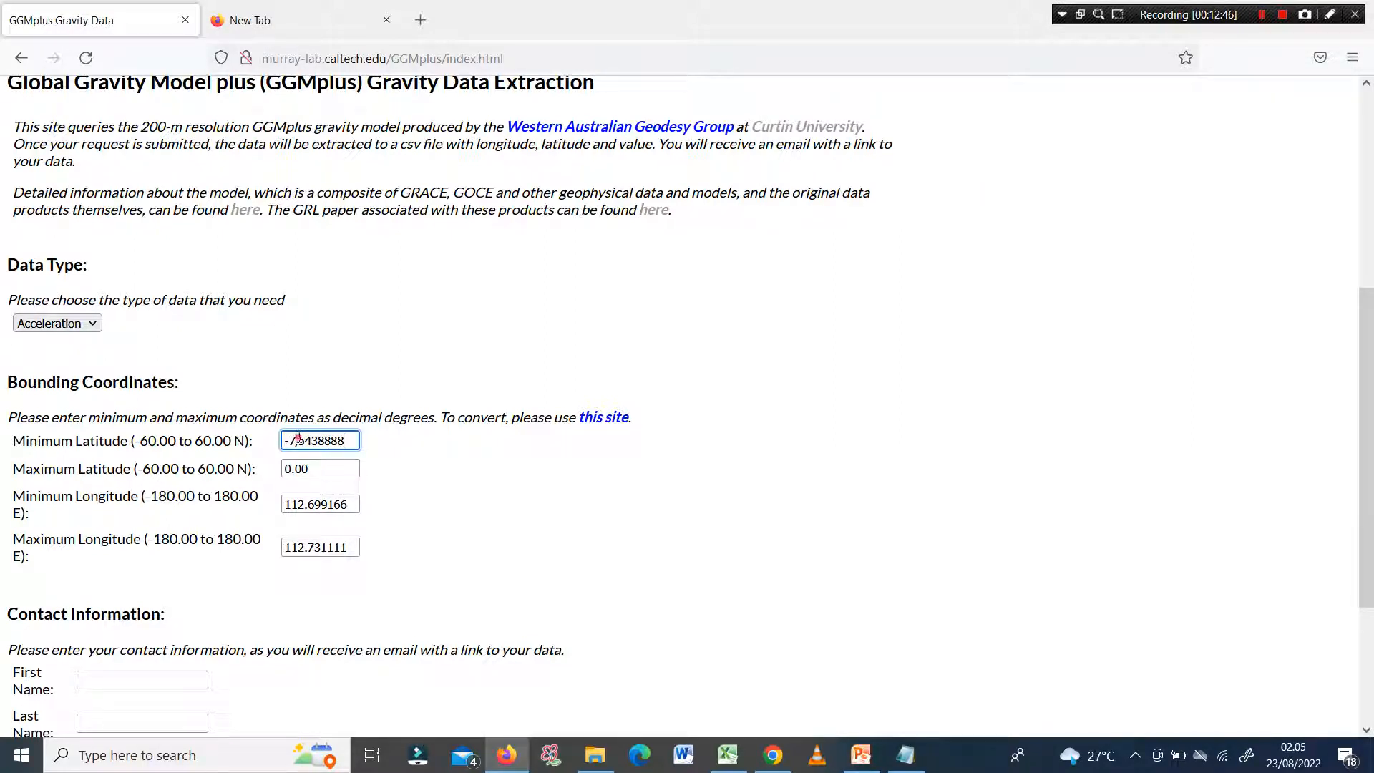
click(299, 438)
key(BackSpace)
text(.)
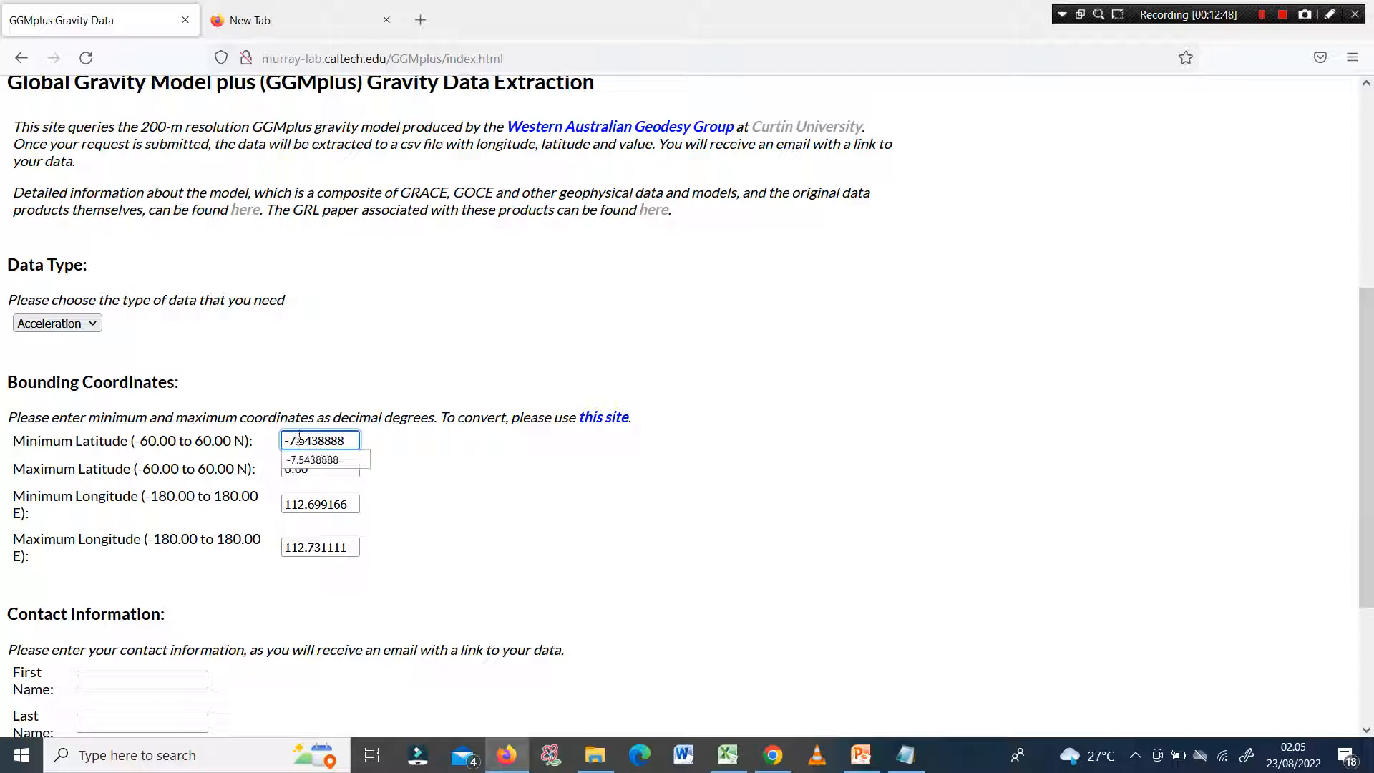
Copy the maximum latitude from Notepad into the form's Maximum Latitude, with a decimal point, as -7.5102777
click(332, 460)
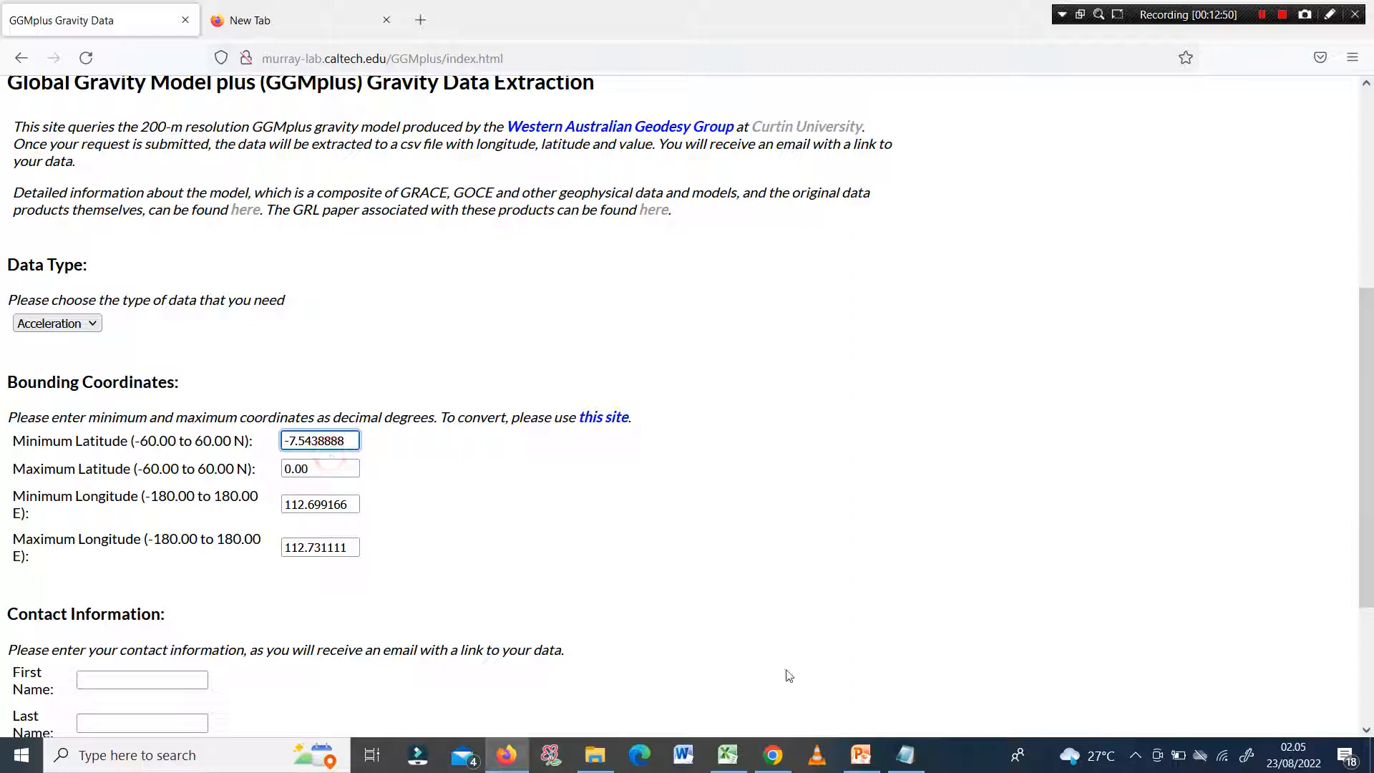
click(906, 755)
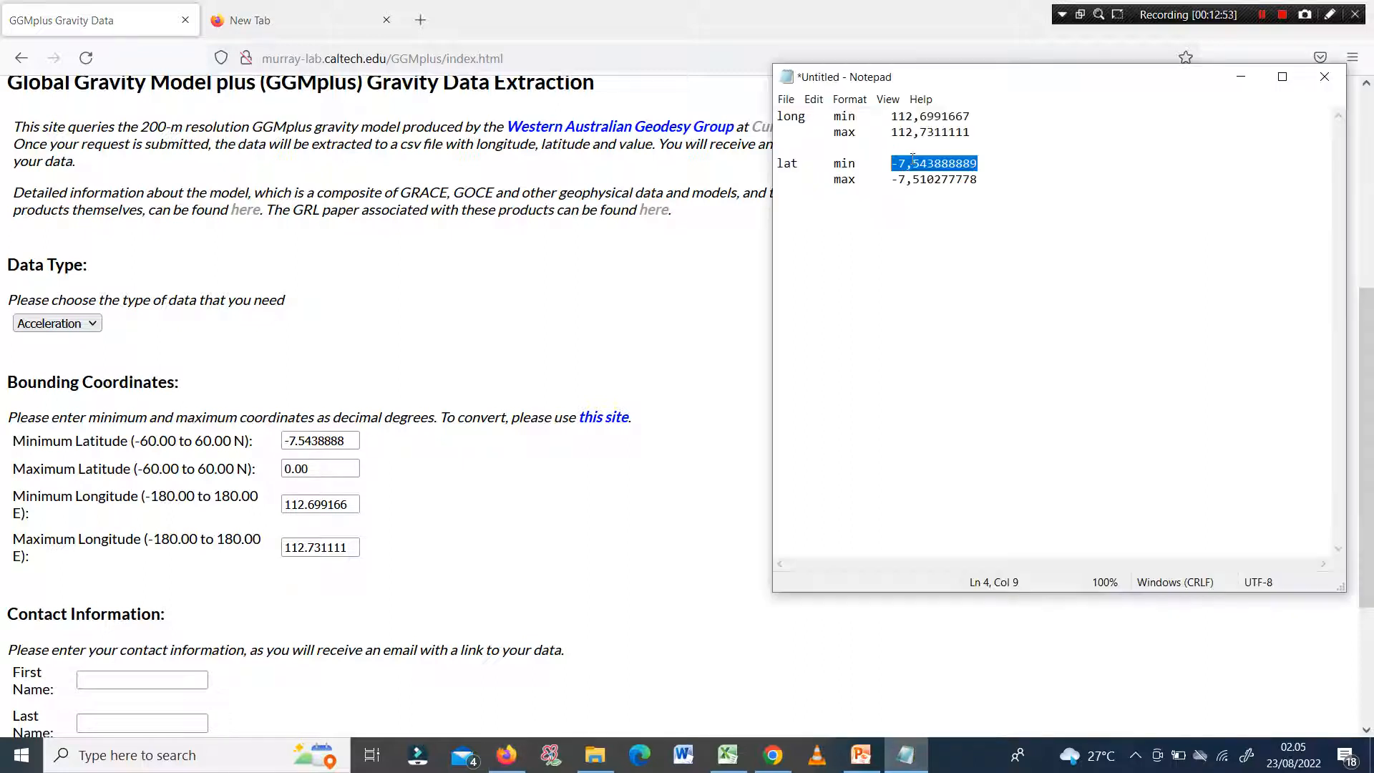
drag(992, 180, 889, 185)
key(ctrl+c)
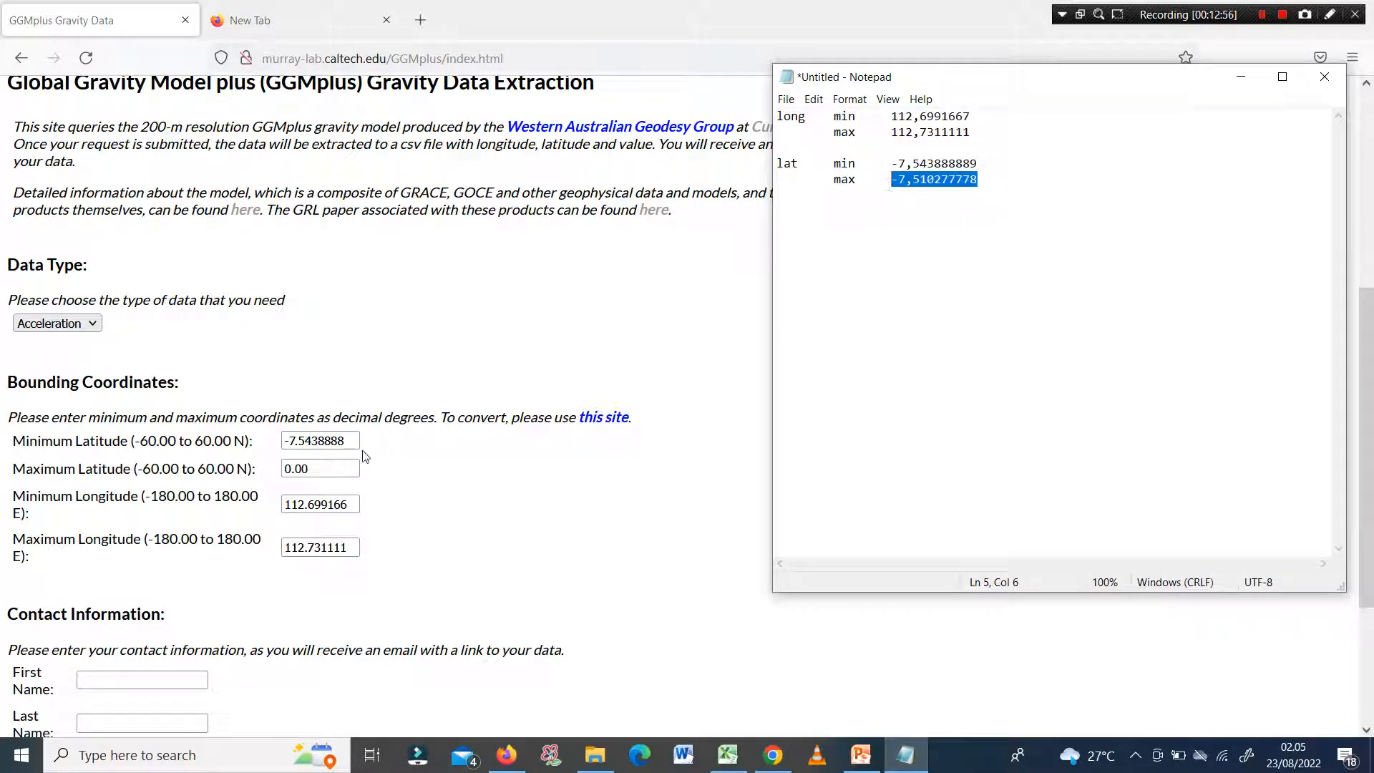
drag(342, 464, 255, 459)
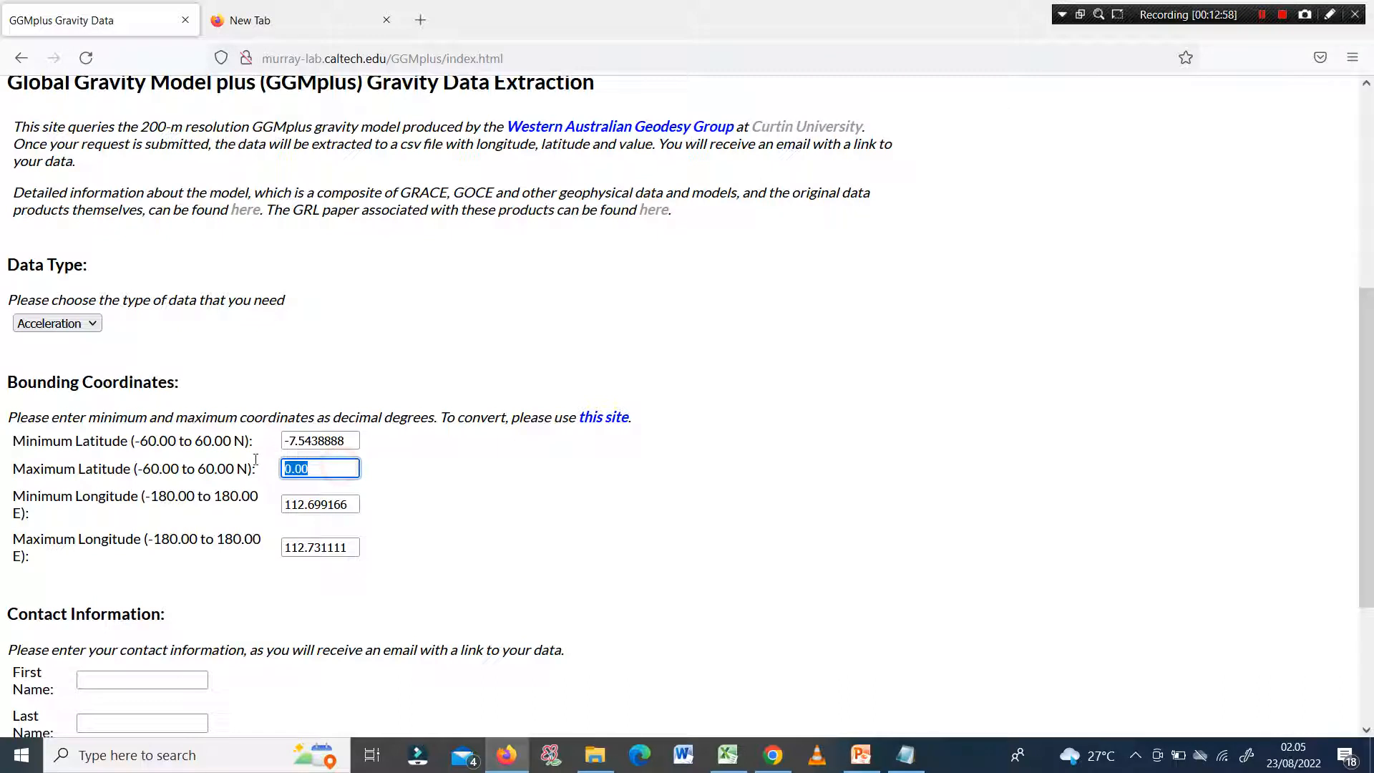
key(ctrl+v)
click(301, 469)
key(BackSpace)
text(.)
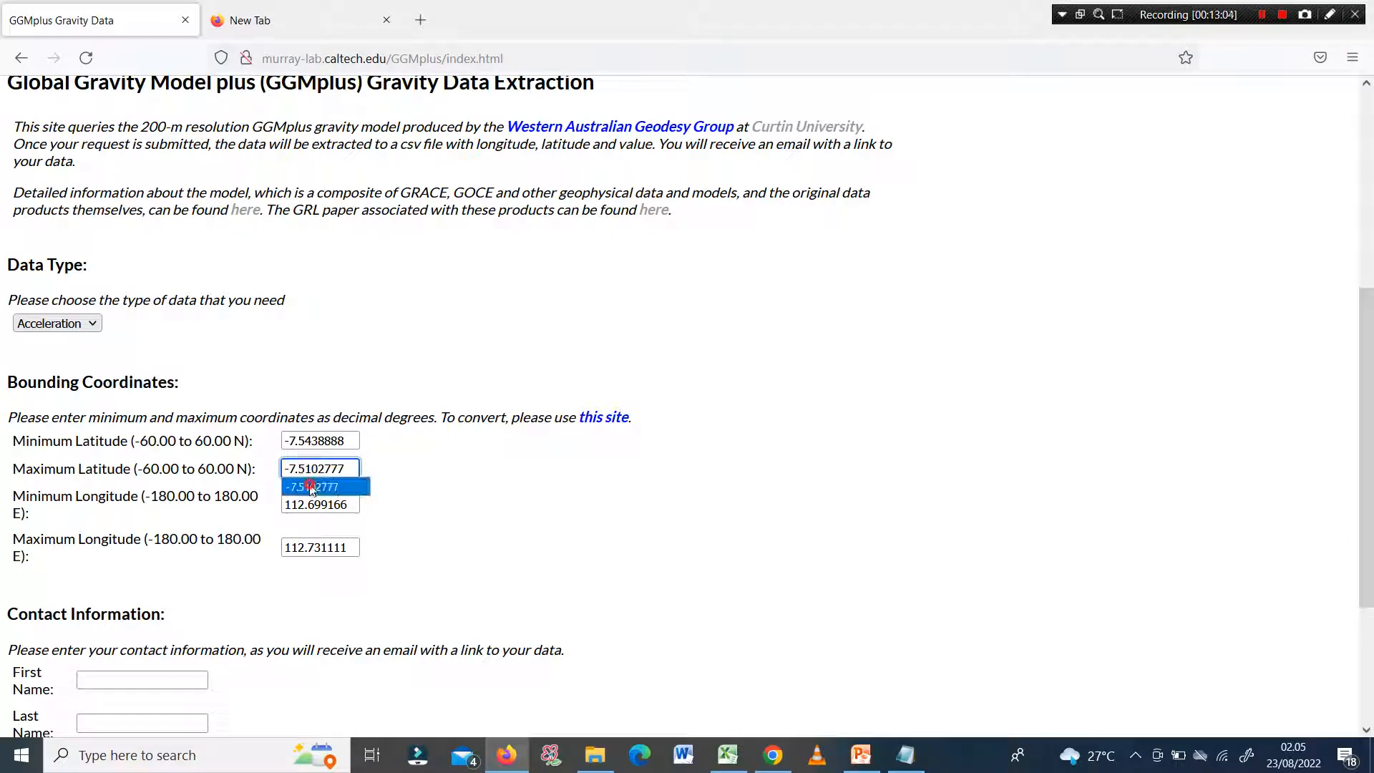
click(314, 487)
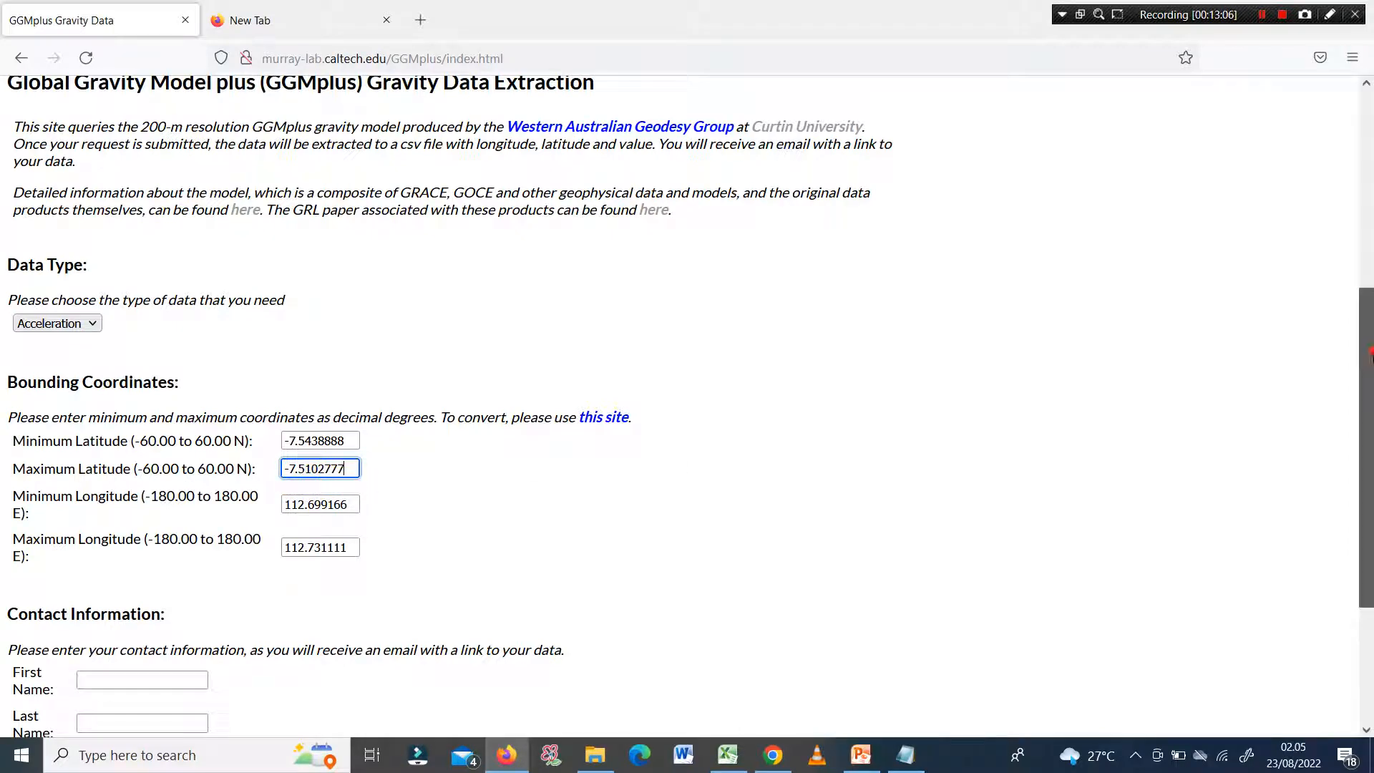
Fill in the form's Contact Information with the requester's first name, last name and email address
scroll(1371, 436, down, 2)
drag(1371, 435, 1371, 494)
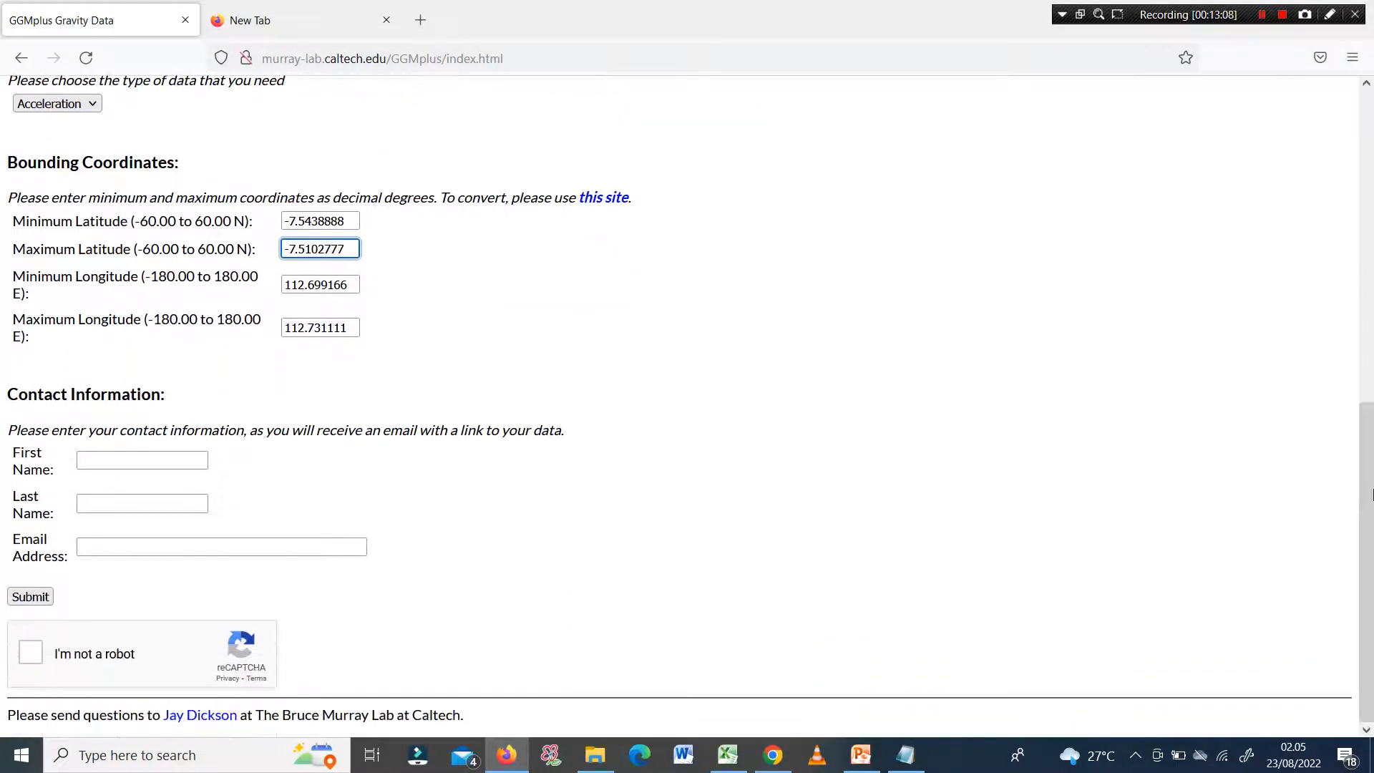
click(136, 459)
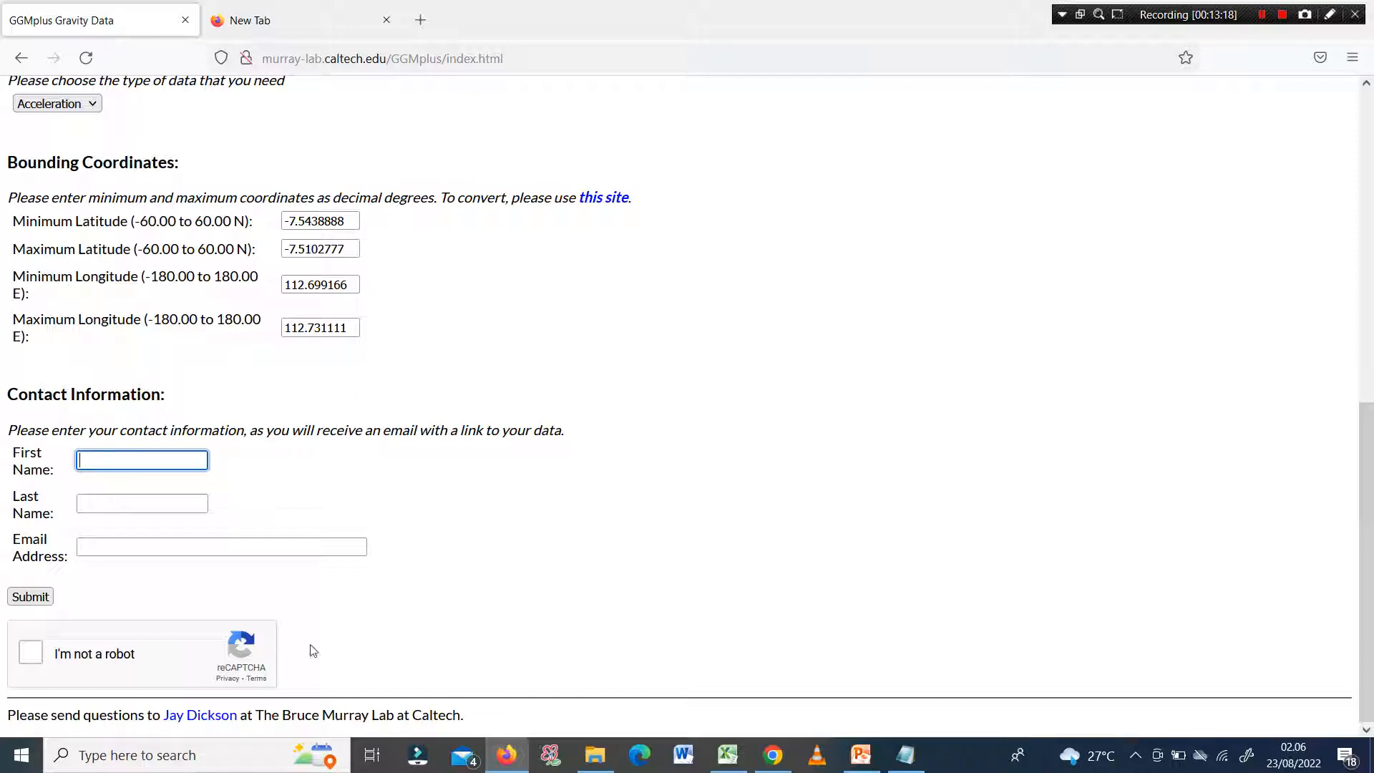
click(101, 460)
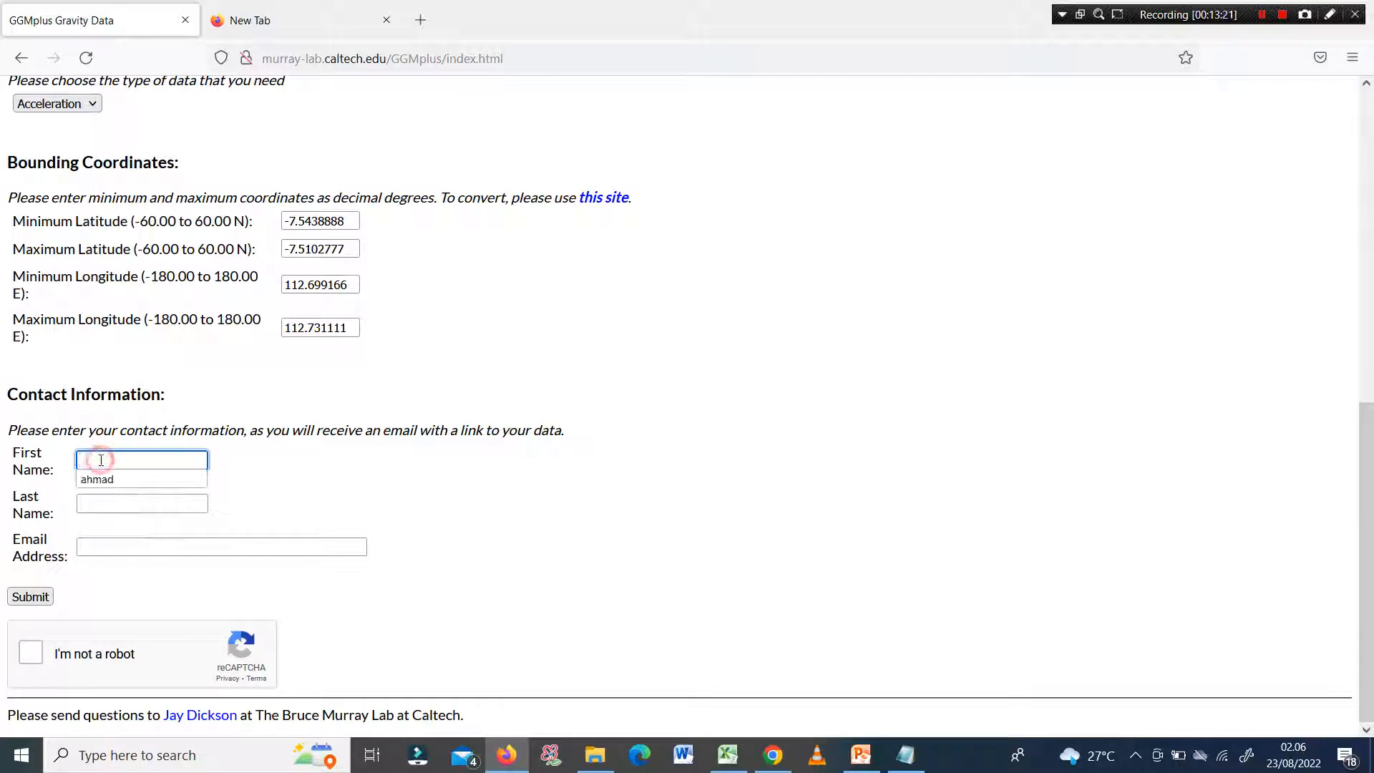
click(101, 479)
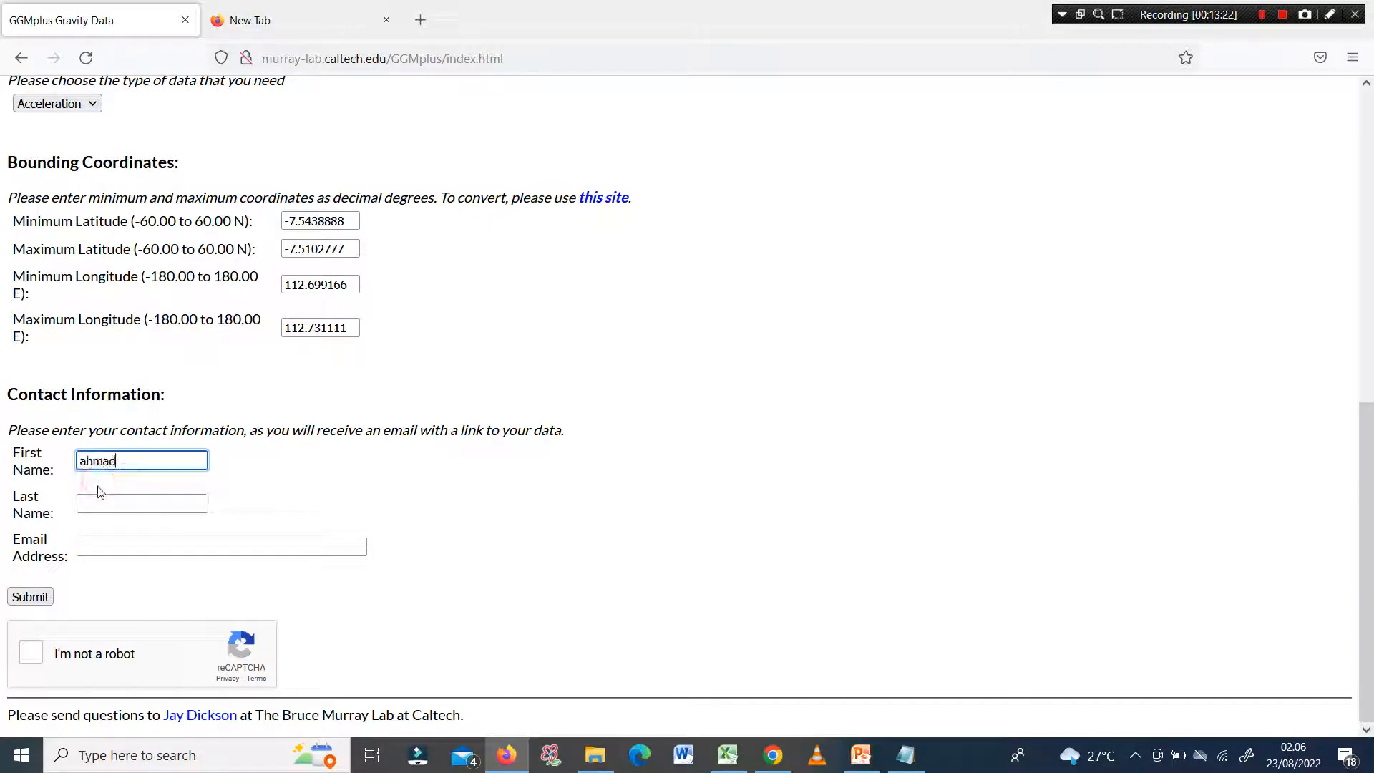
click(101, 504)
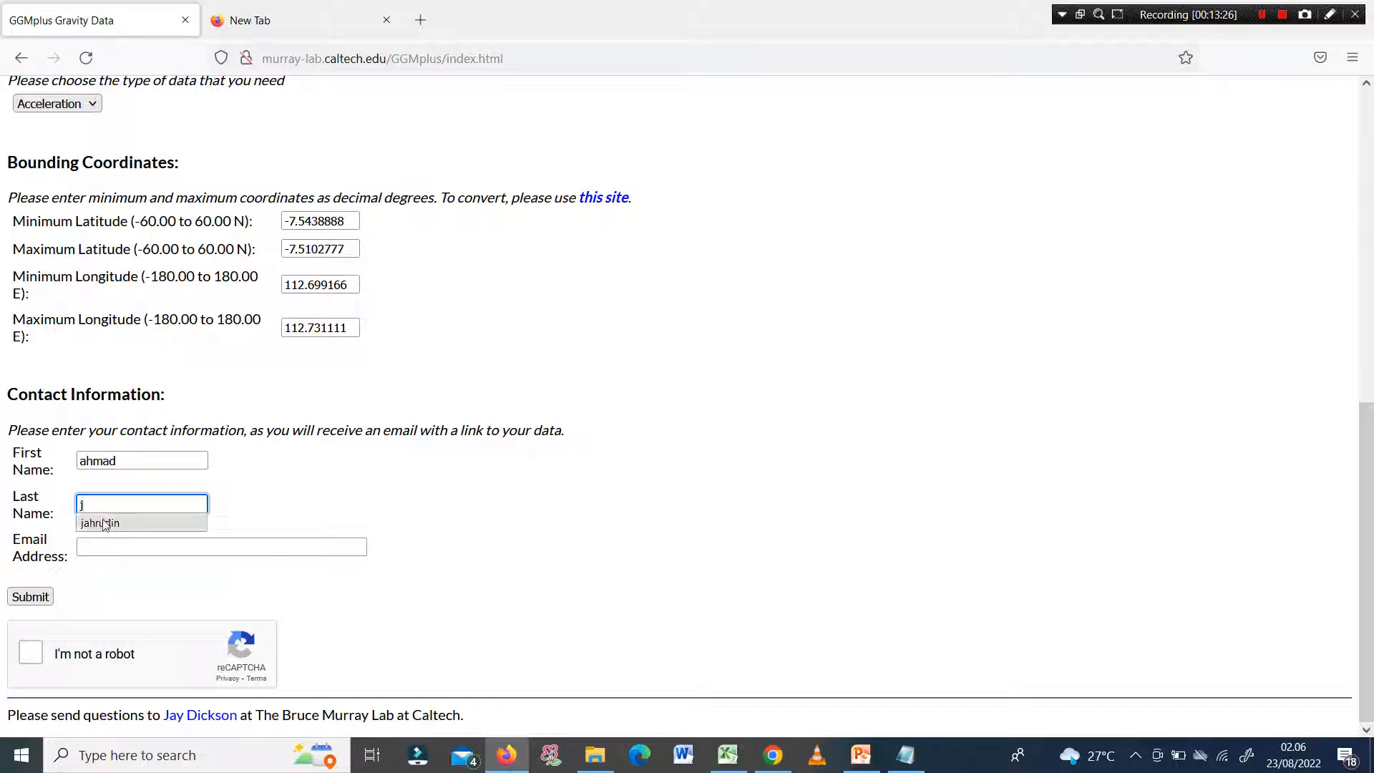
click(100, 522)
click(101, 547)
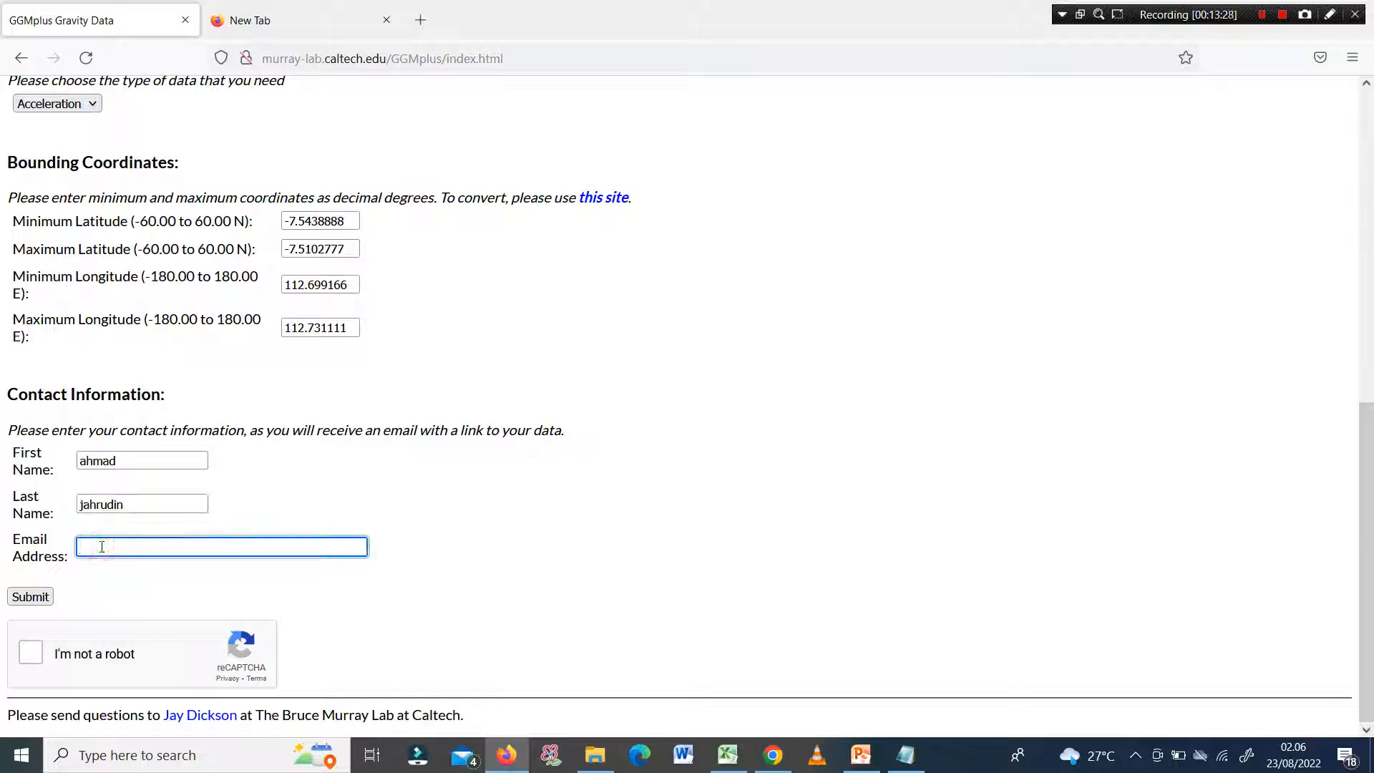
text(a)
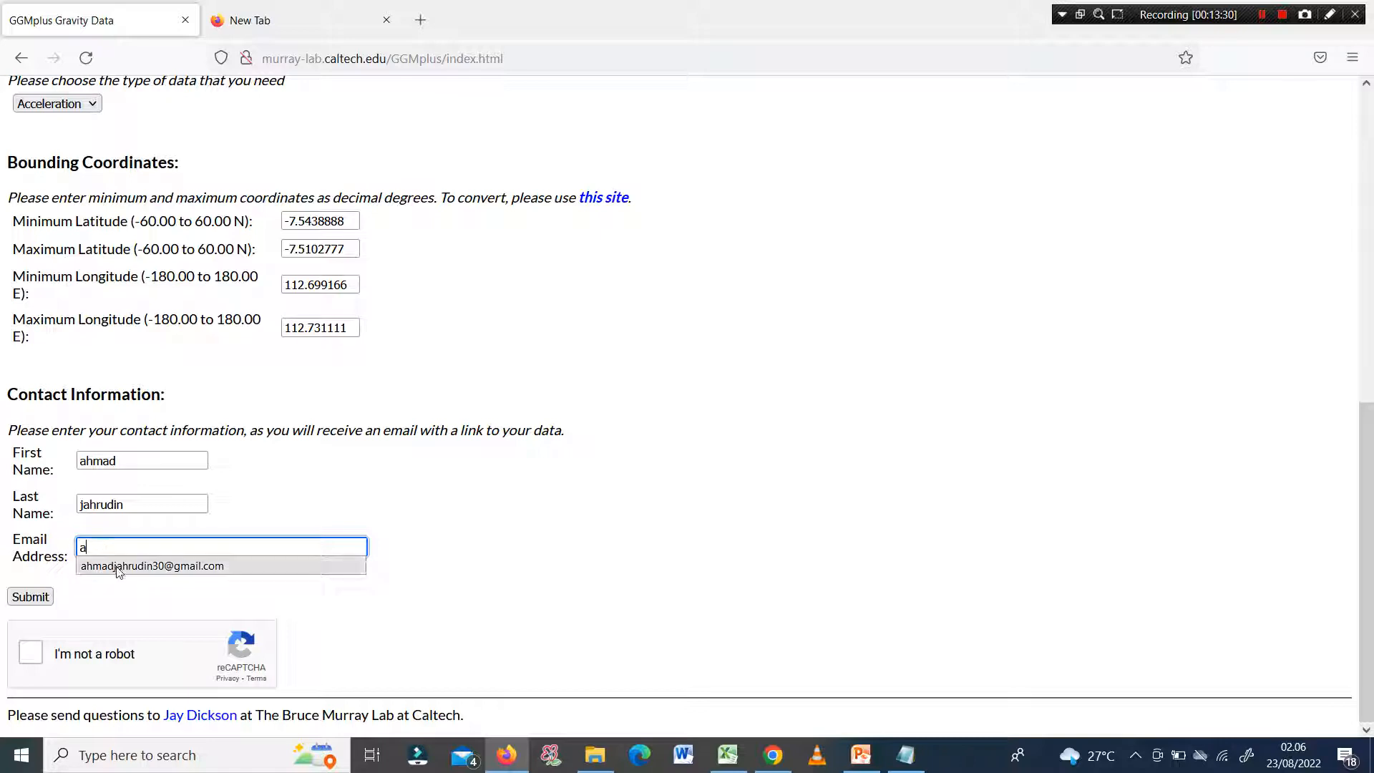
click(120, 566)
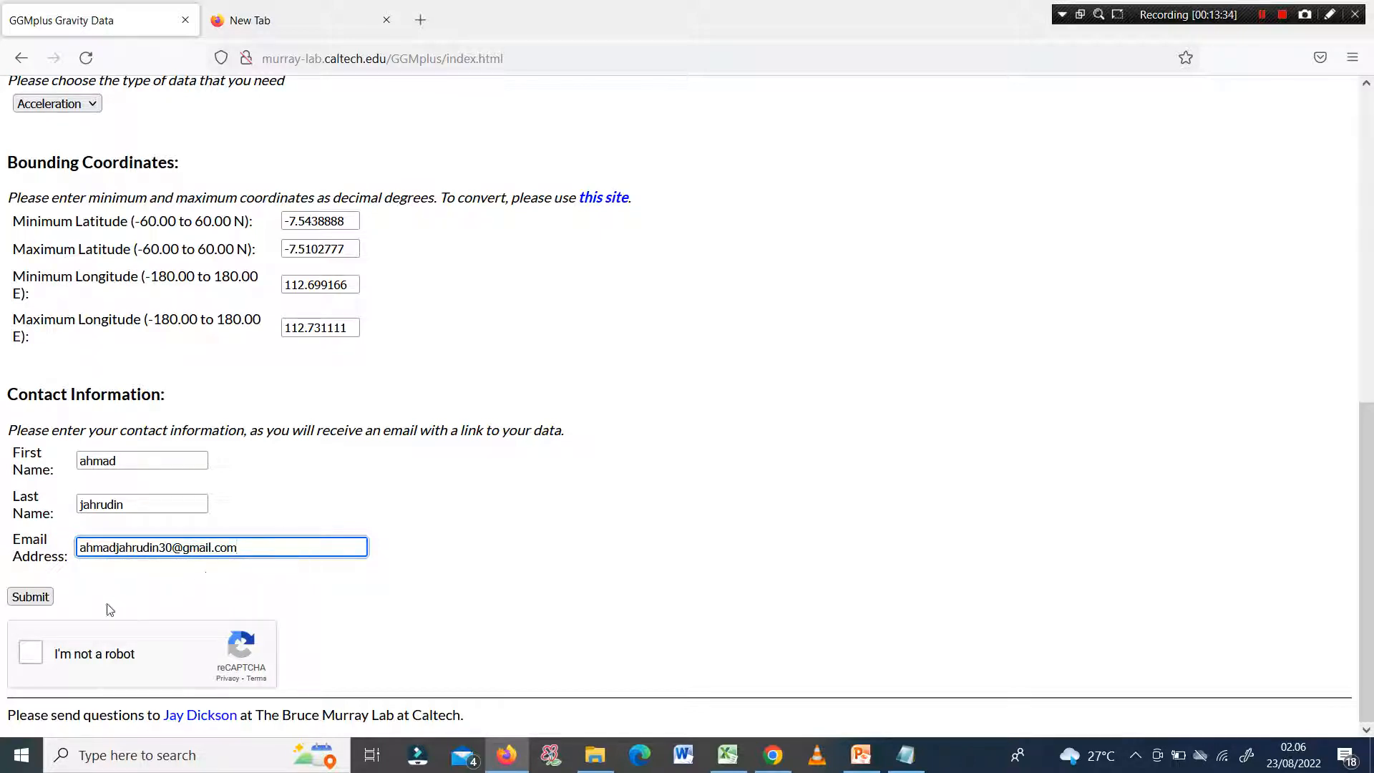
Complete the "I'm not a robot" check, submit the GGMplus query and confirm the submission
click(32, 655)
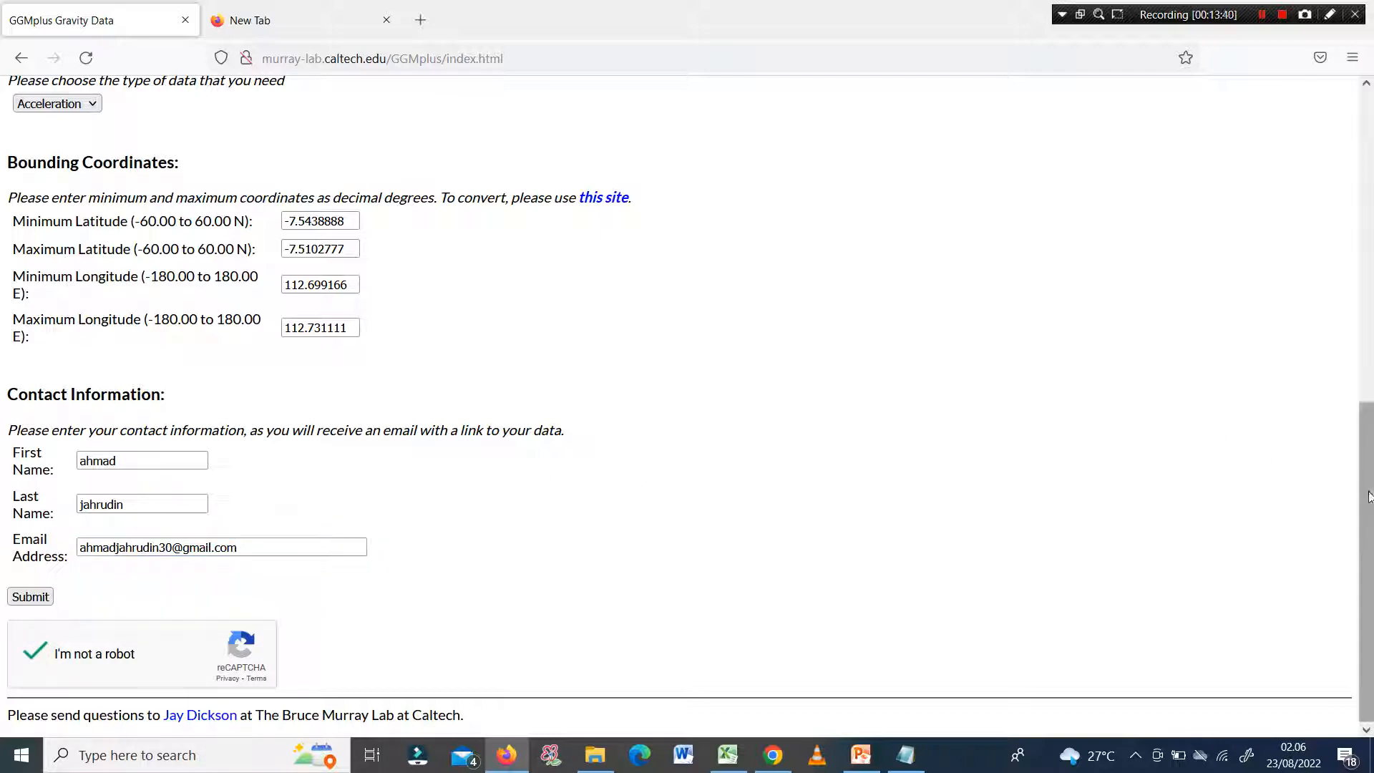
click(28, 602)
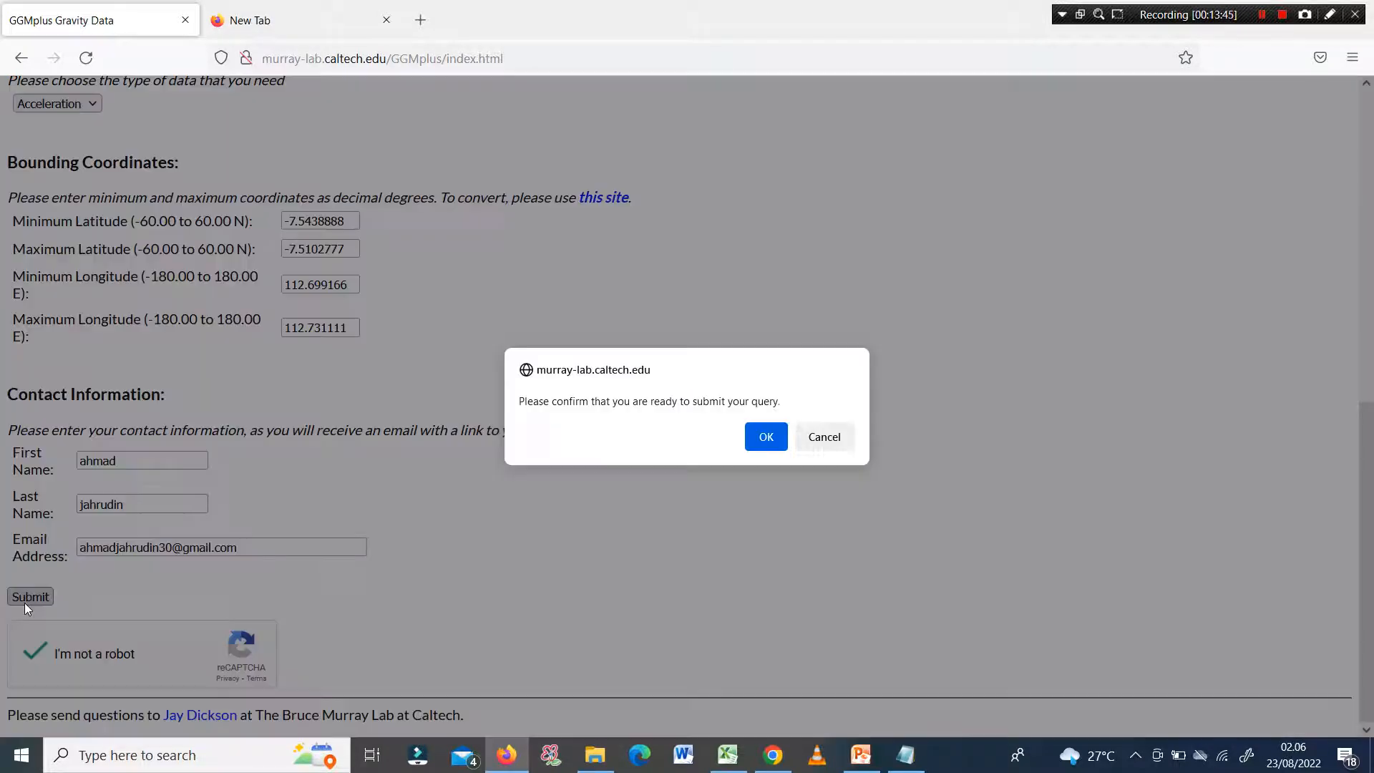
click(764, 439)
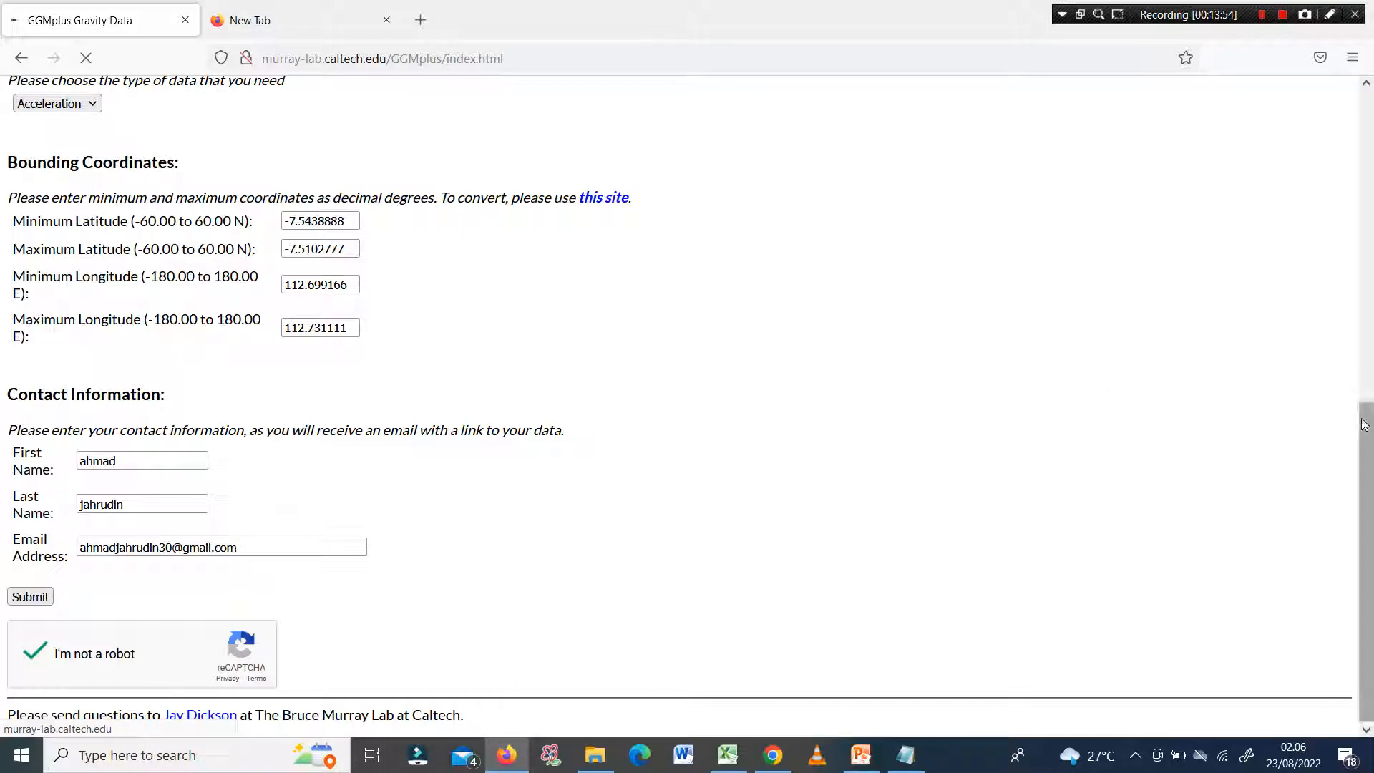
click(1371, 444)
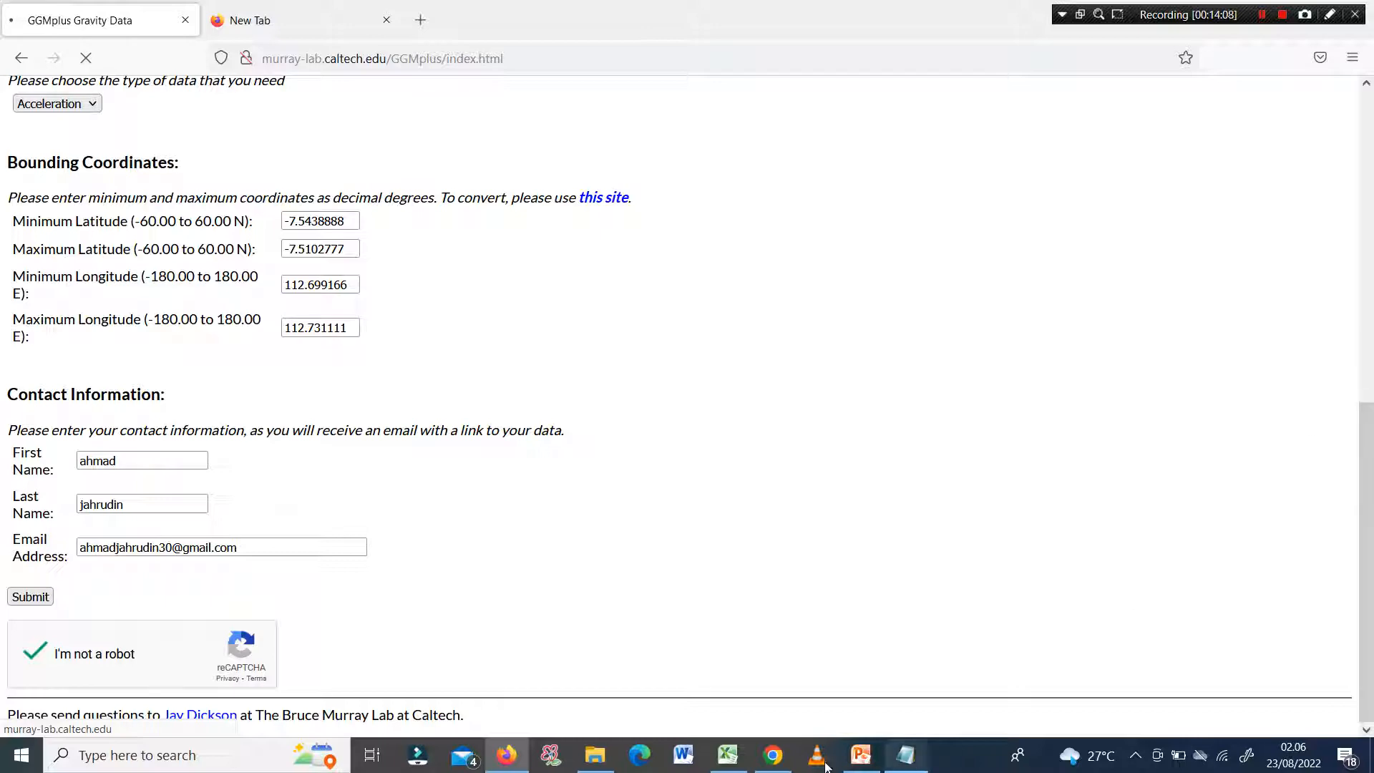
Switch to Chrome, open Gmail in a new tab and open the GGMplus Request email from Murray Lab
mouse_move(773, 760)
click(771, 708)
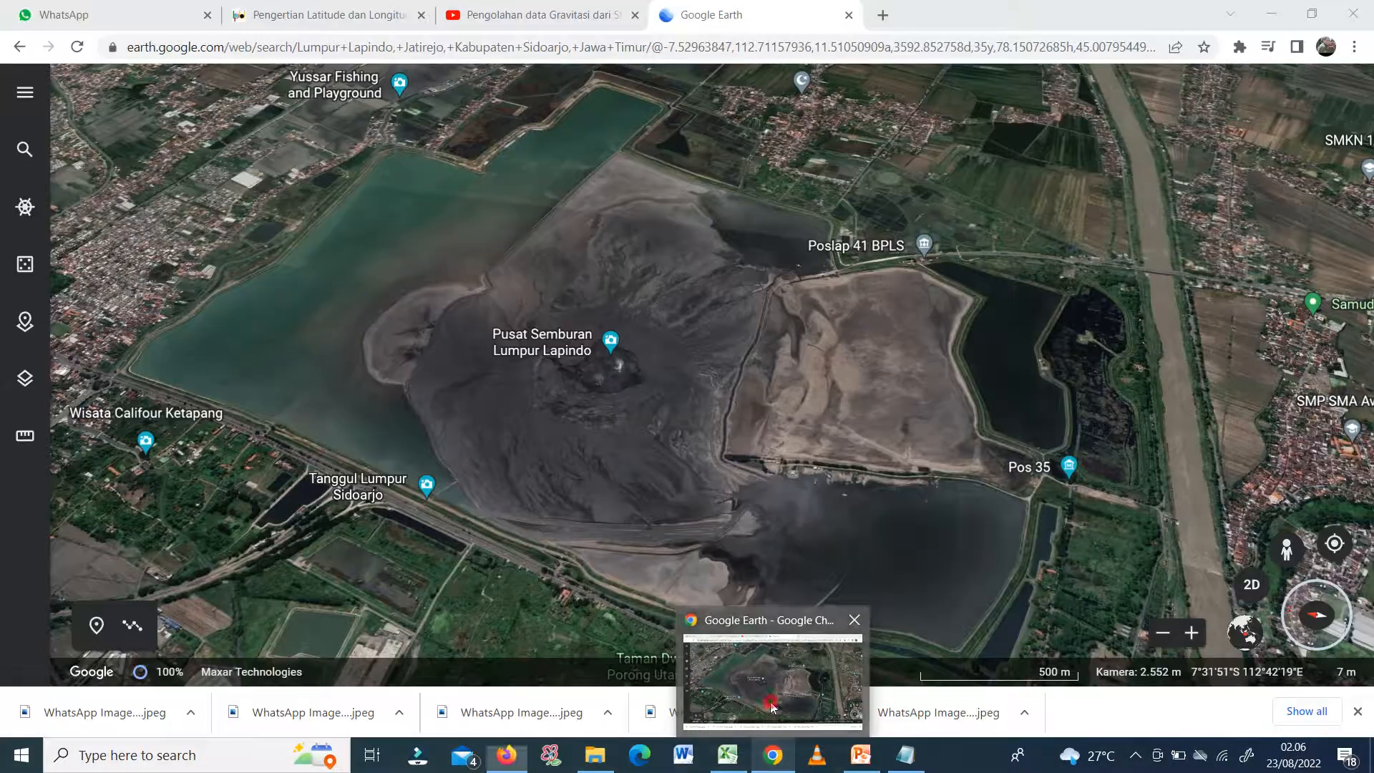
click(895, 13)
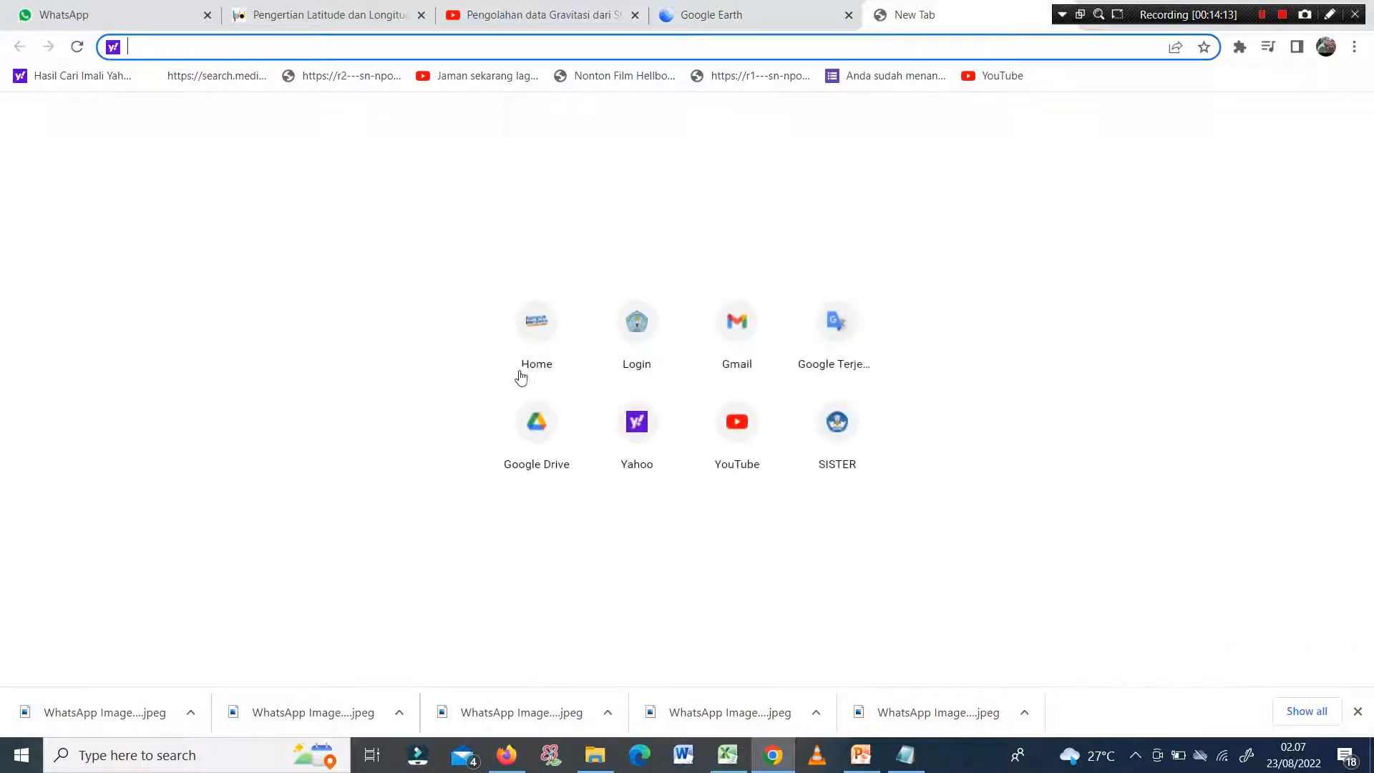
click(739, 335)
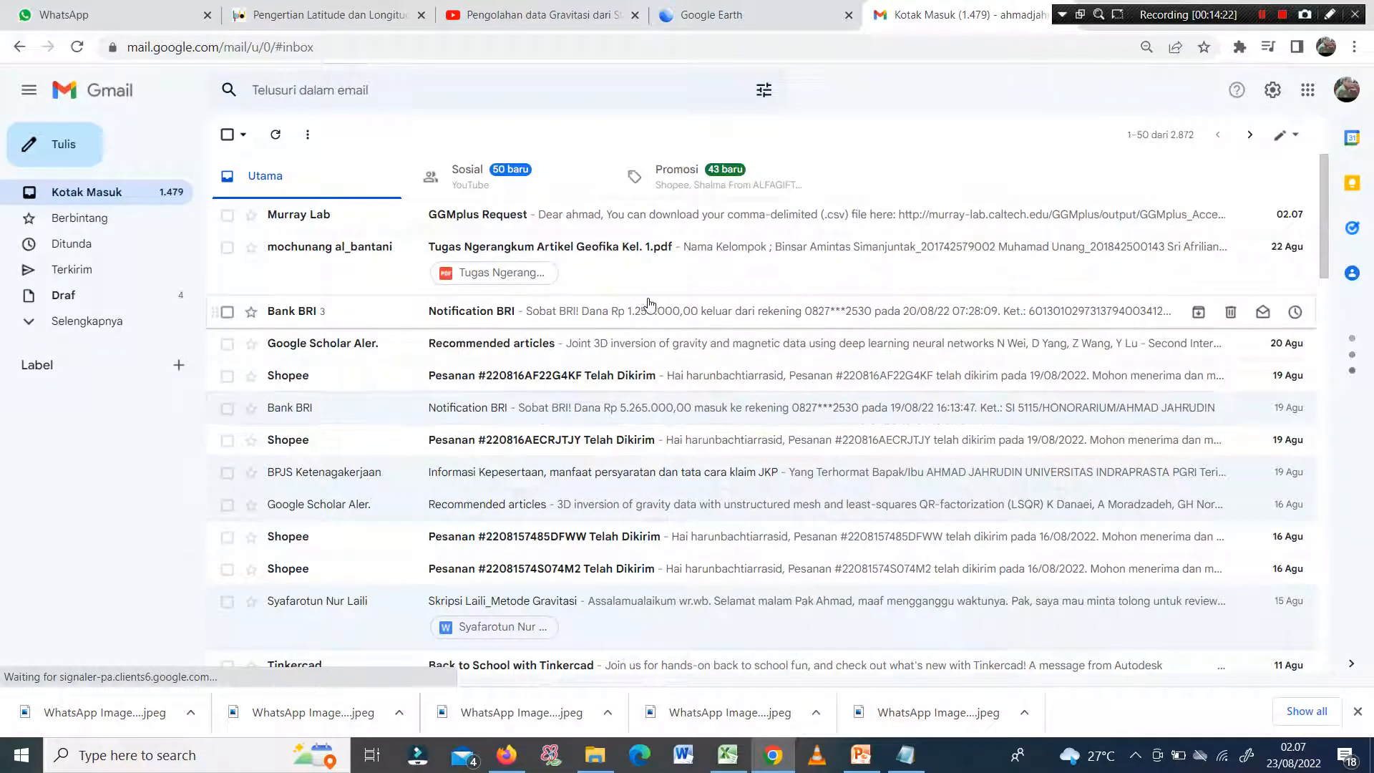
click(668, 215)
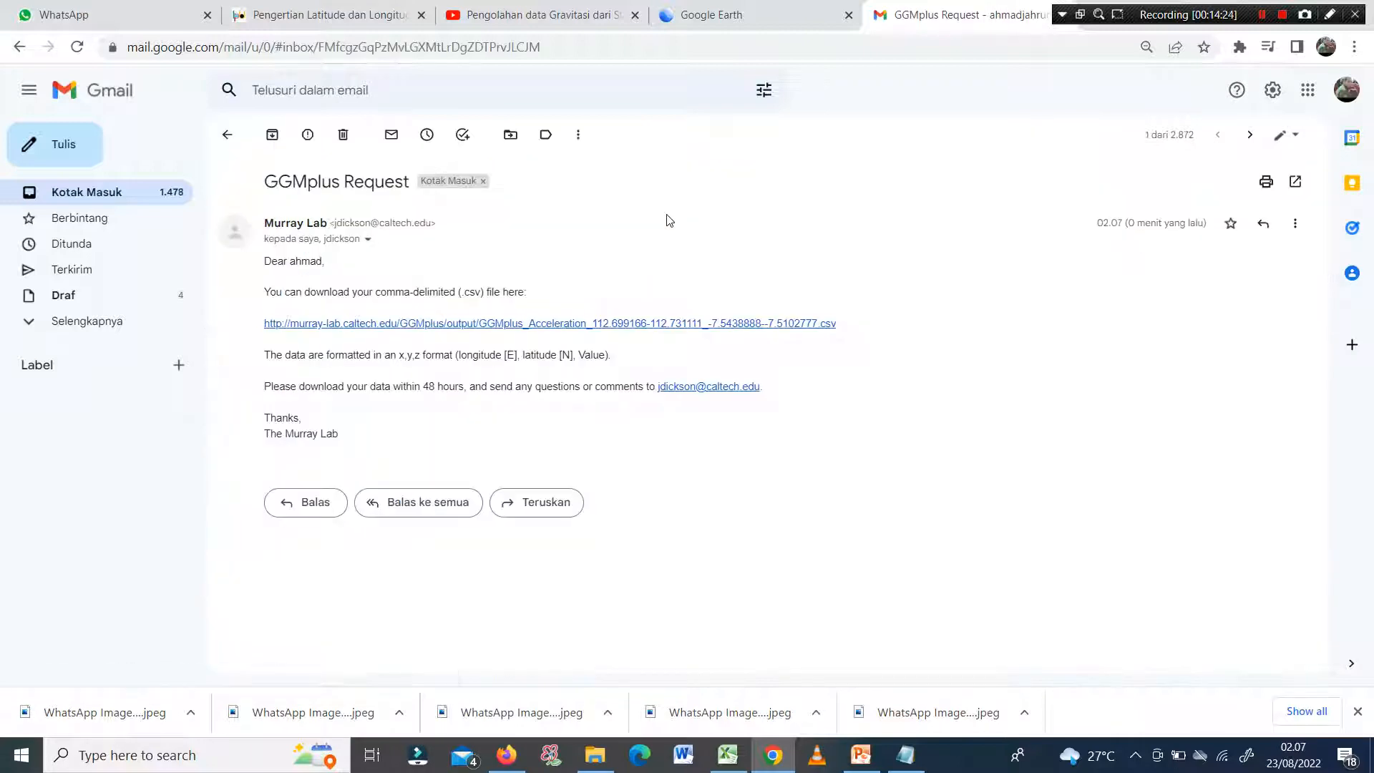
Download the GGMplus acceleration CSV file linked in the email and show it in its folder
click(579, 324)
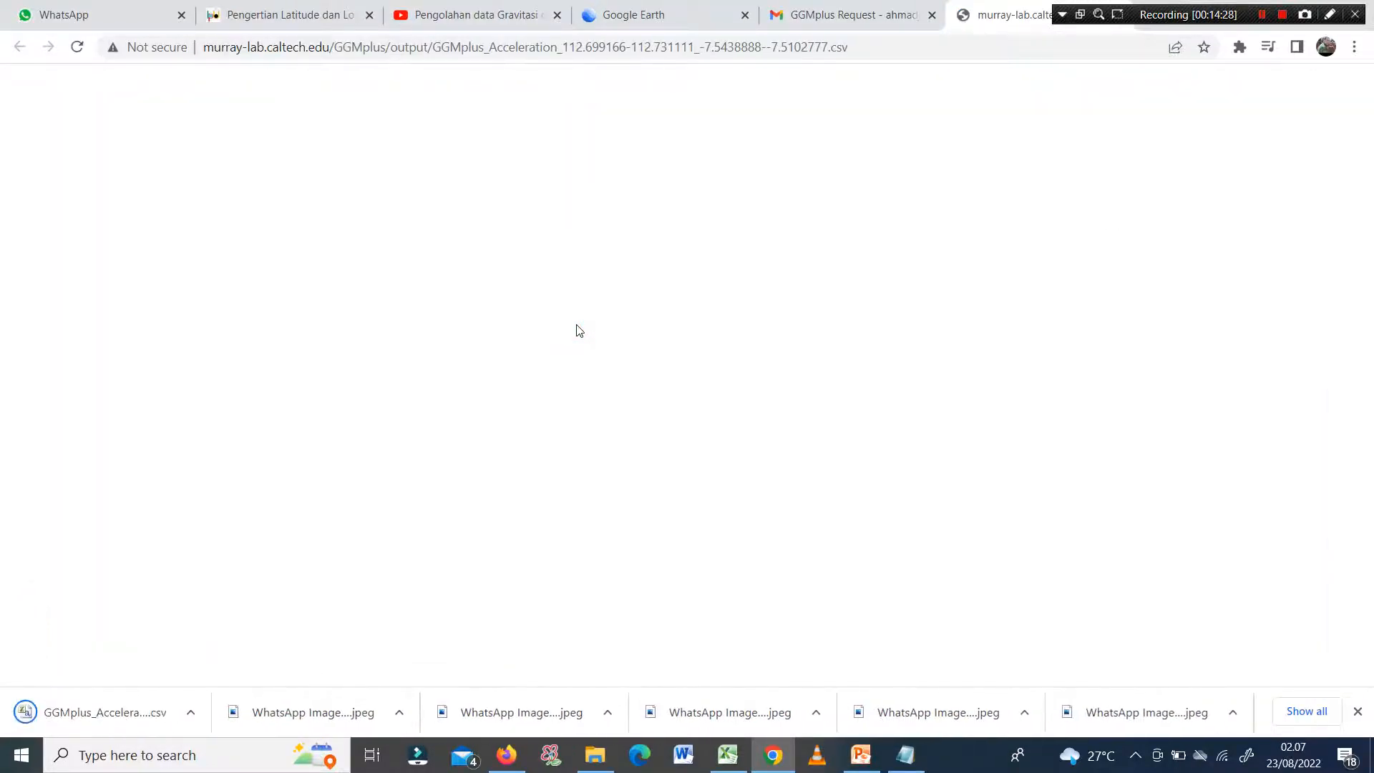
click(127, 712)
right_click(127, 711)
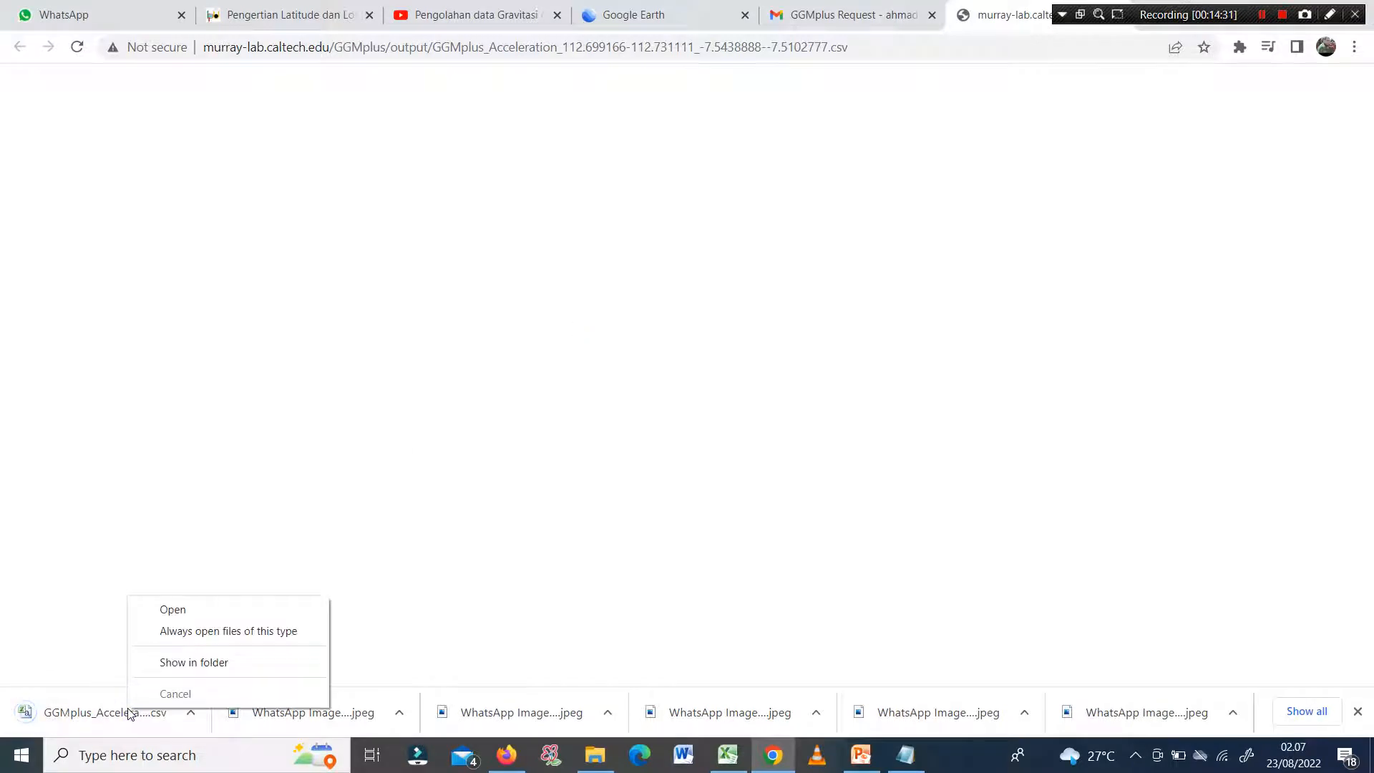
click(194, 660)
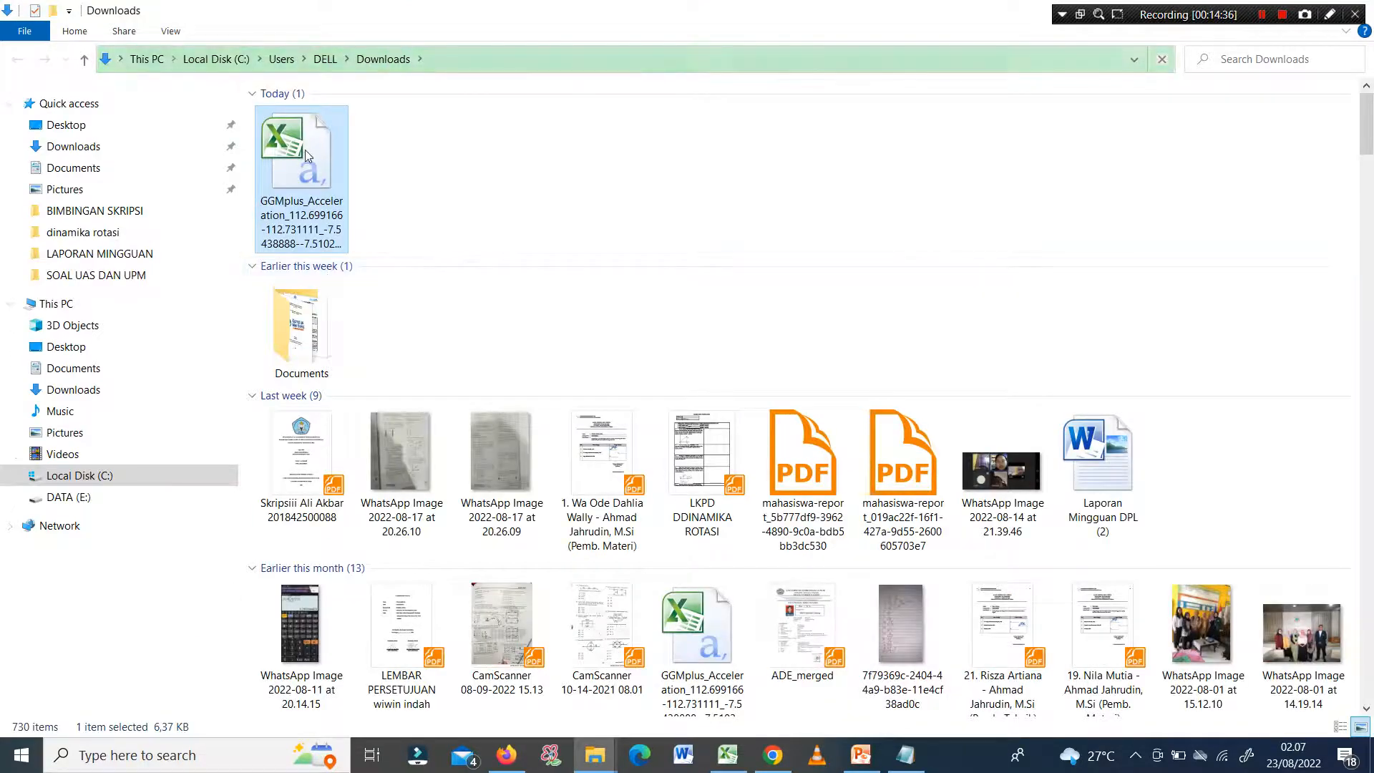
Open the downloaded GGMplus acceleration CSV in Excel, maximize the window and widen column A to fit its text
double_click(308, 175)
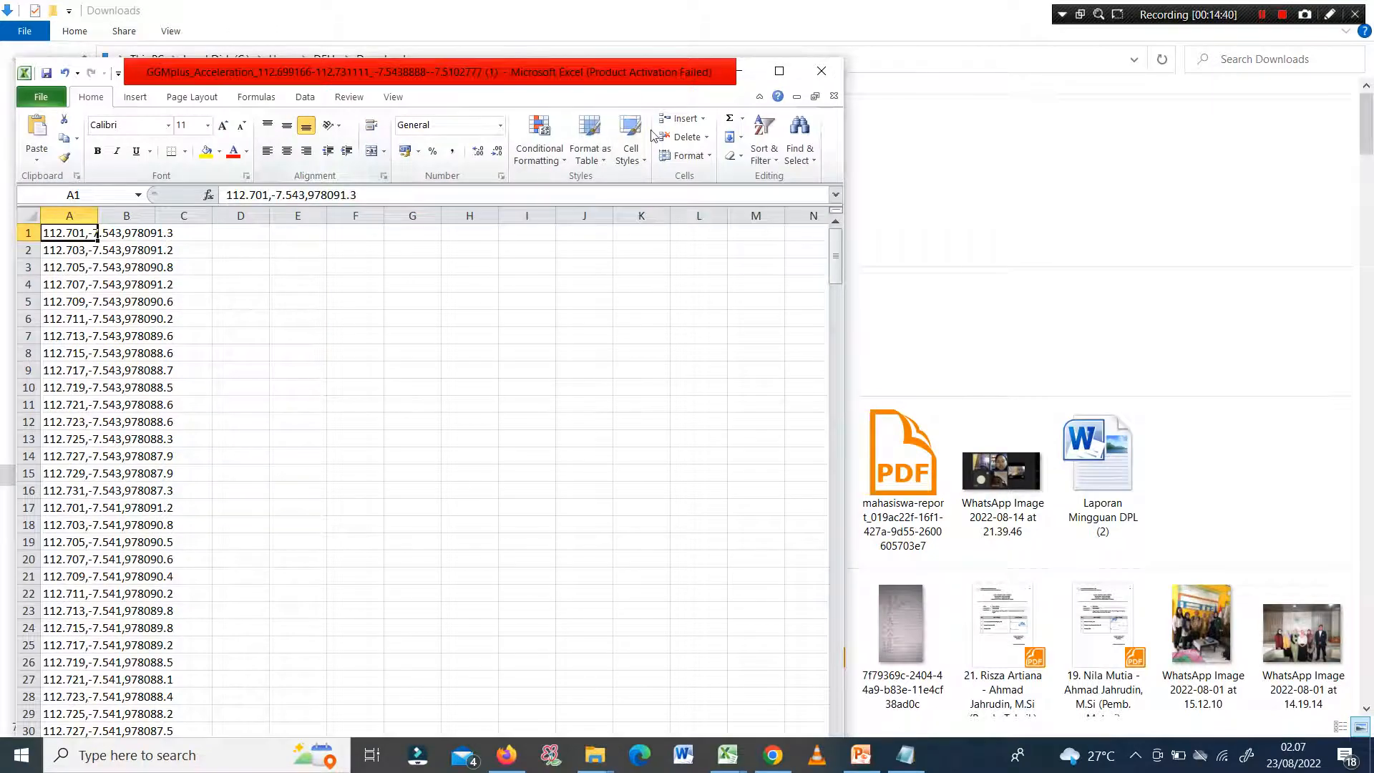
click(779, 70)
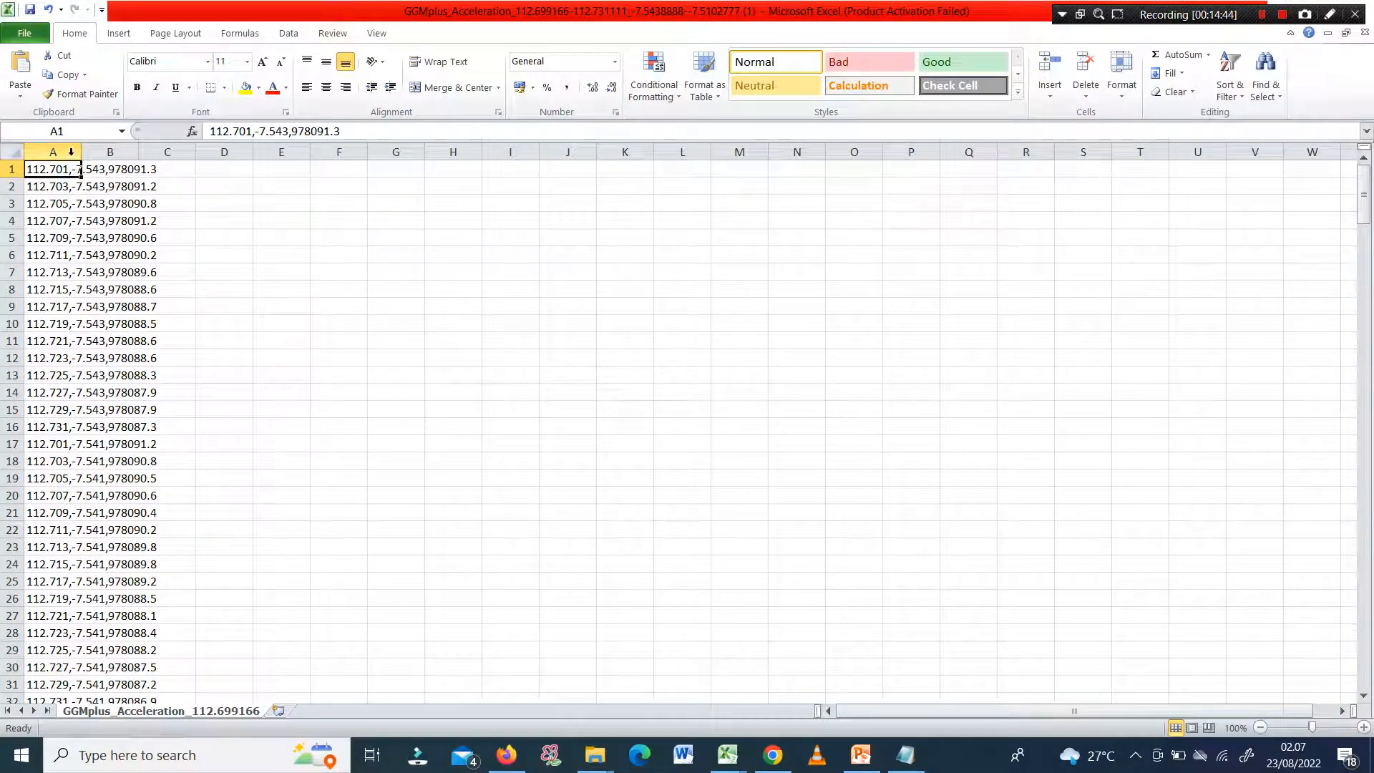
drag(81, 154, 182, 147)
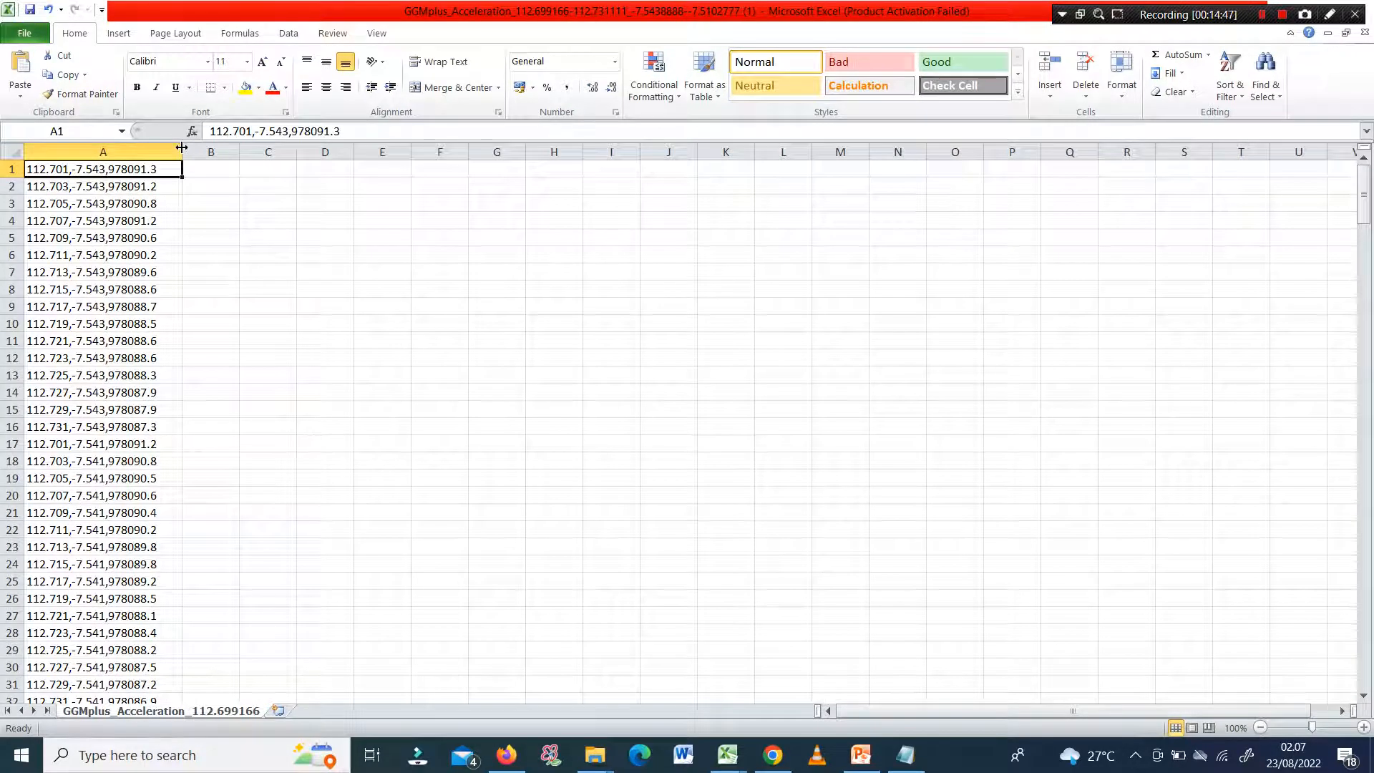
click(218, 197)
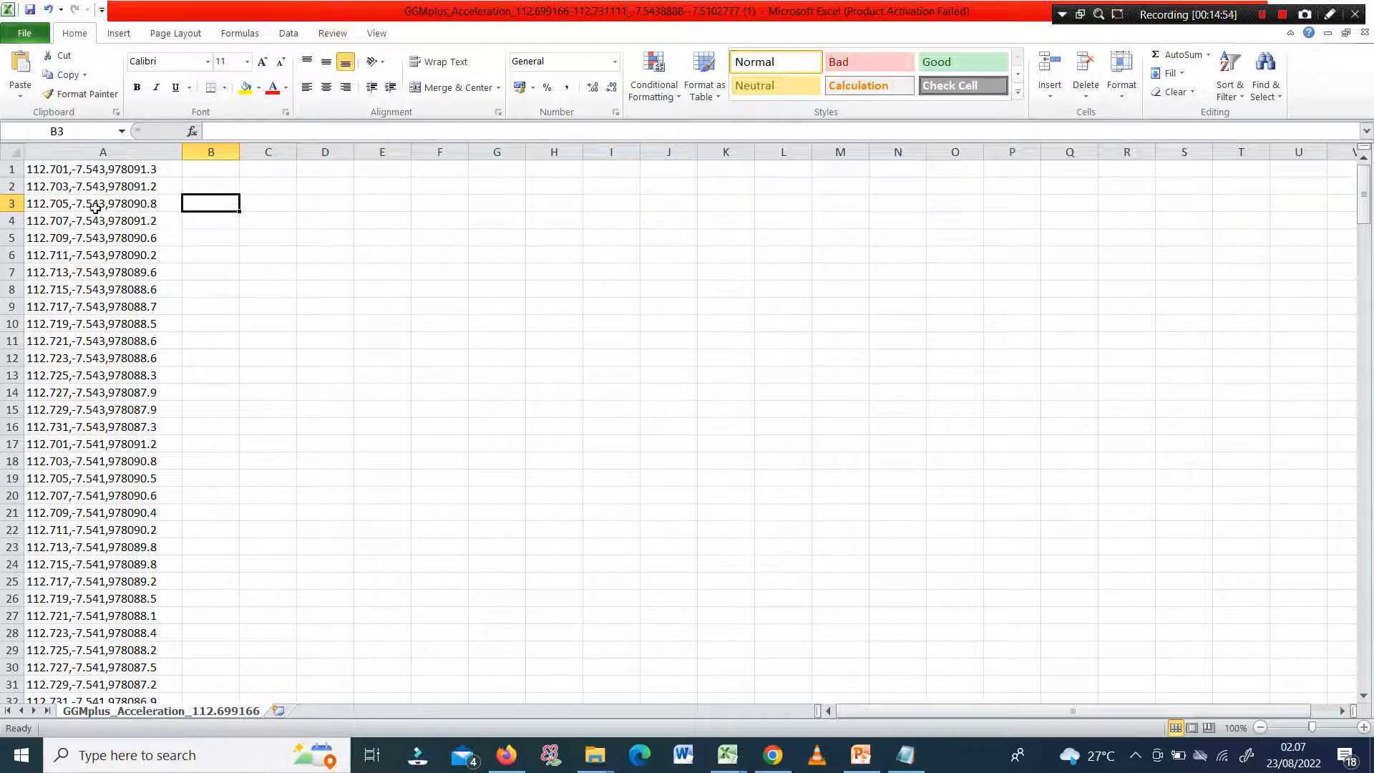
Split column A with Text to Columns as delimited data, adding Comma as a delimiter and keeping the General format
click(76, 151)
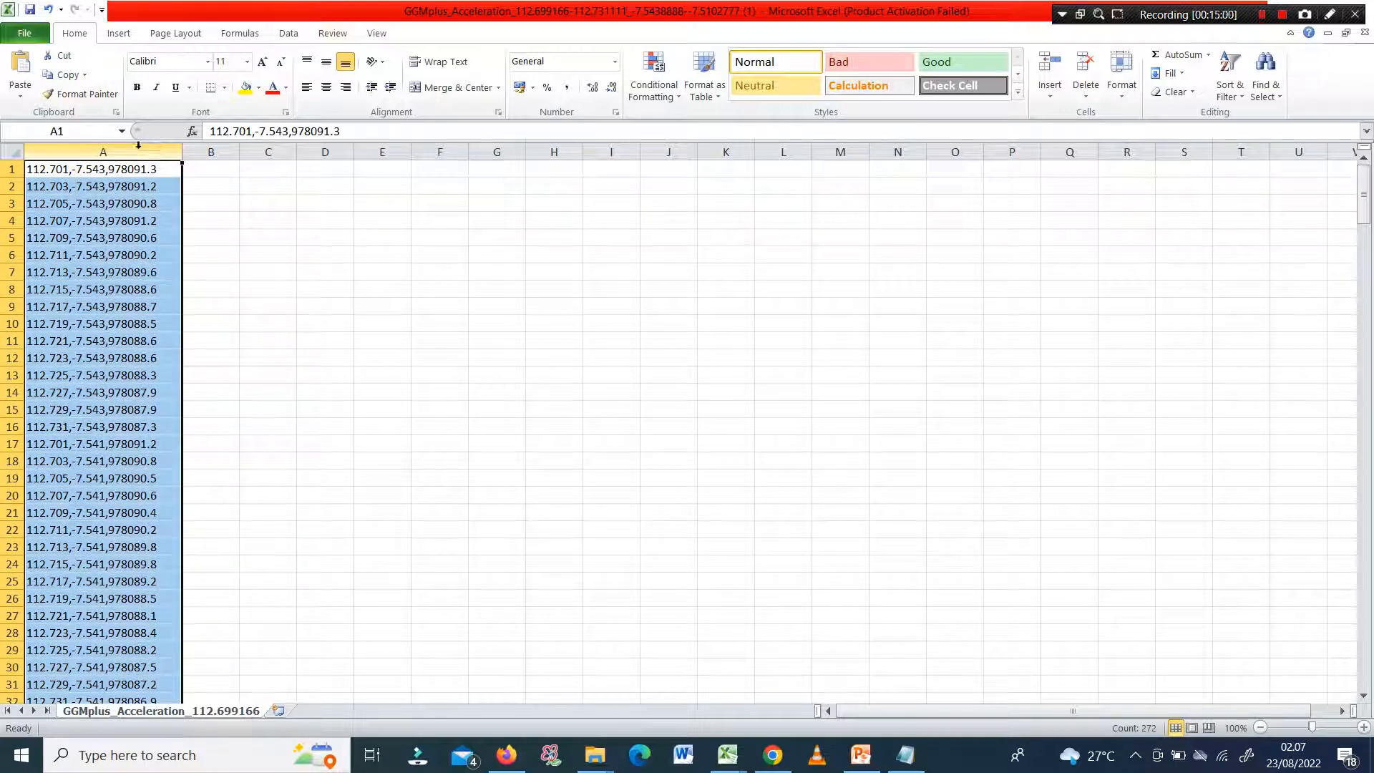
click(290, 34)
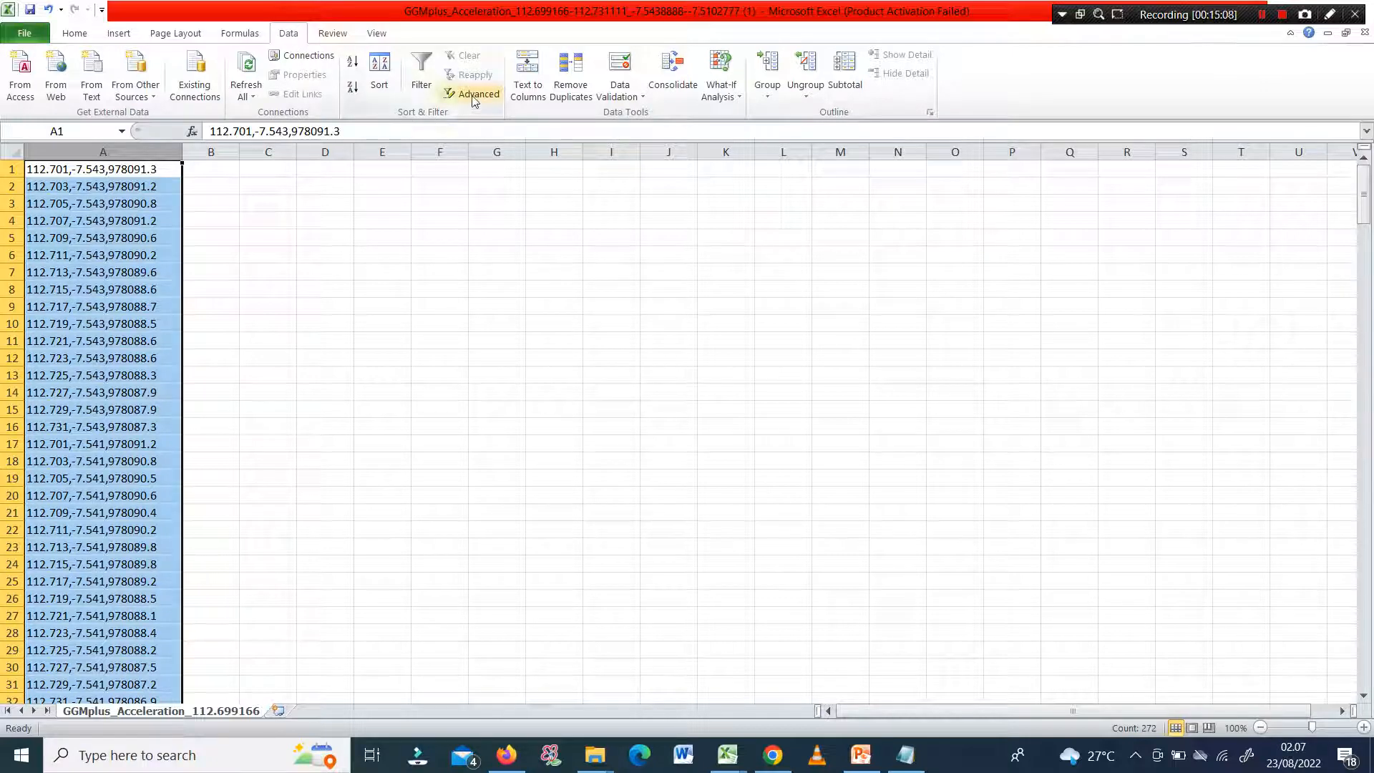
click(539, 92)
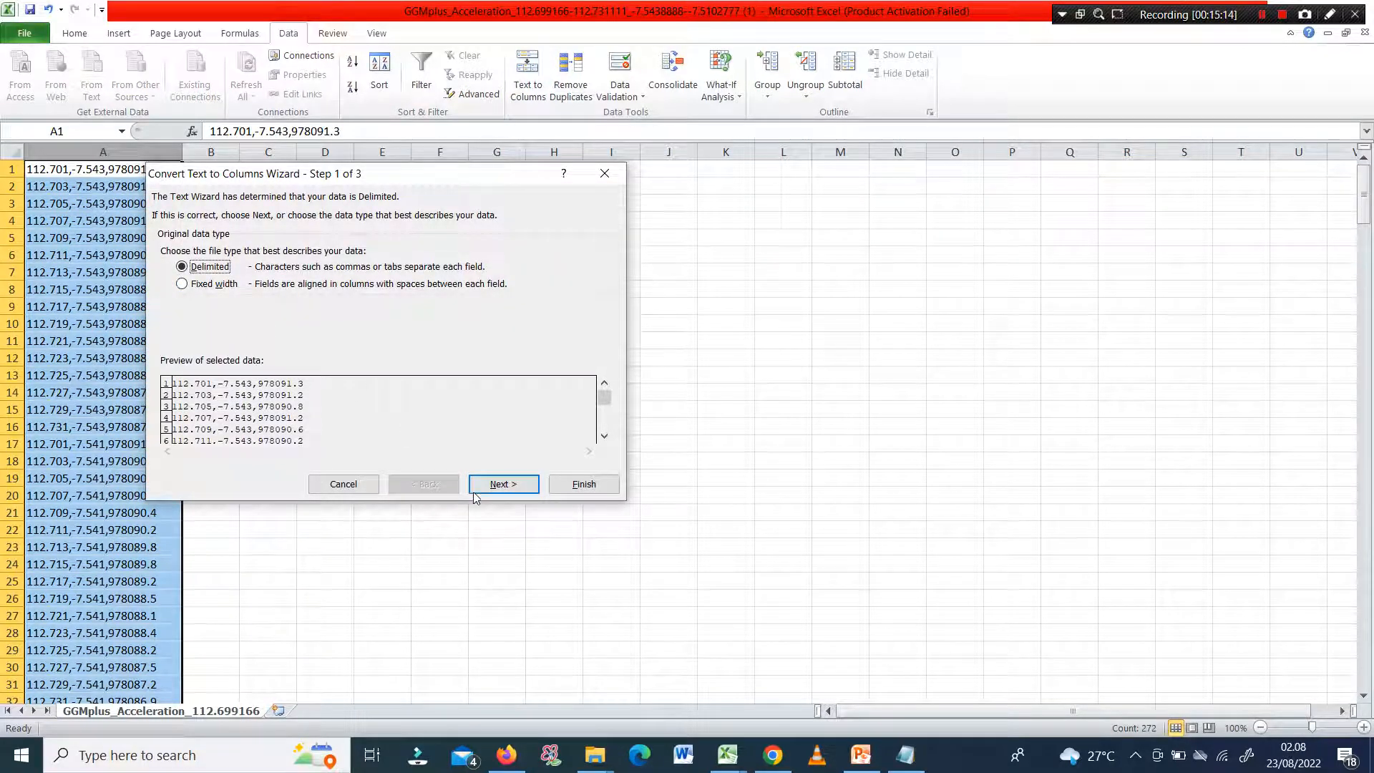
click(515, 486)
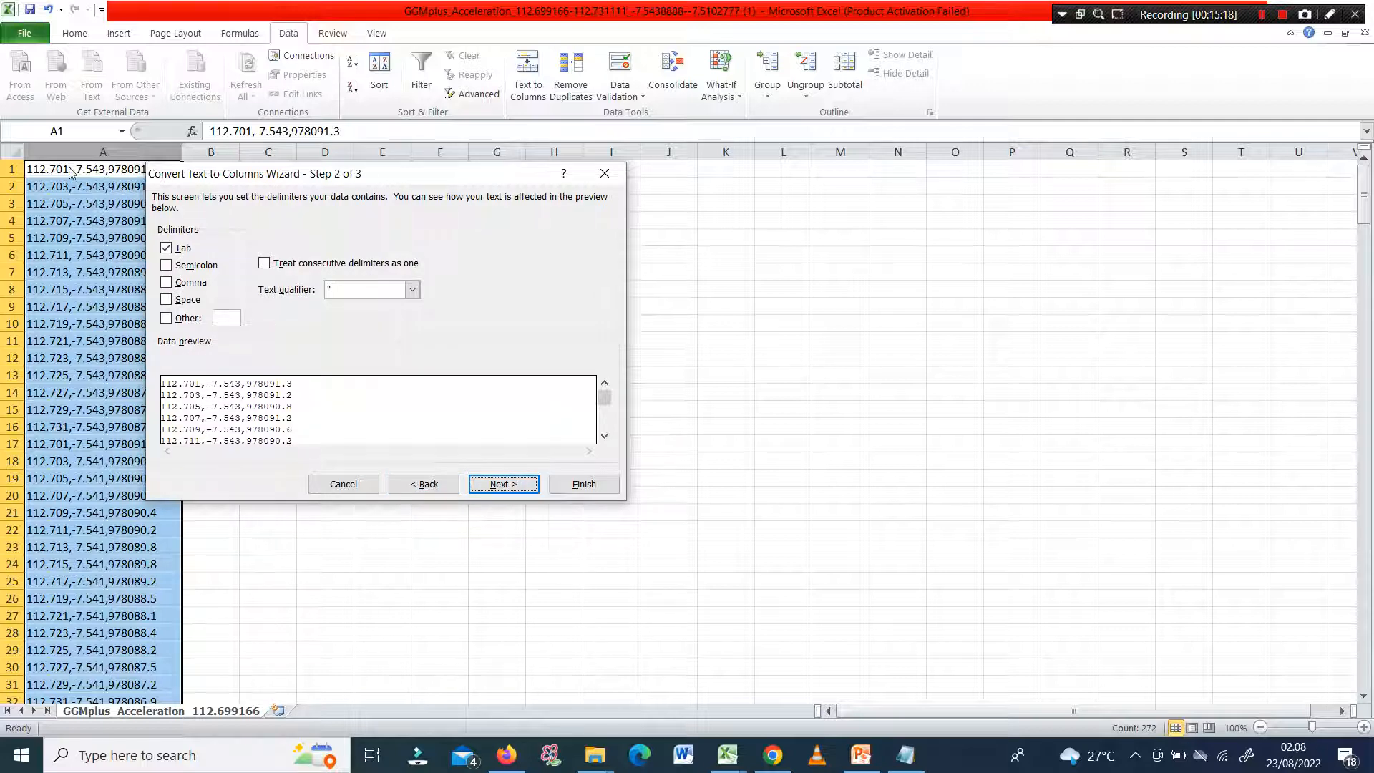
click(166, 283)
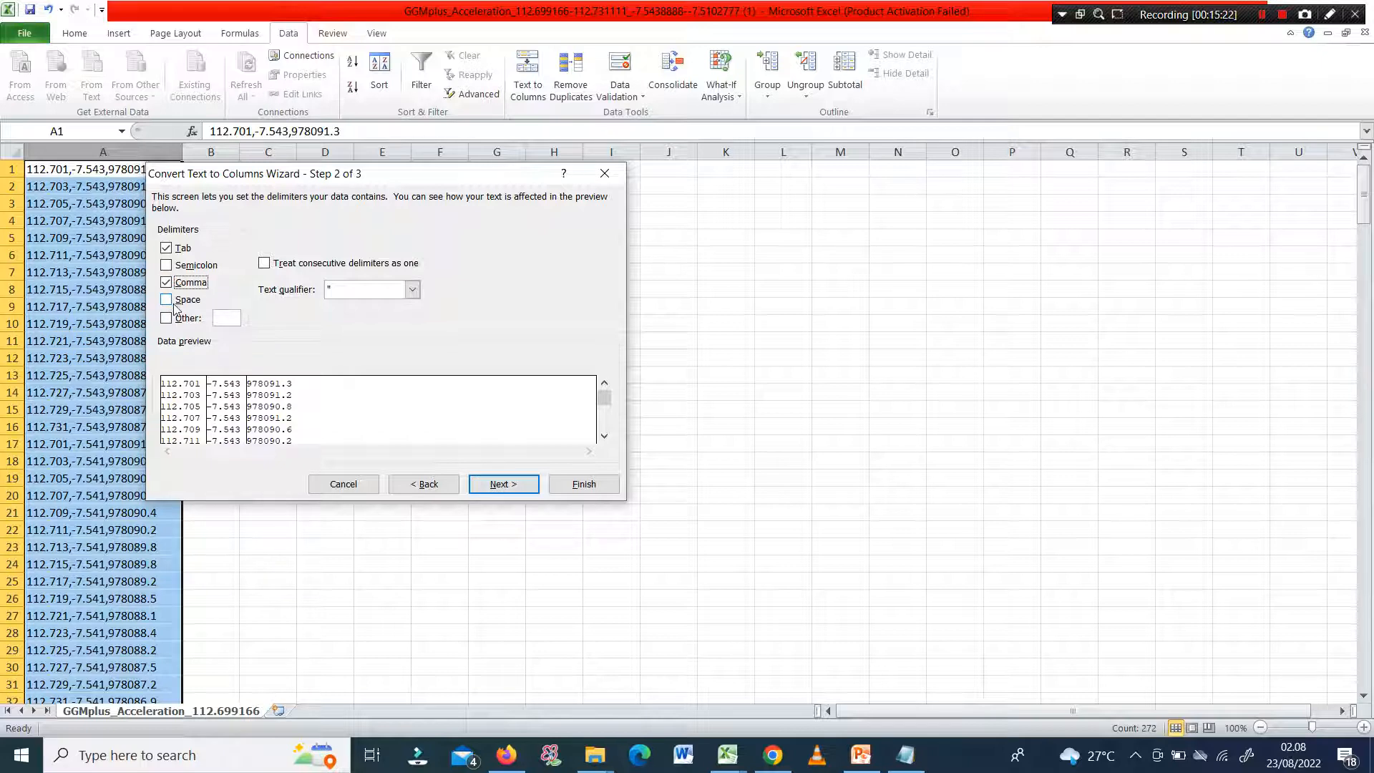
click(499, 485)
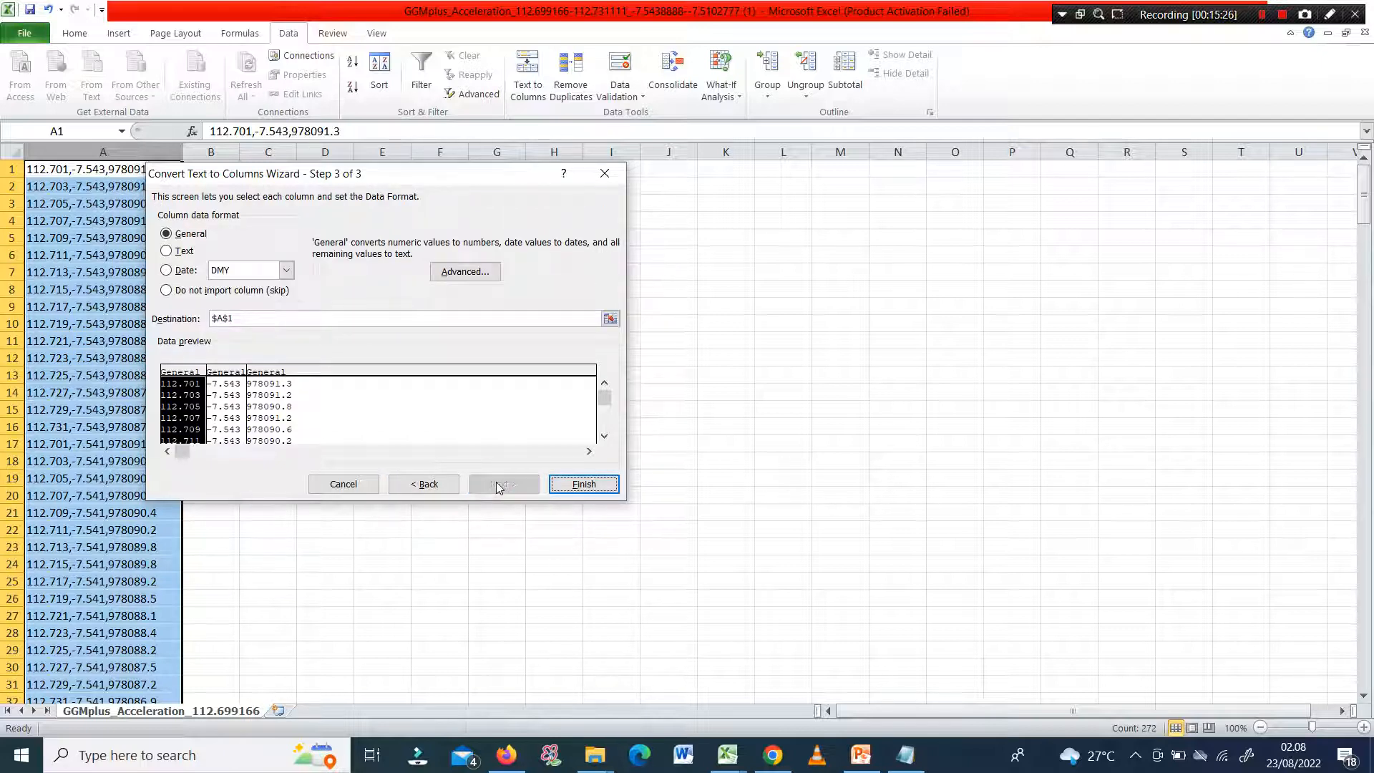
click(581, 490)
click(430, 340)
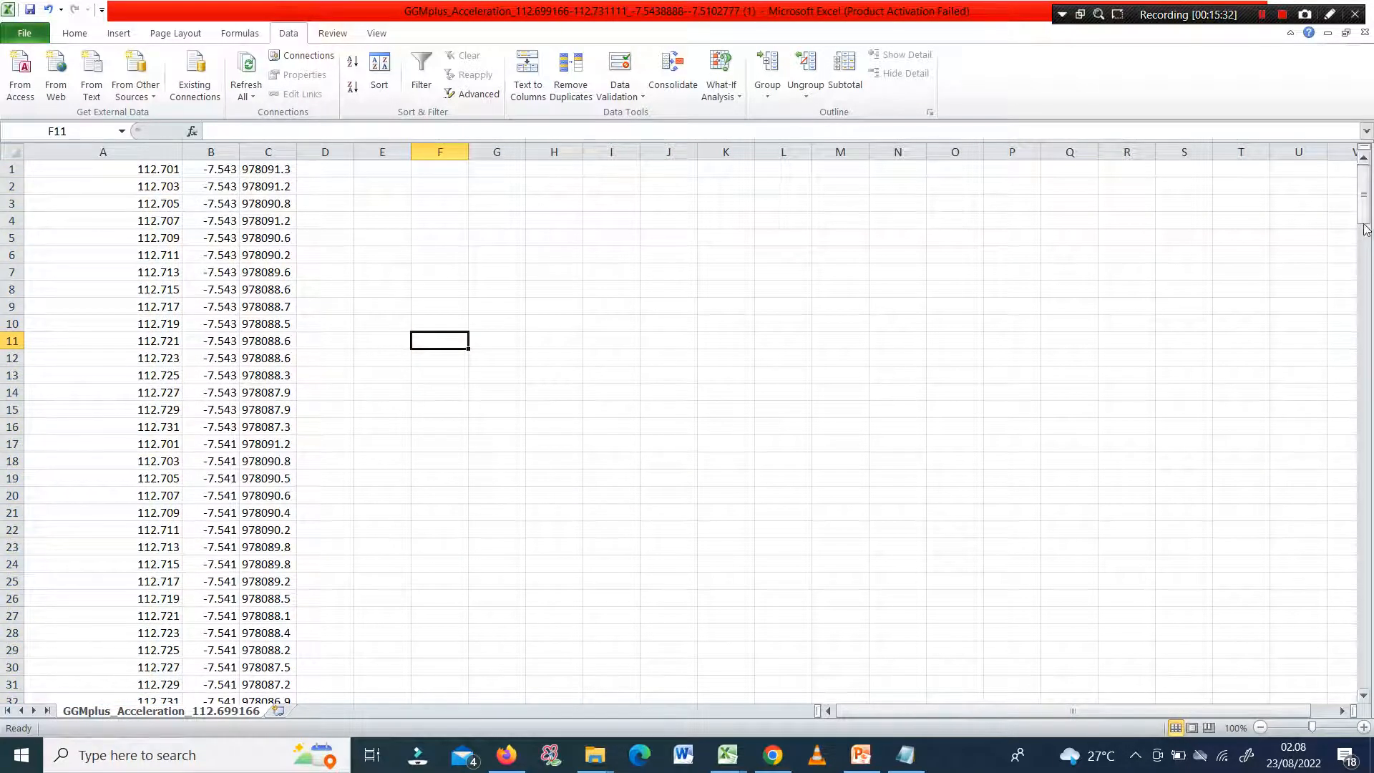
drag(1364, 213, 1359, 169)
Switch to Chrome and bring up the YouTube video "Pengolahan data Gravitasi dari Stelit Bagian 1"
click(768, 764)
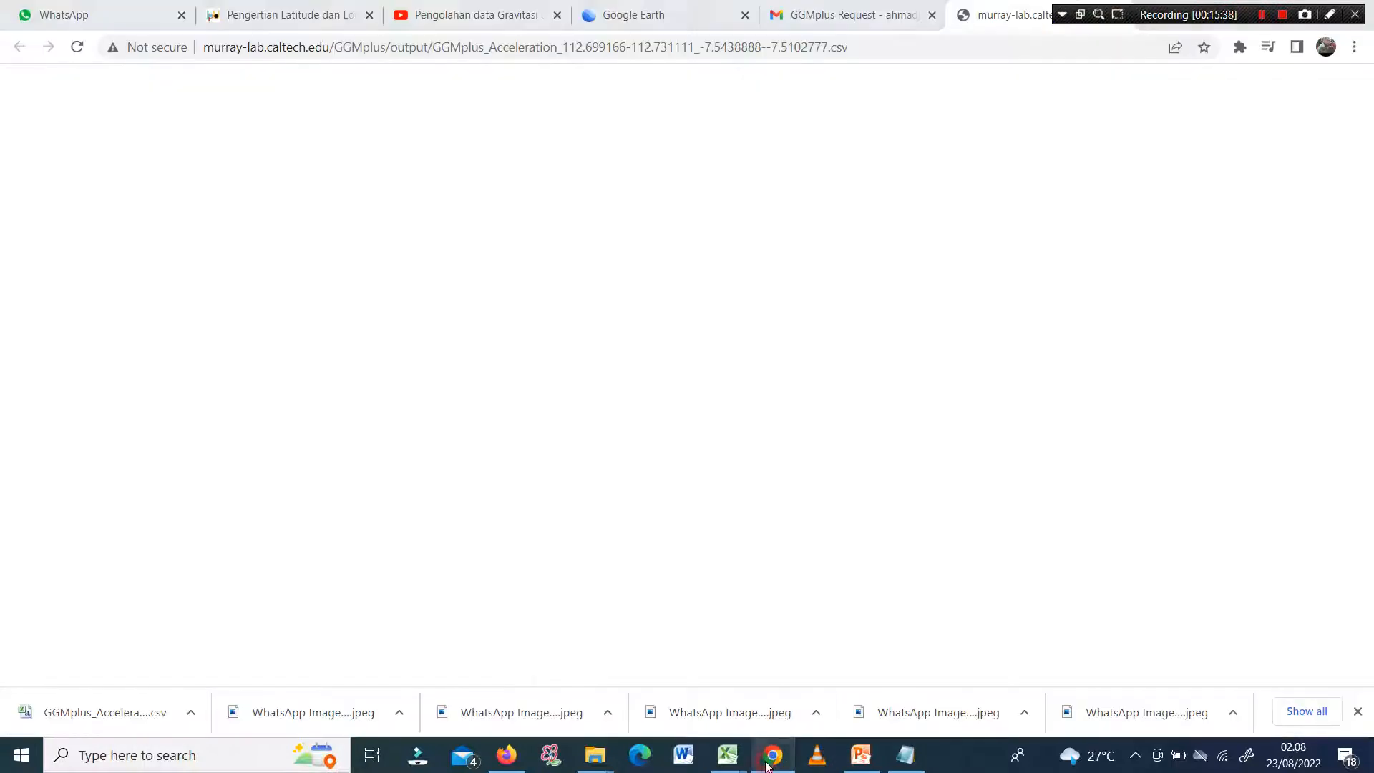
click(470, 9)
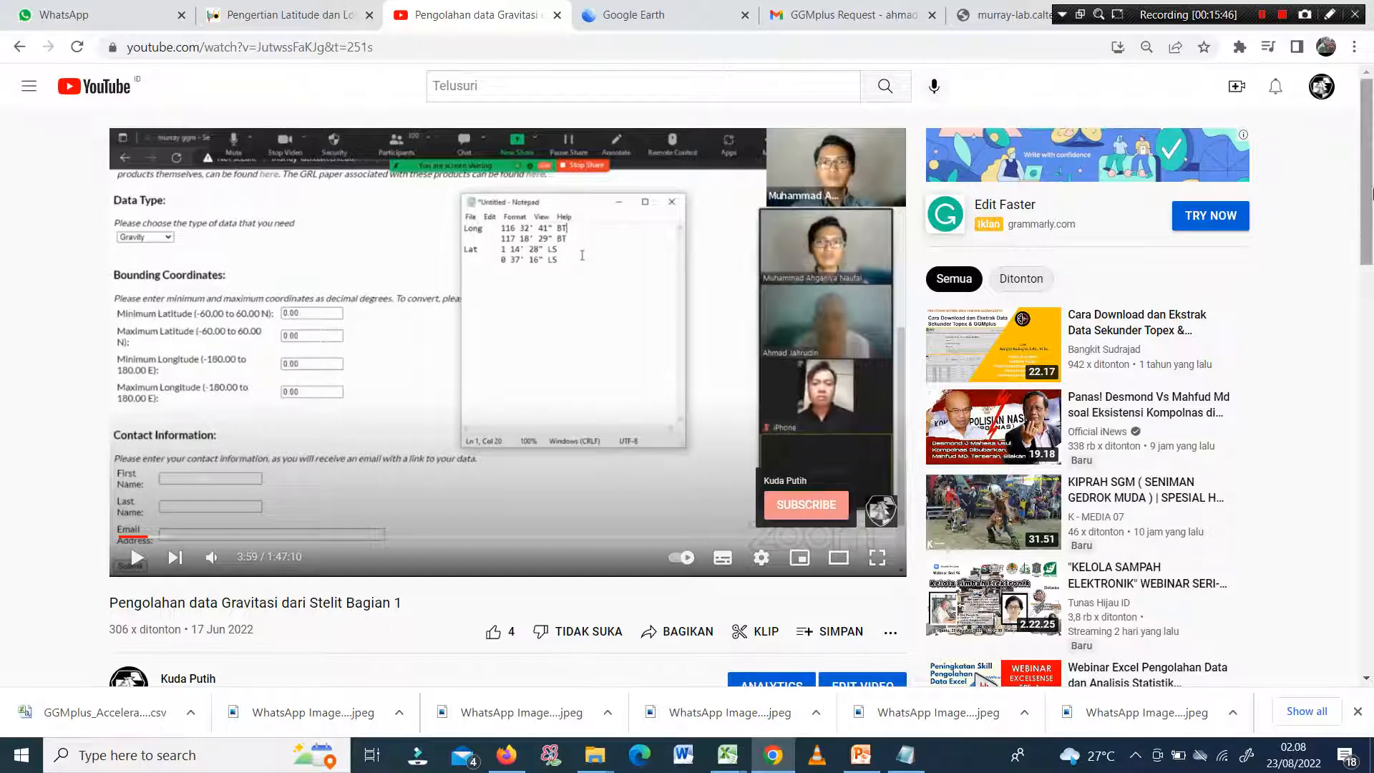
mouse_move(1366, 208)
mouse_down()
mouse_move(1366, 252)
mouse_move(1369, 202)
mouse_up()
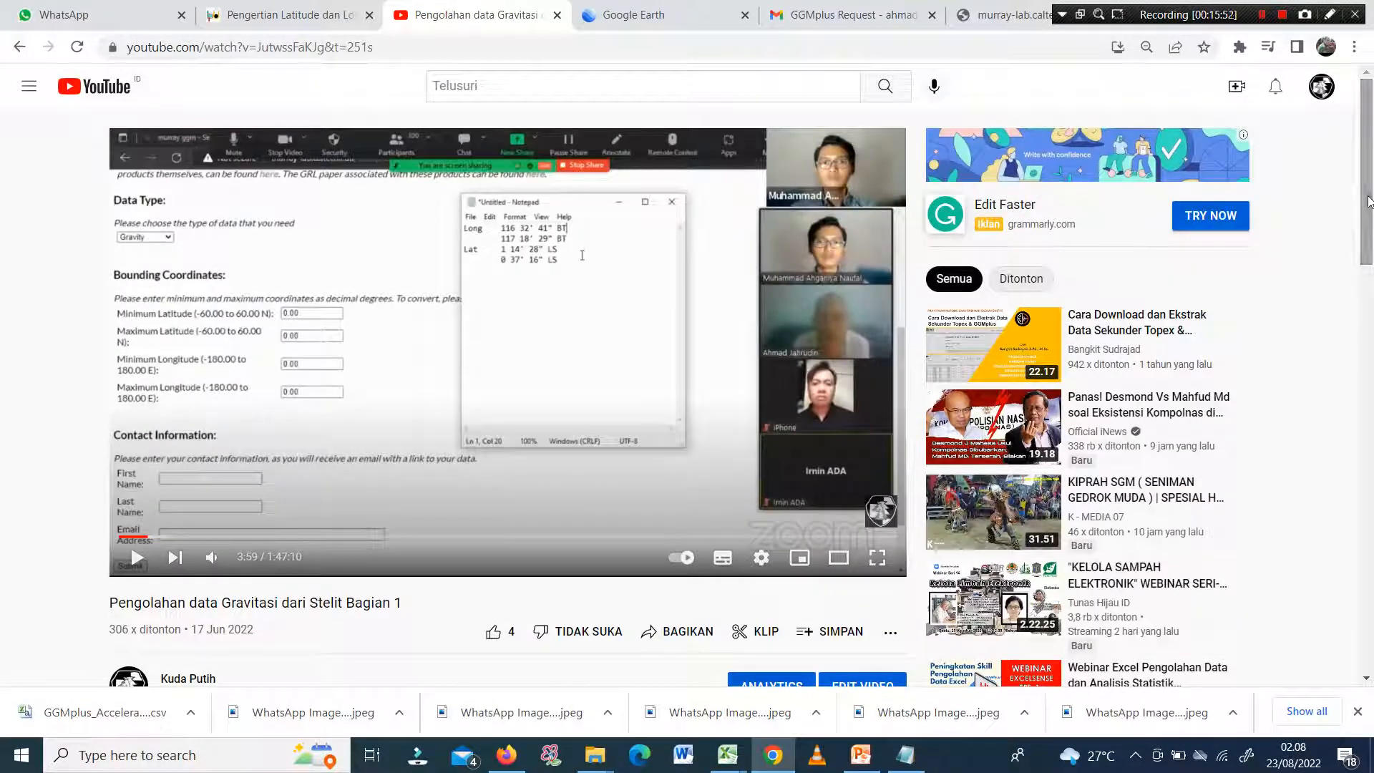